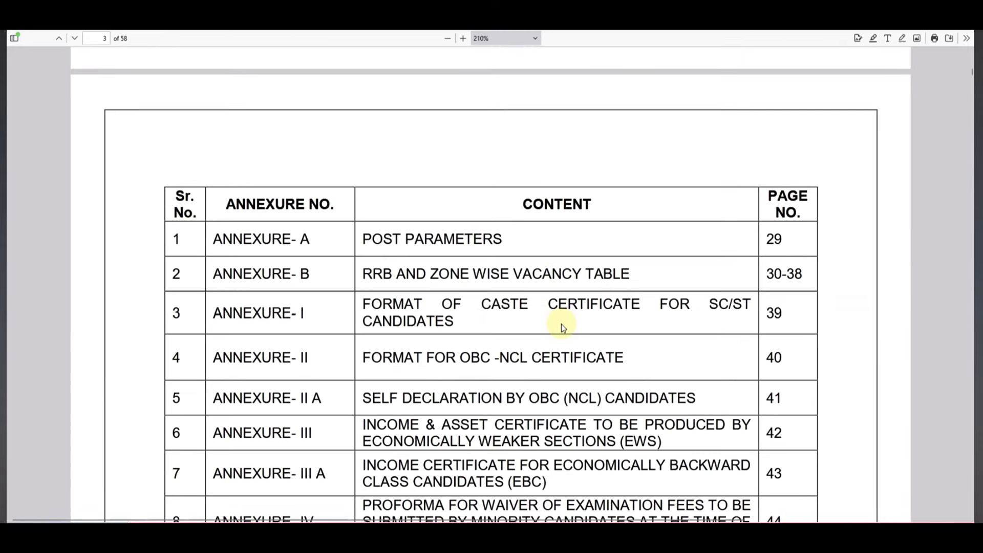
scroll(562, 324, down, 6)
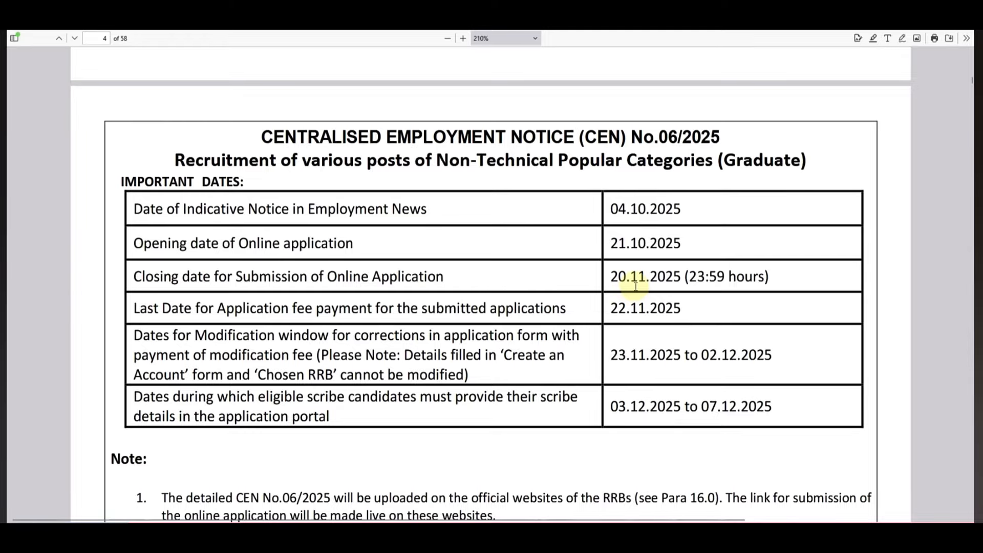
- Scroll the CEN 06/2025 notice down to page 4, with the application notes and posts and vacancies table
scroll(635, 287, down, 5)
- Scroll to the posts table showing pay, age limits and the 5810 total vacancies
scroll(687, 358, down, 2)
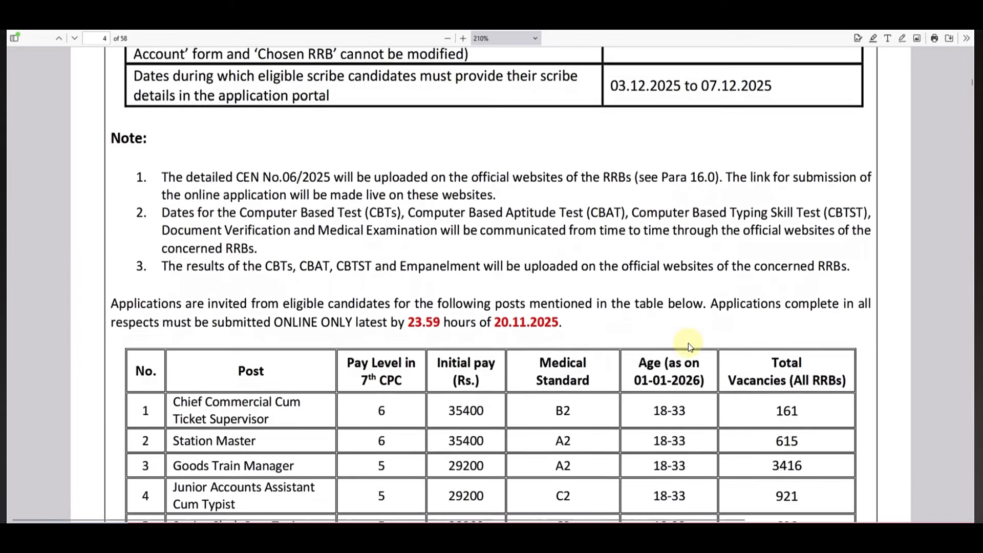
scroll(690, 347, down, 2)
scroll(689, 343, down, 1)
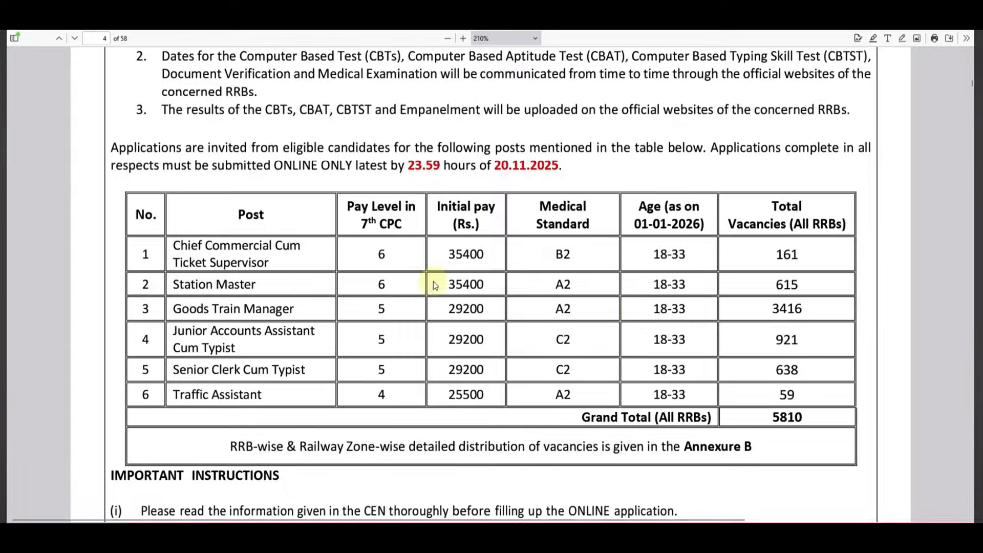
click(105, 38)
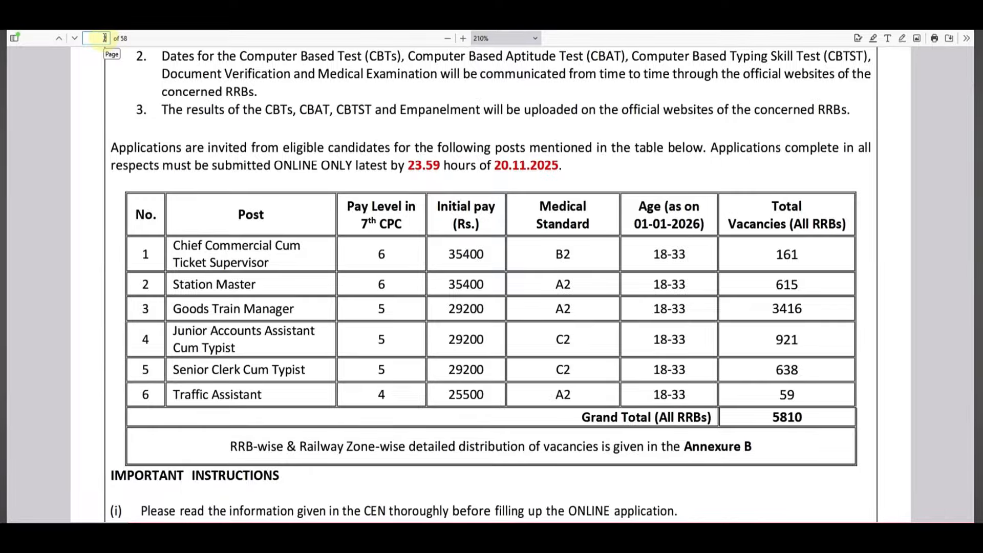
- Jump to page 29 and zoom out to 190% to see the full post parameters table with education qualifications
text(29)
key(Return)
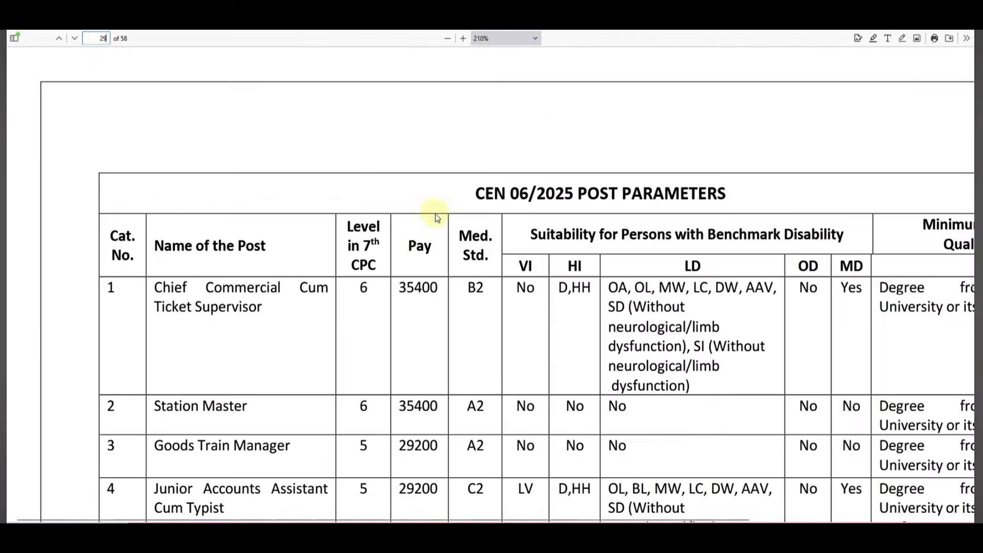
scroll(475, 281, down, 1)
drag(445, 519, 522, 519)
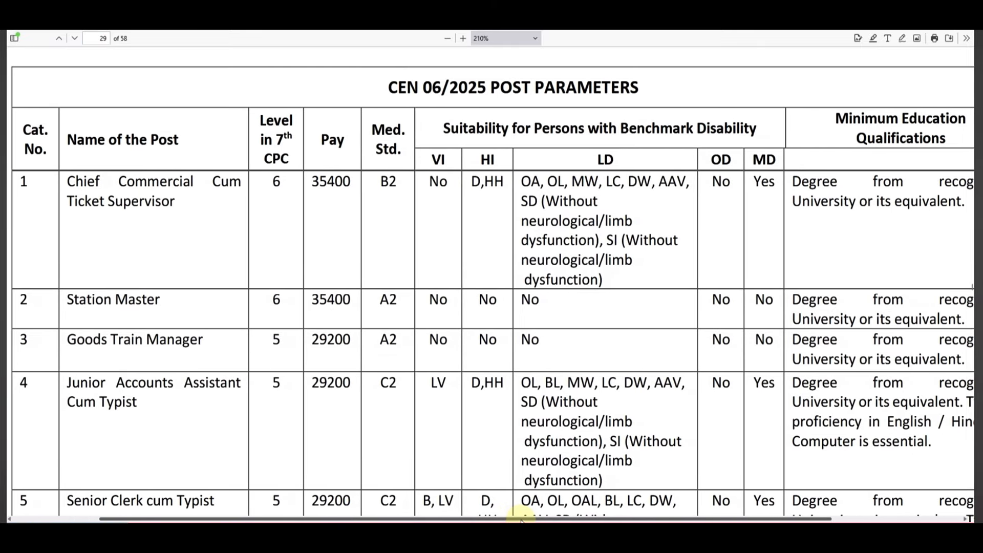
click(447, 38)
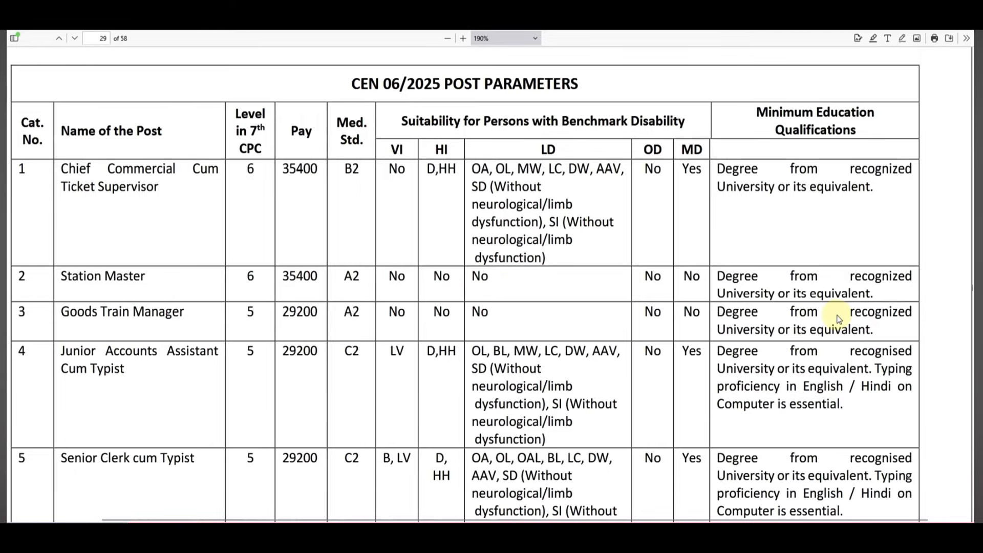
scroll(813, 359, down, 2)
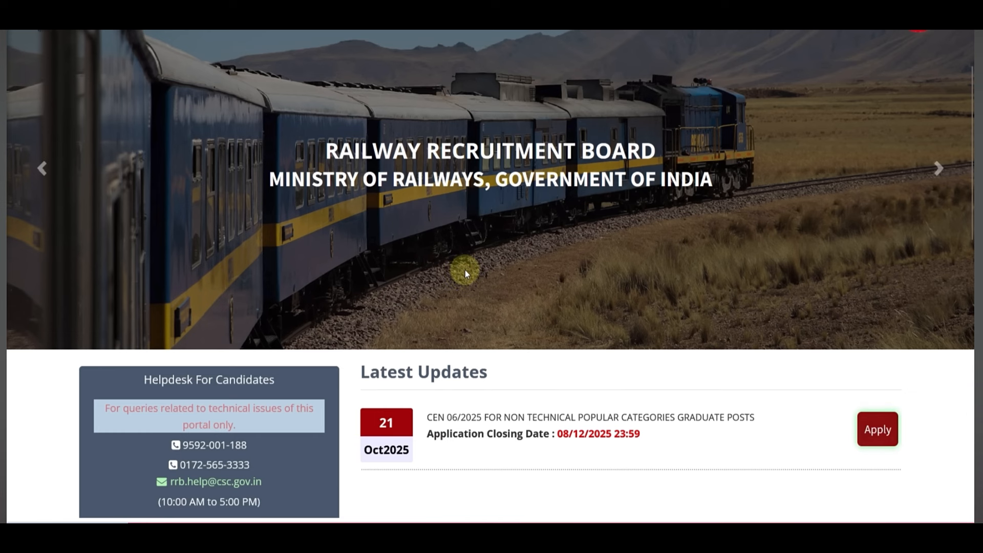
scroll(465, 269, up, 2)
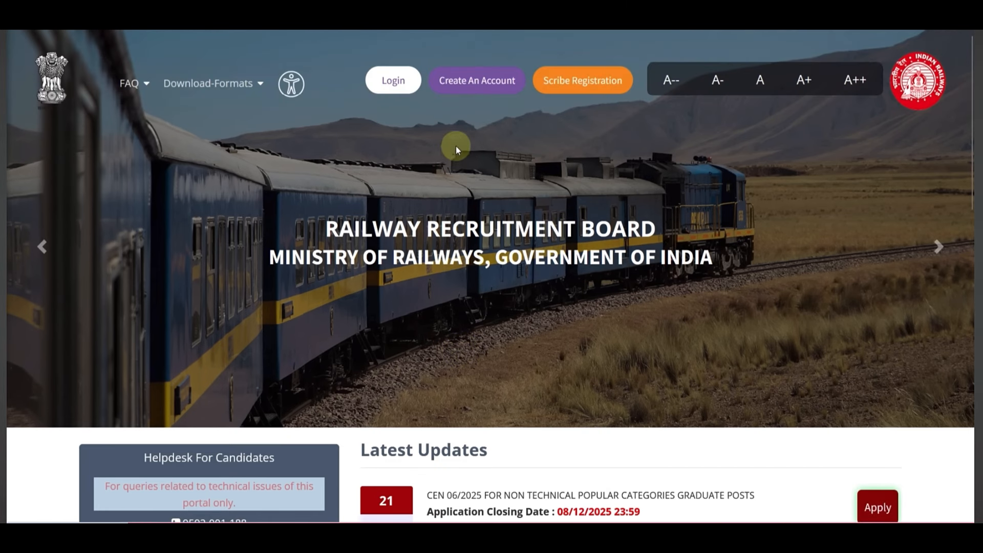
- Begin Create An Account, acknowledge the Please Note dialog, and choose India as Country Of Nationality
click(465, 88)
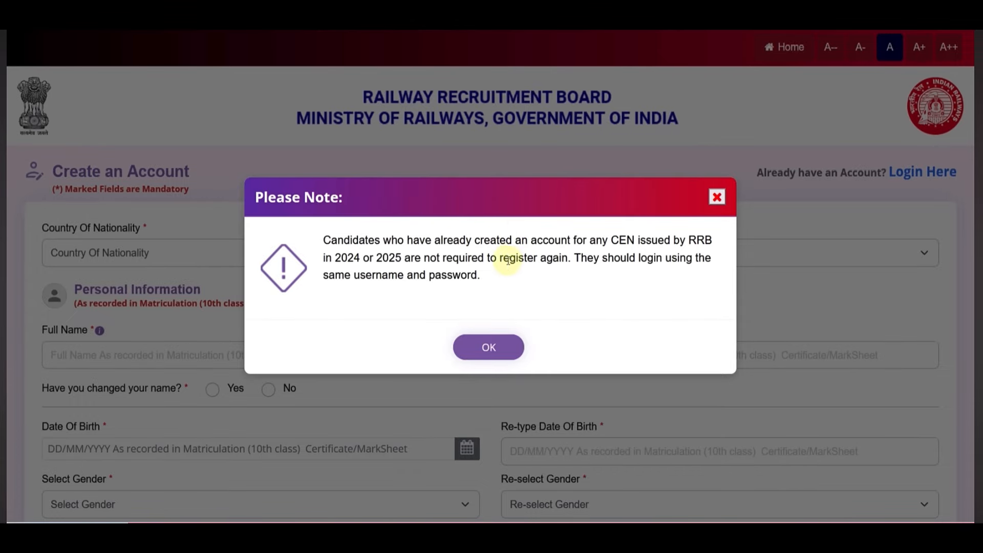
click(505, 346)
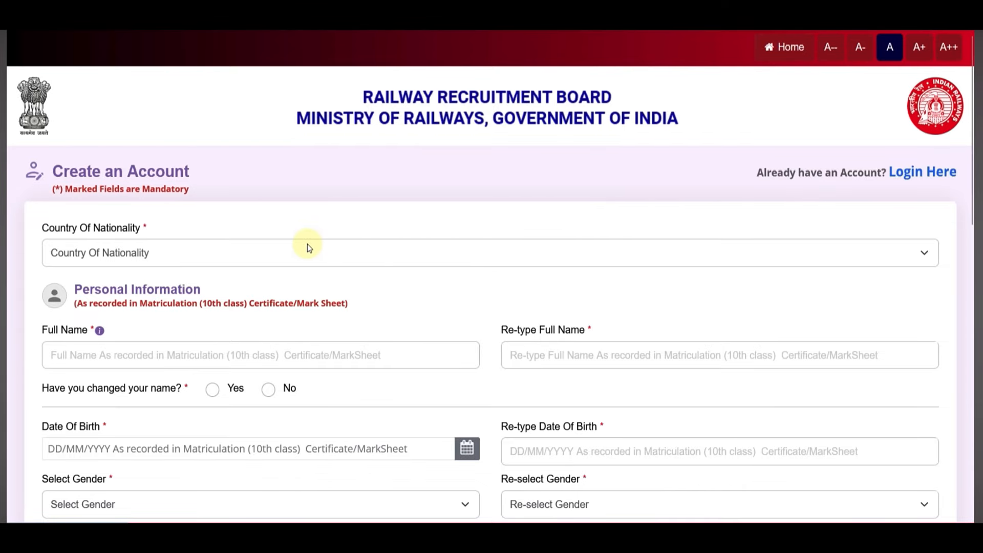
scroll(307, 244, down, 2)
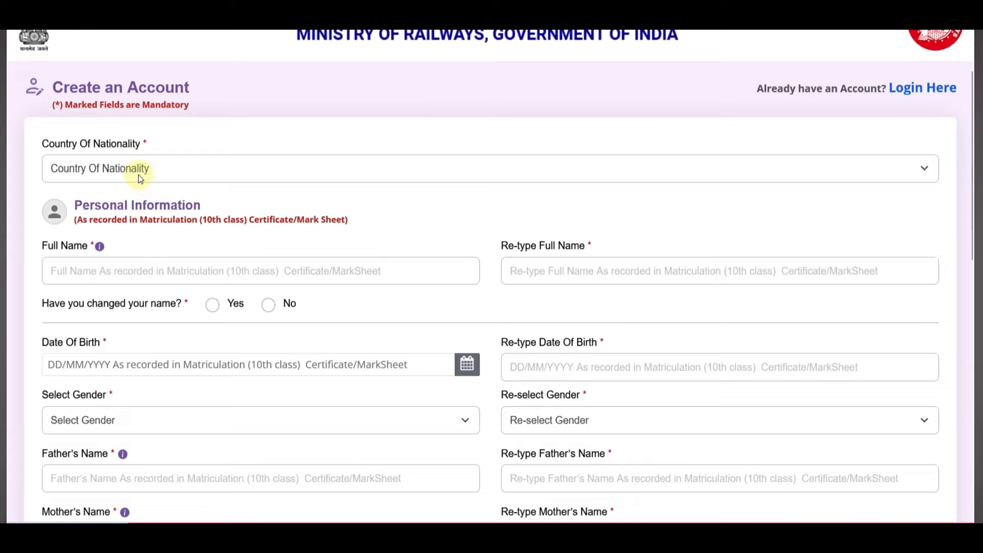
click(138, 174)
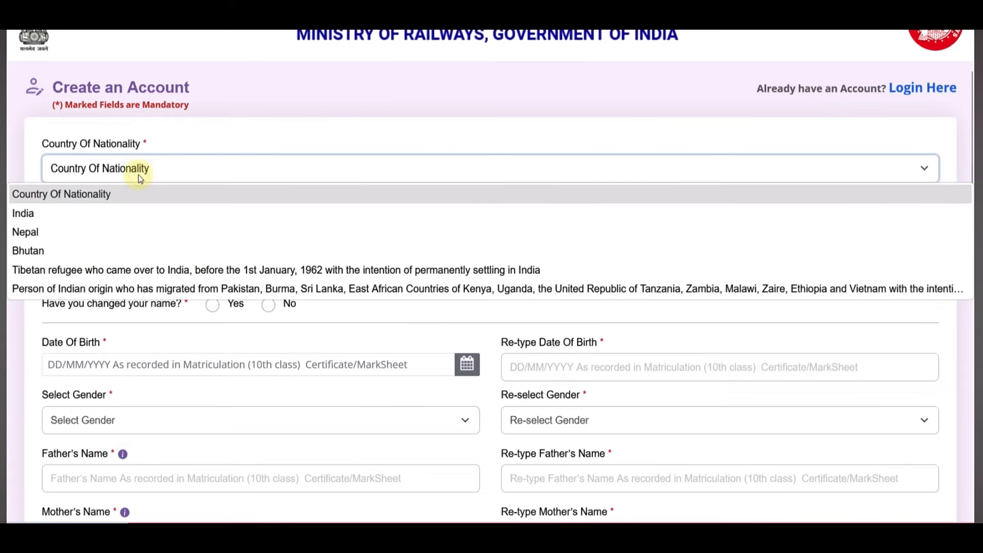
click(113, 216)
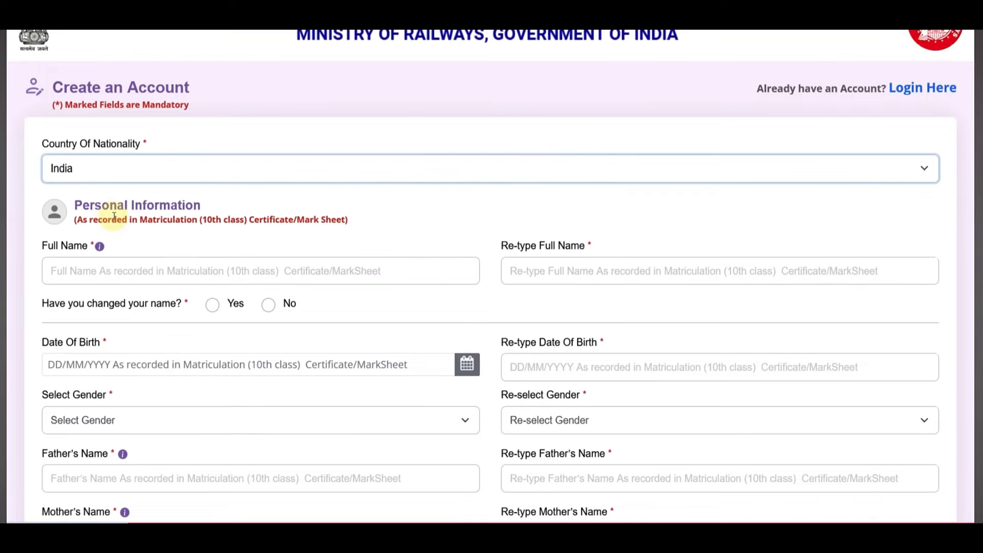
- Answer the name-change question No after briefly choosing Yes and accepting its documentation notice
scroll(121, 220, down, 2)
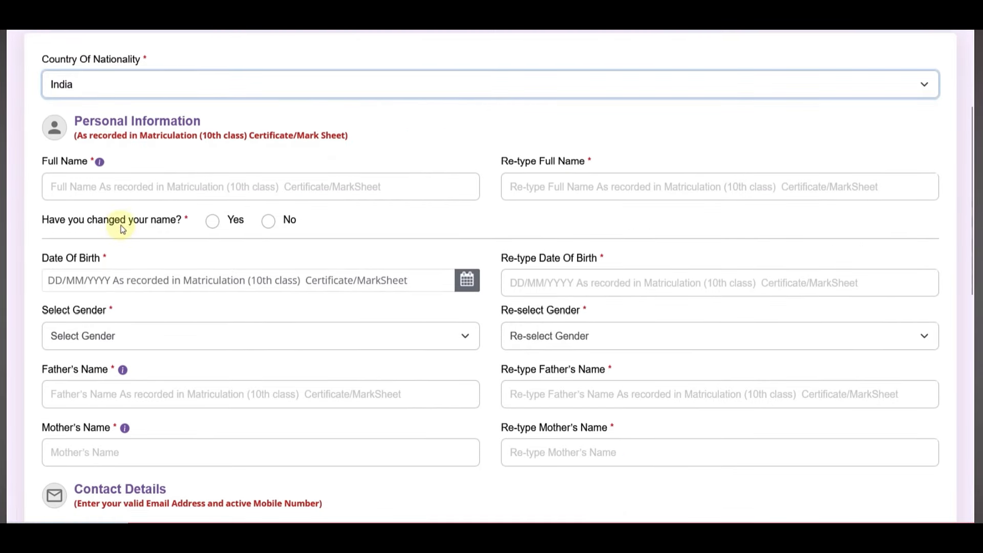
click(98, 193)
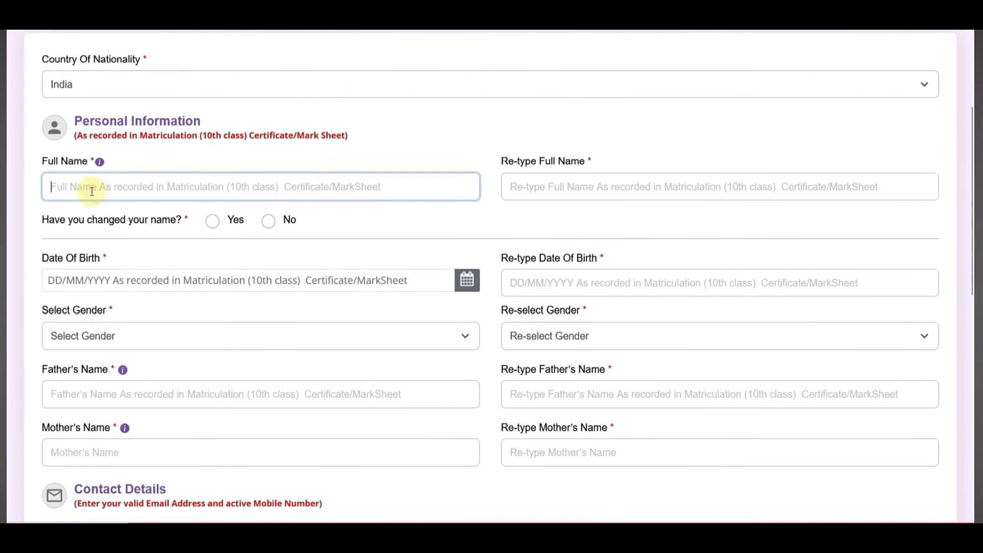
click(528, 196)
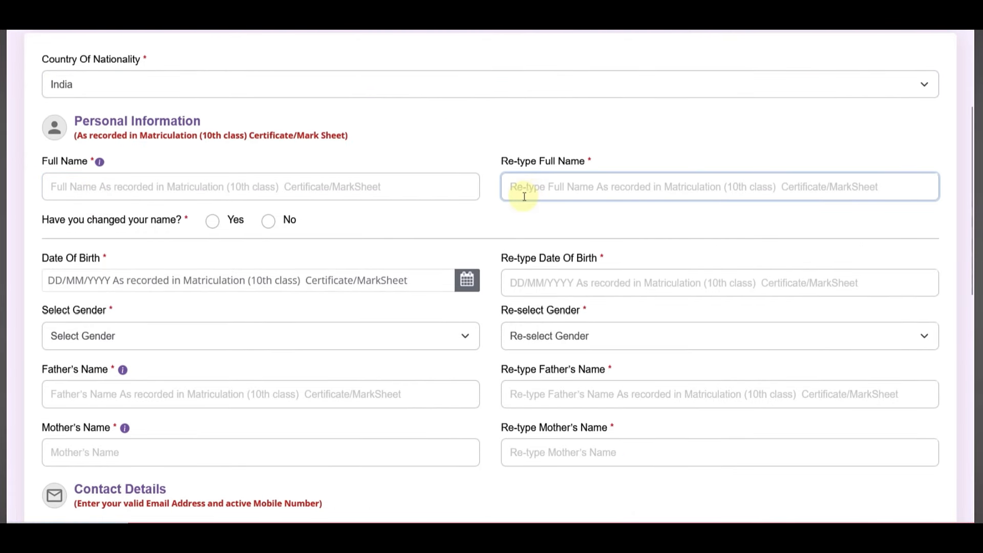
click(211, 223)
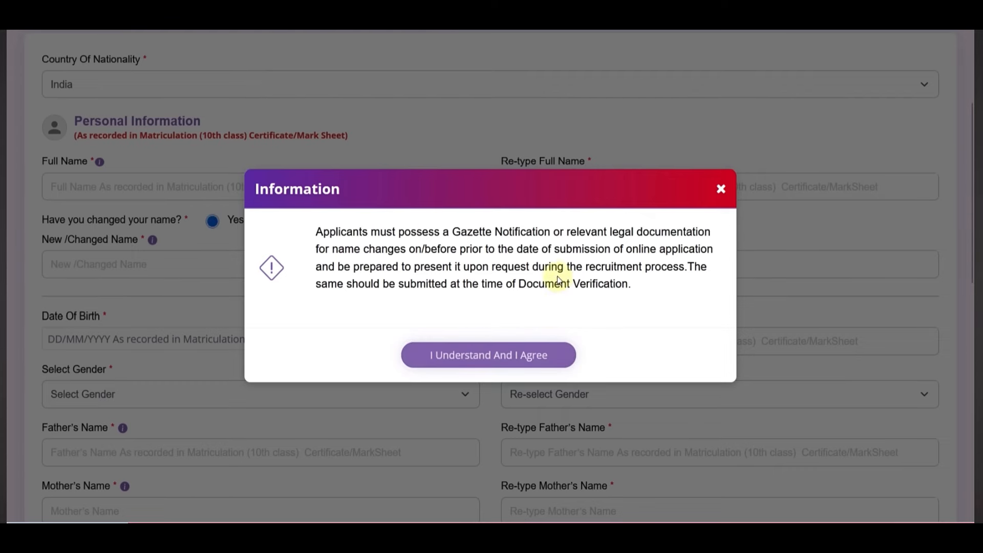
click(513, 357)
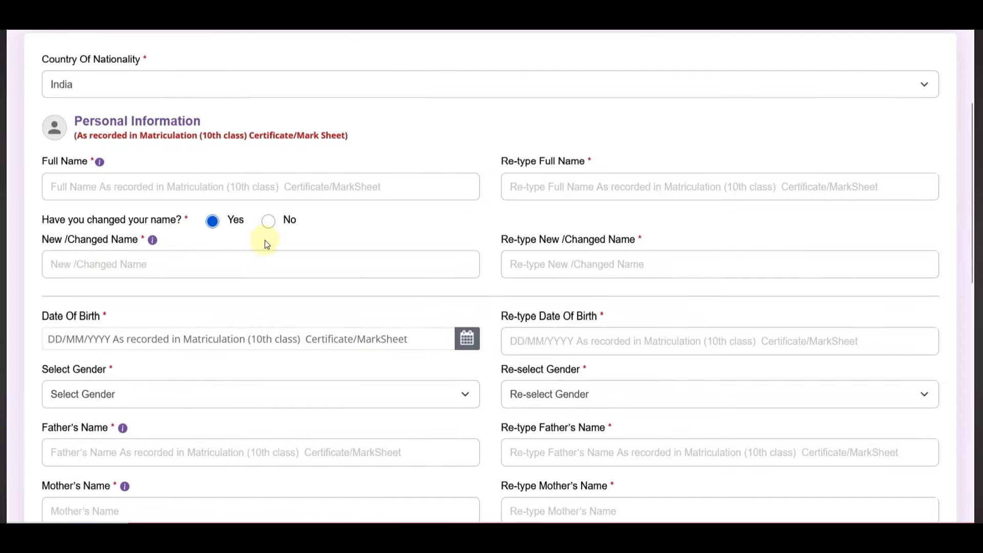
click(269, 221)
- Open the Date Of Birth calendar's year view, then close it with the date still blank
scroll(279, 225, down, 2)
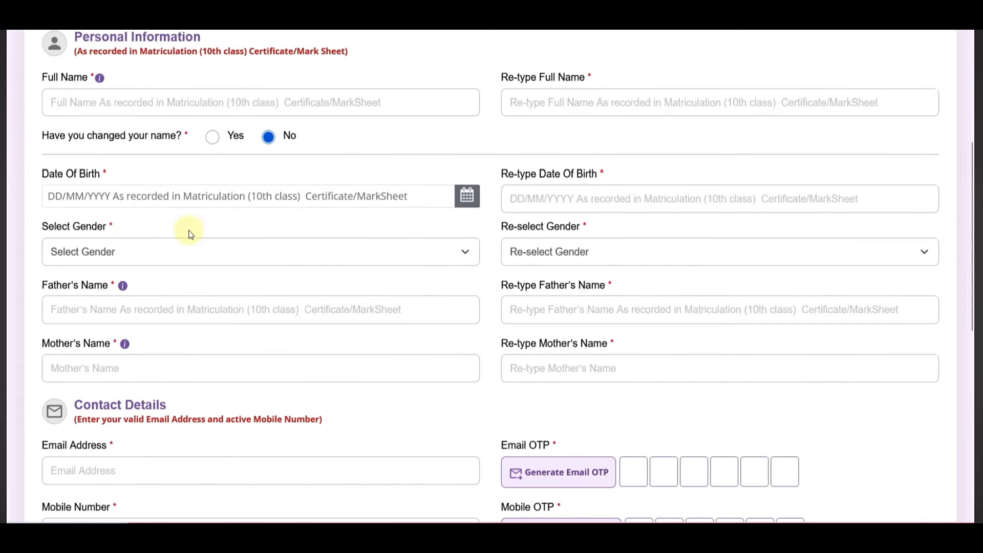
click(125, 199)
scroll(174, 174, up, 2)
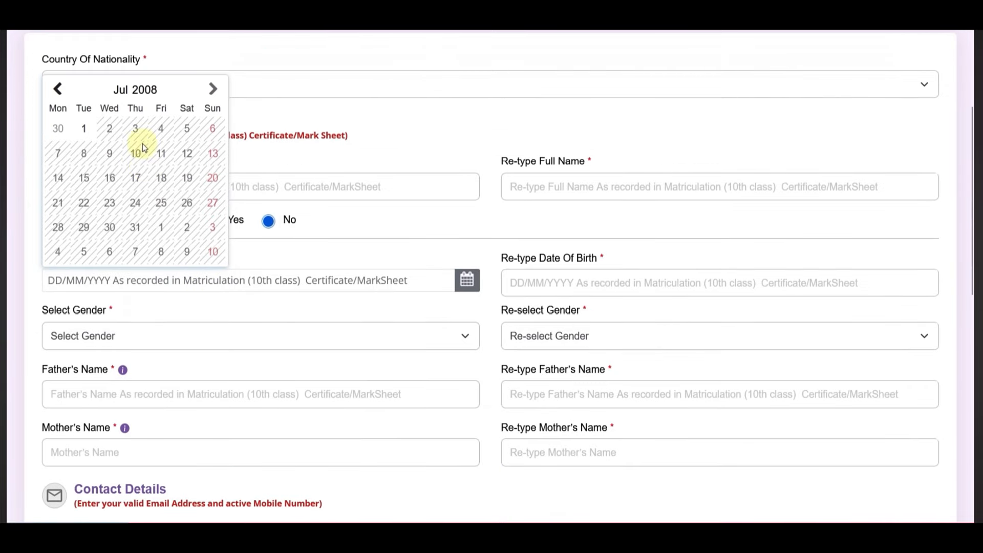
click(149, 90)
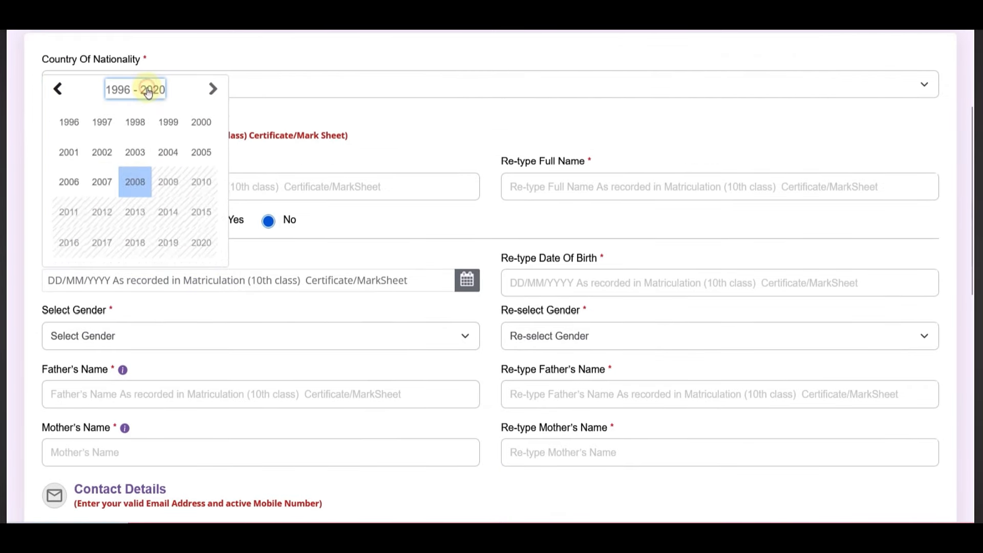
click(459, 238)
click(530, 279)
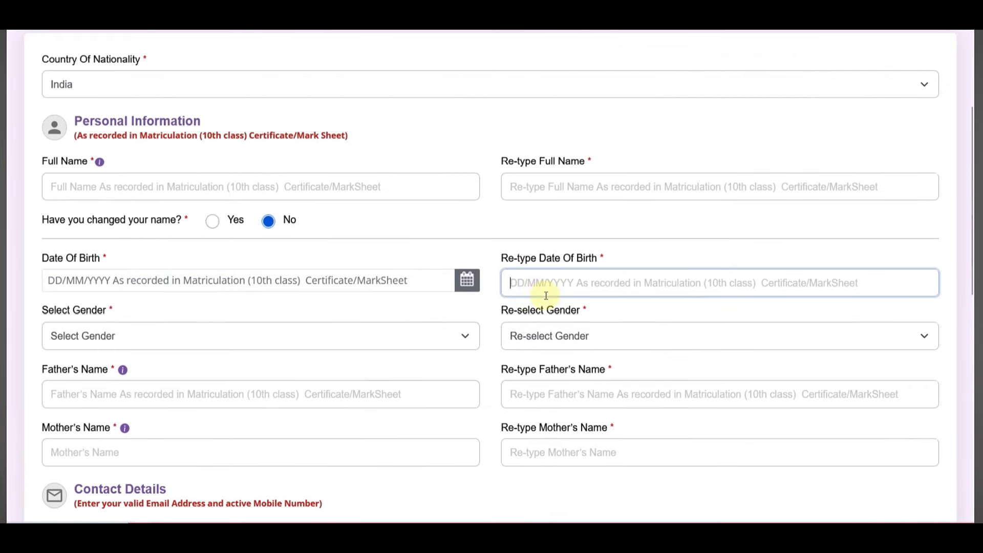
scroll(538, 292, down, 3)
click(93, 169)
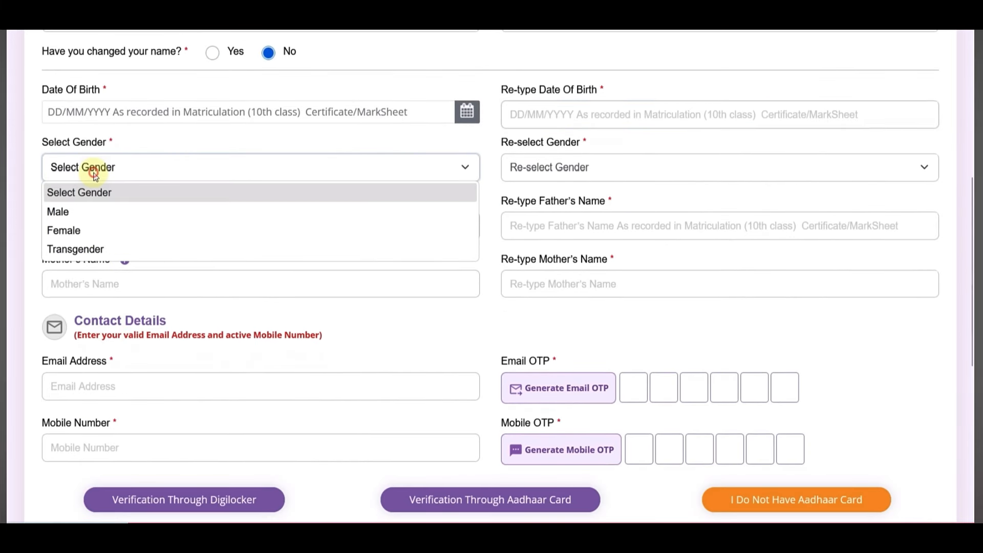
click(12, 217)
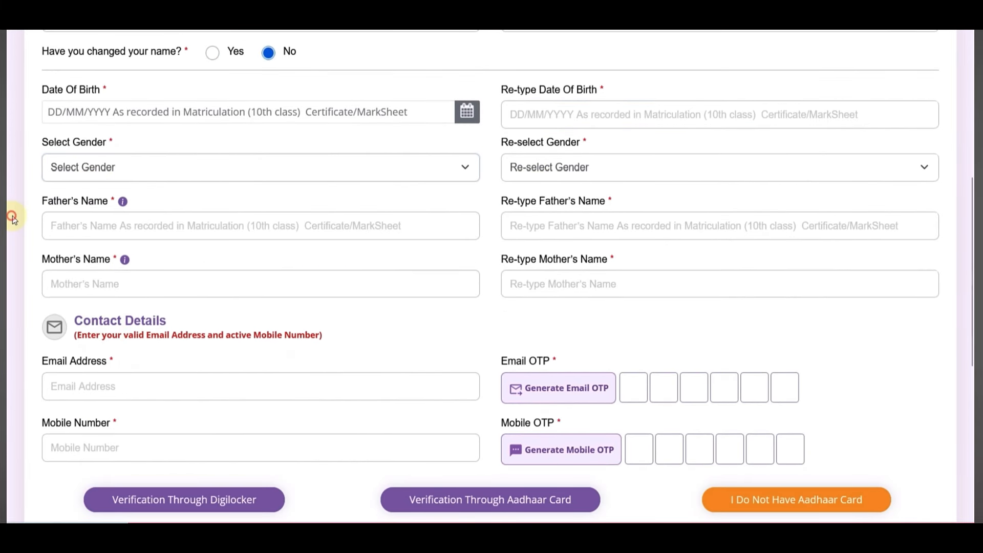
click(81, 226)
click(94, 275)
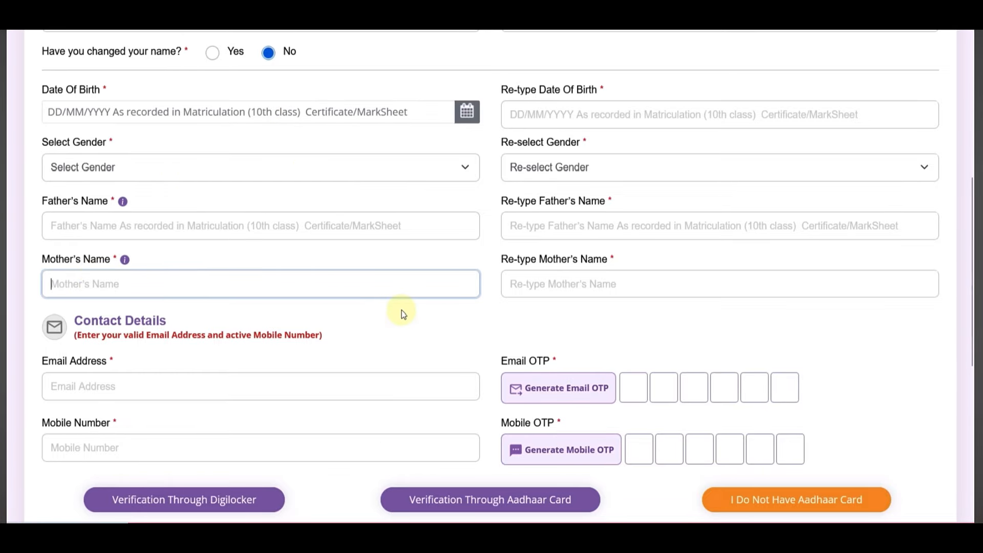
scroll(402, 310, down, 3)
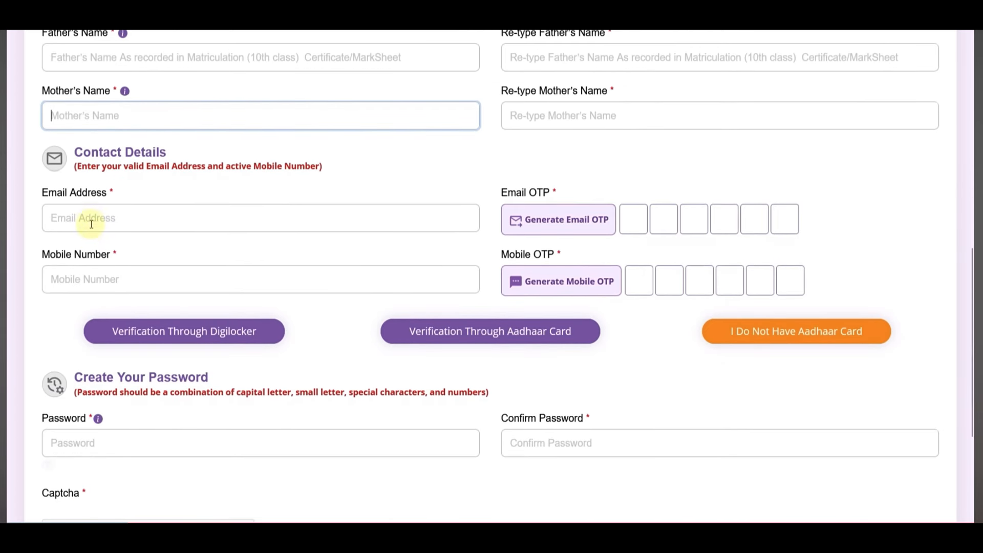
click(91, 219)
click(96, 269)
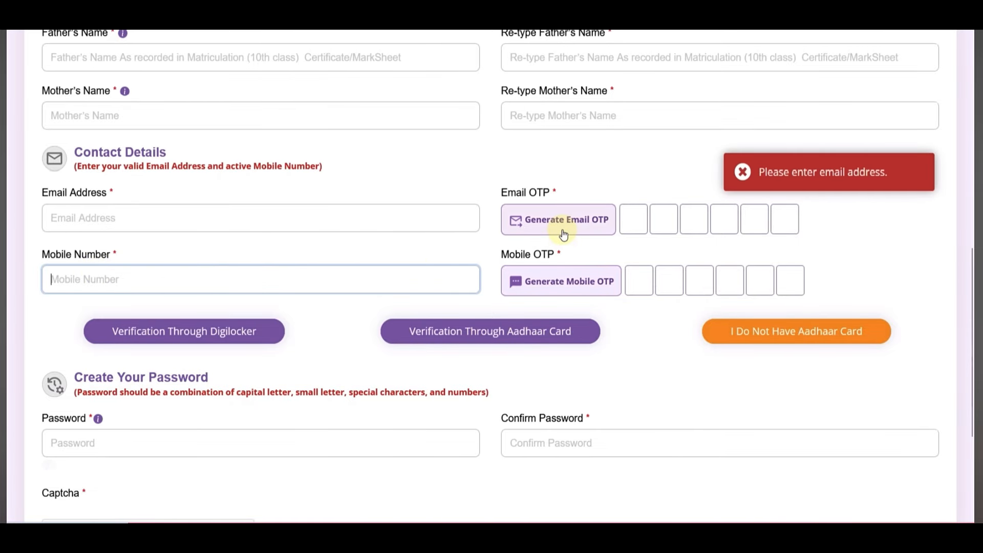
click(742, 172)
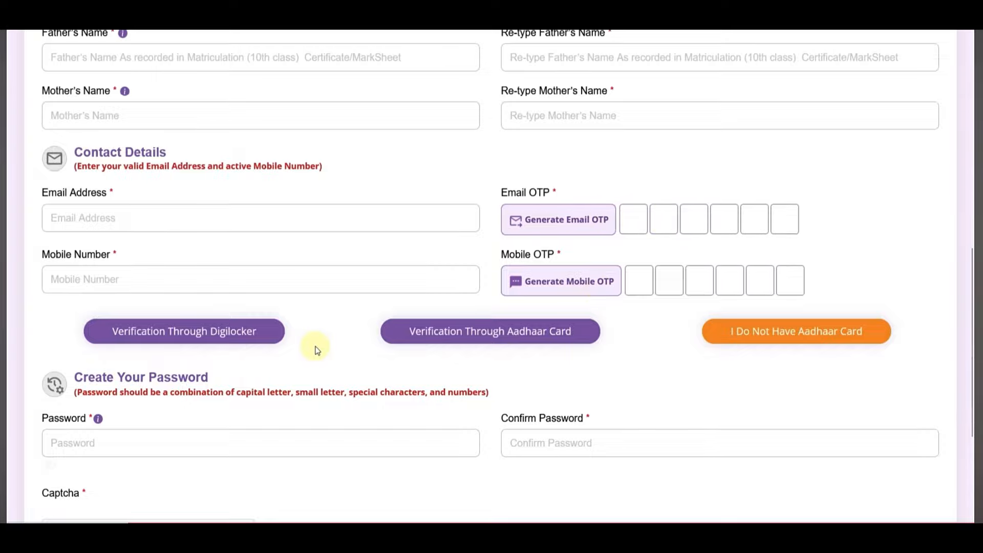
scroll(315, 350, down, 2)
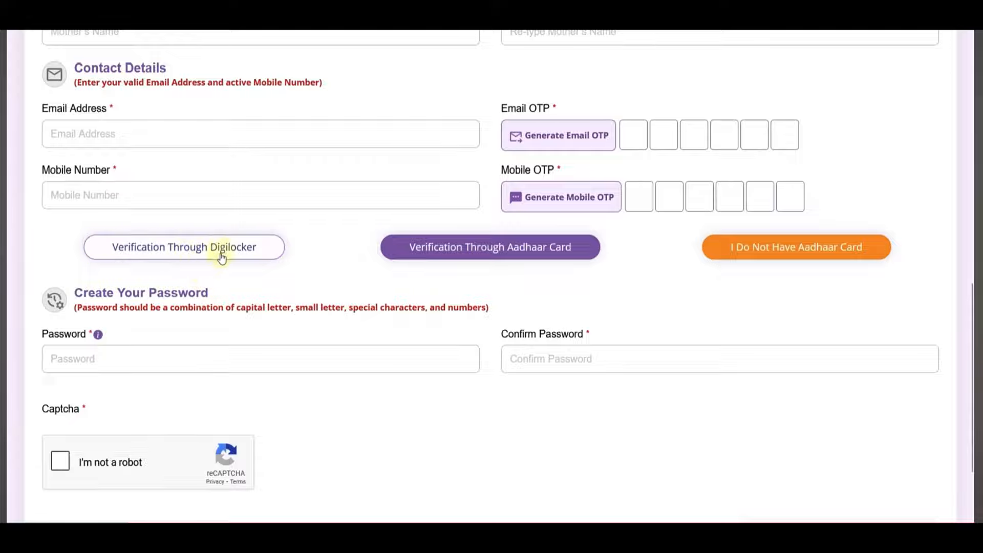
- Choose Aadhaar verification and tick the 'I confirm that I am 18 years old or older' consent
click(465, 260)
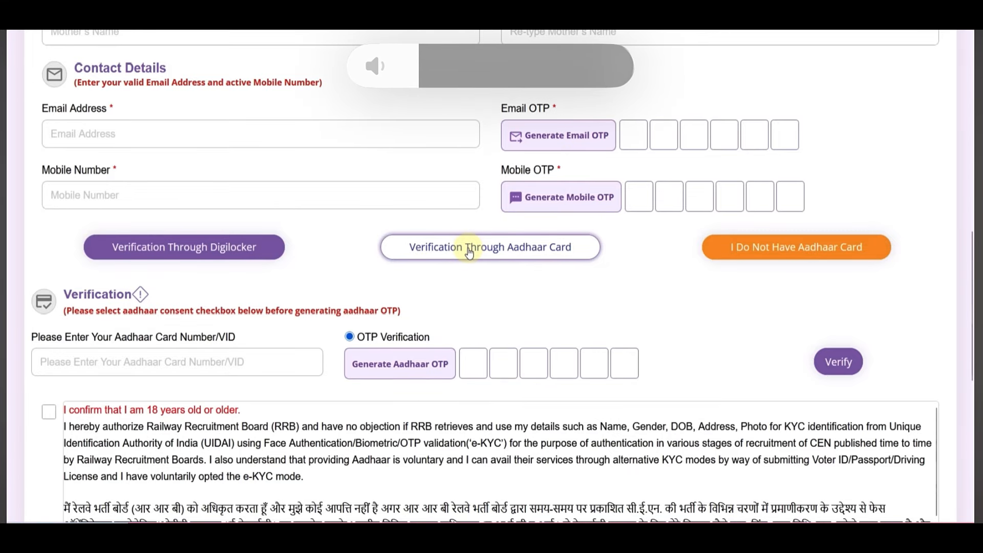
click(161, 365)
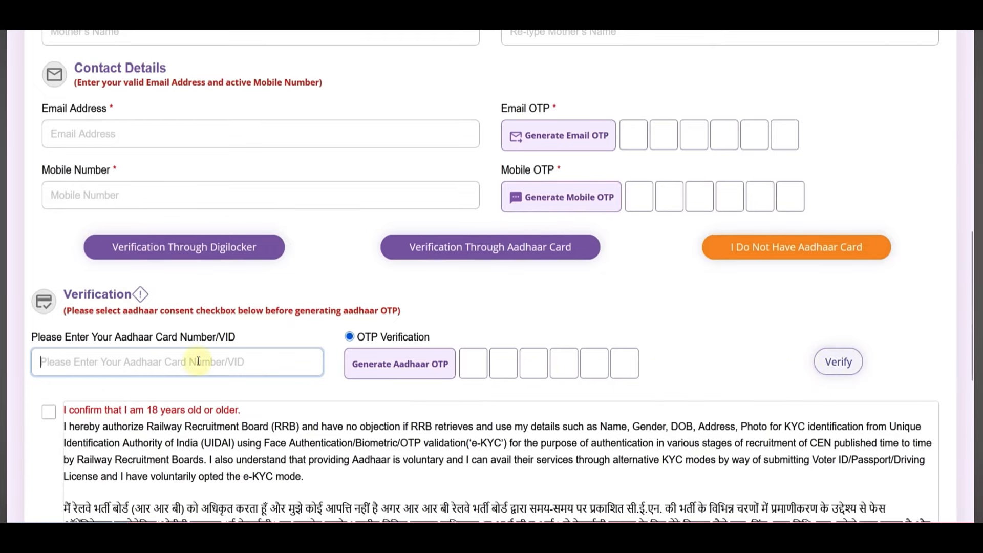
scroll(154, 353, down, 4)
click(50, 161)
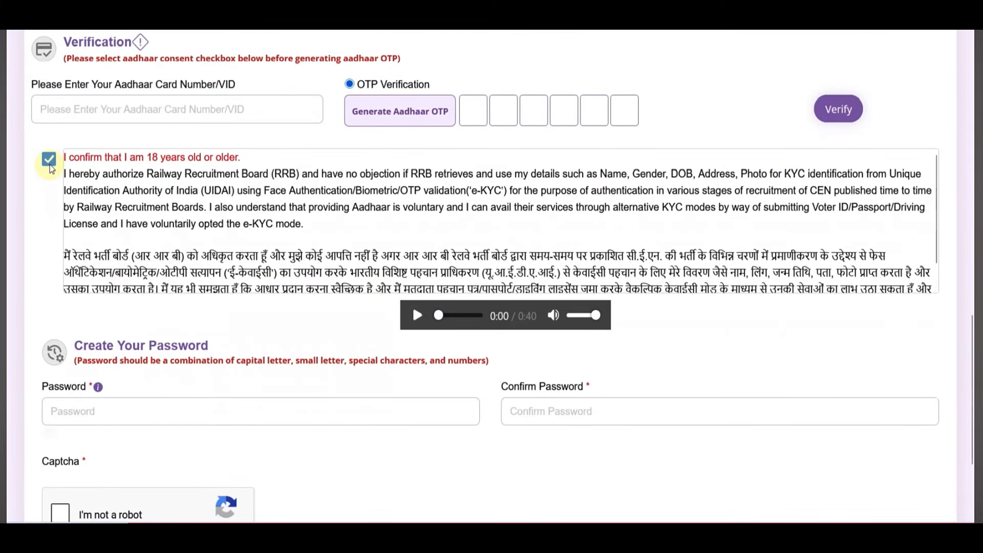
scroll(310, 276, down, 2)
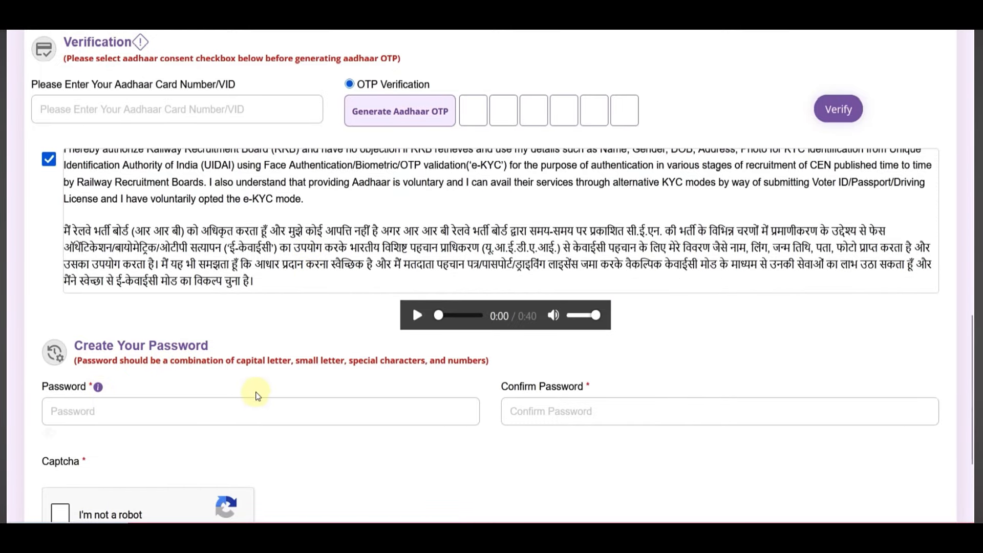
drag(237, 364, 399, 364)
- Highlight each password requirement, including capital letters and special characters, then scroll down to the reCAPTCHA
click(307, 365)
drag(458, 366, 480, 366)
click(445, 374)
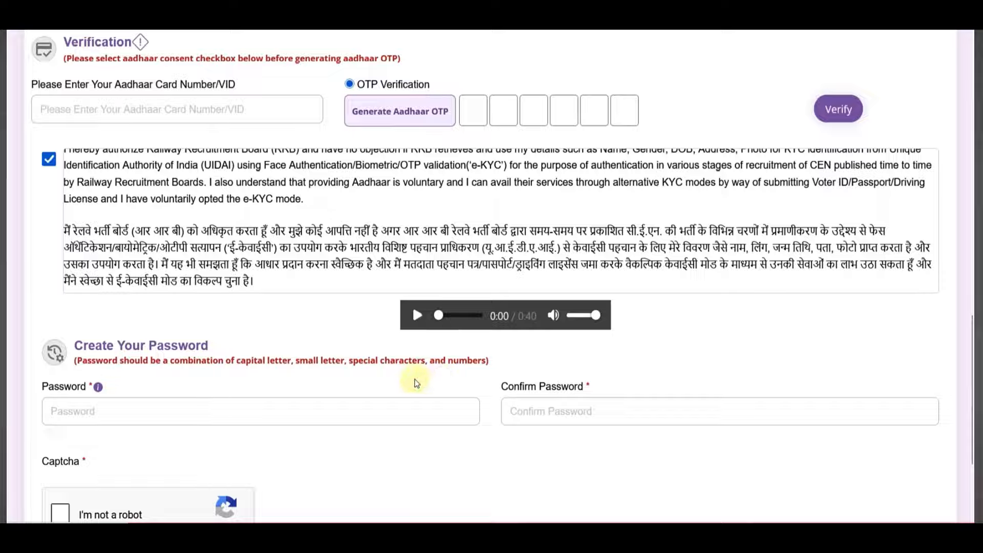
drag(242, 362, 469, 375)
click(464, 377)
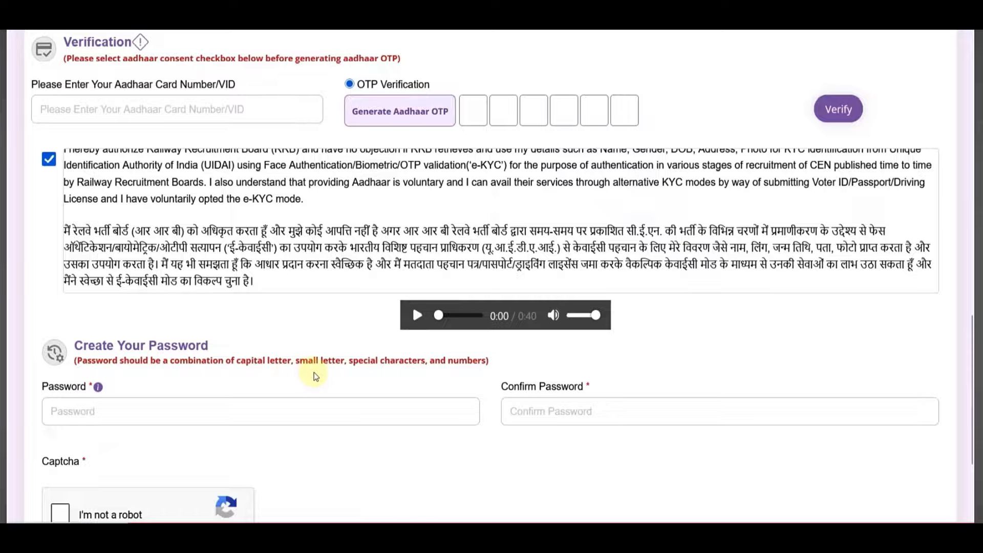
drag(360, 364, 417, 373)
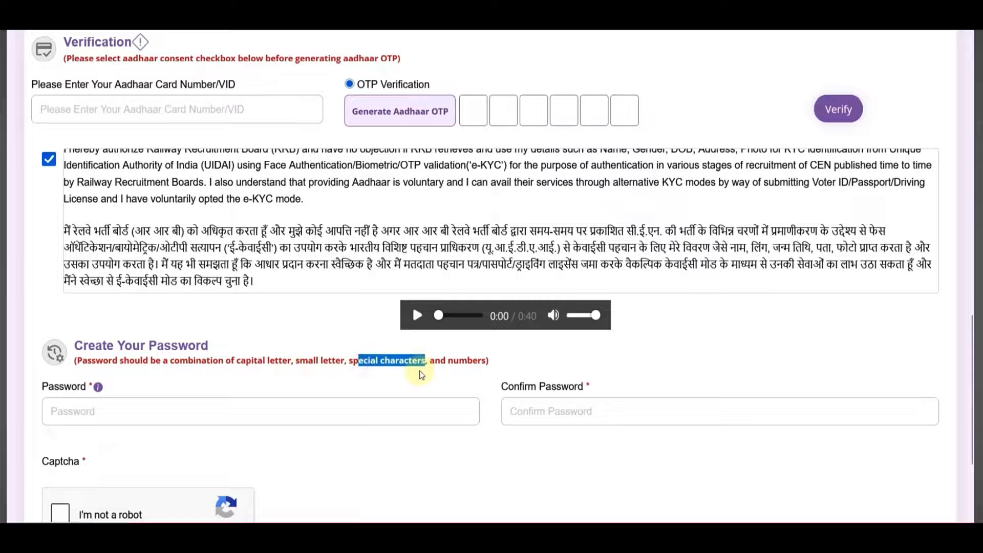
click(408, 378)
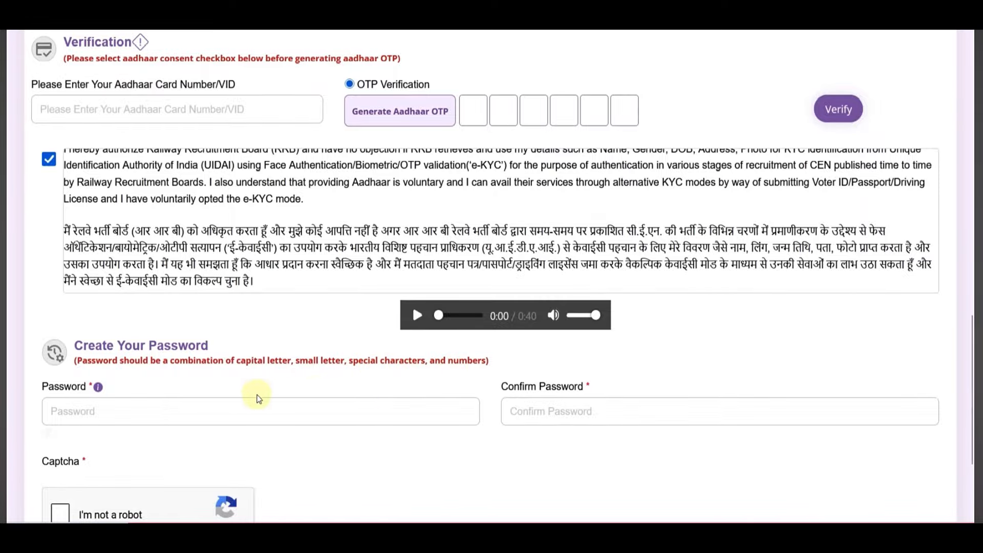
scroll(493, 397, down, 3)
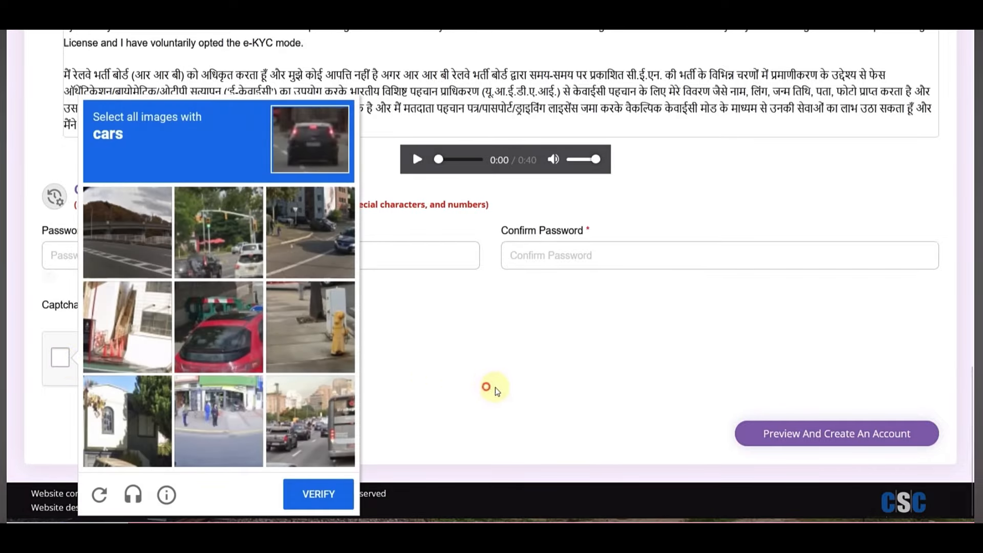
- Dismiss the car-image reCAPTCHA unsolved and return to the top of the Create an Account form
click(496, 387)
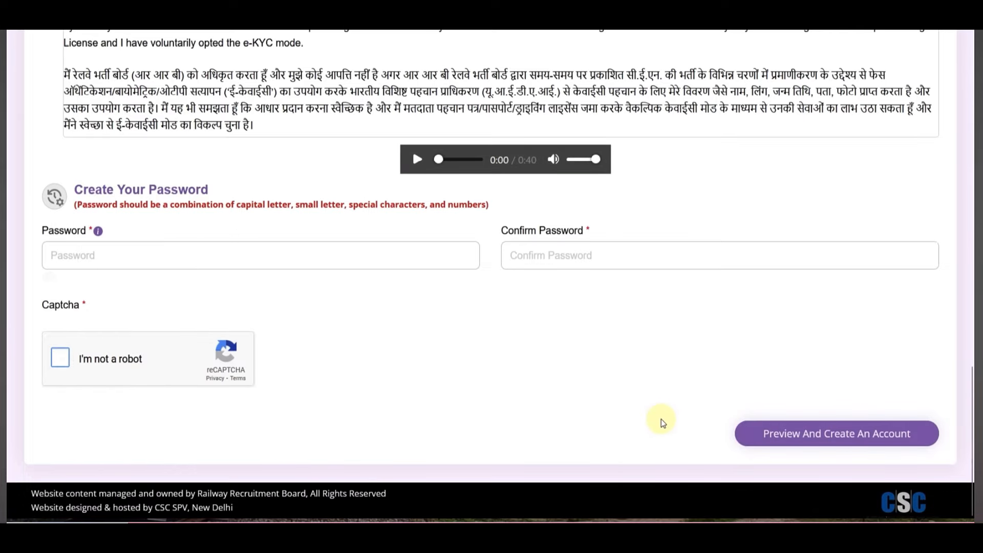
scroll(661, 419, up, 15)
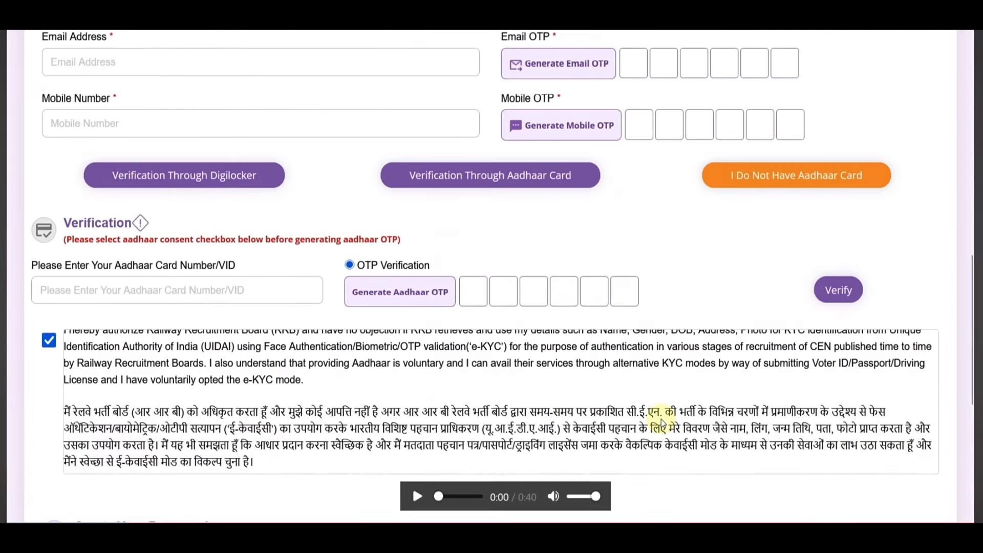
scroll(661, 419, up, 1)
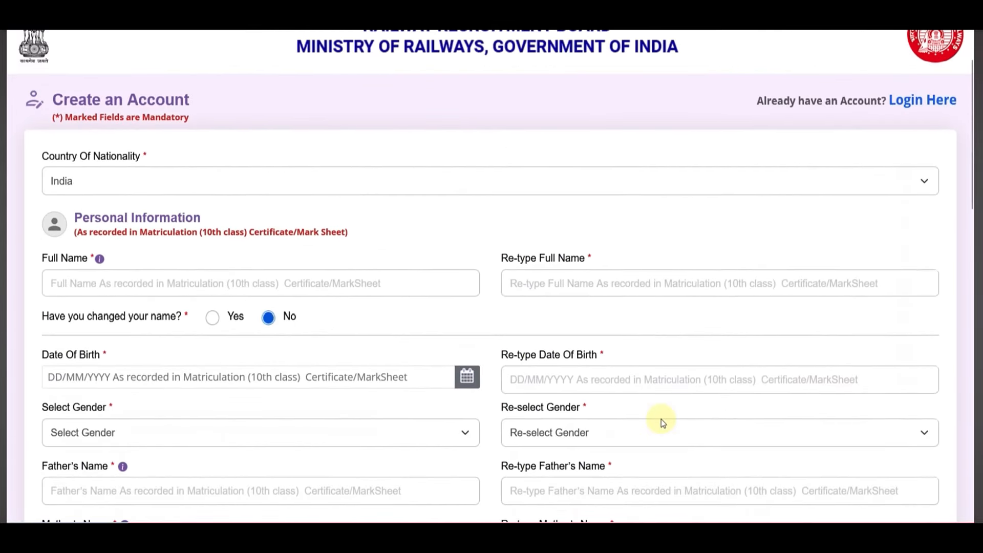
scroll(662, 419, up, 2)
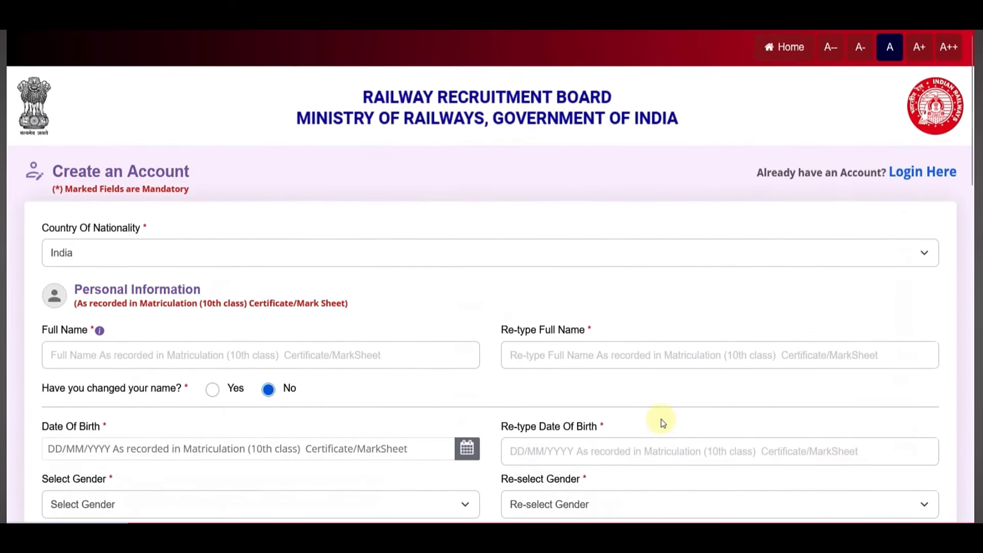
- Log in with RRB account credentials from the Login Here page, reaching the two-factor prompt
click(911, 172)
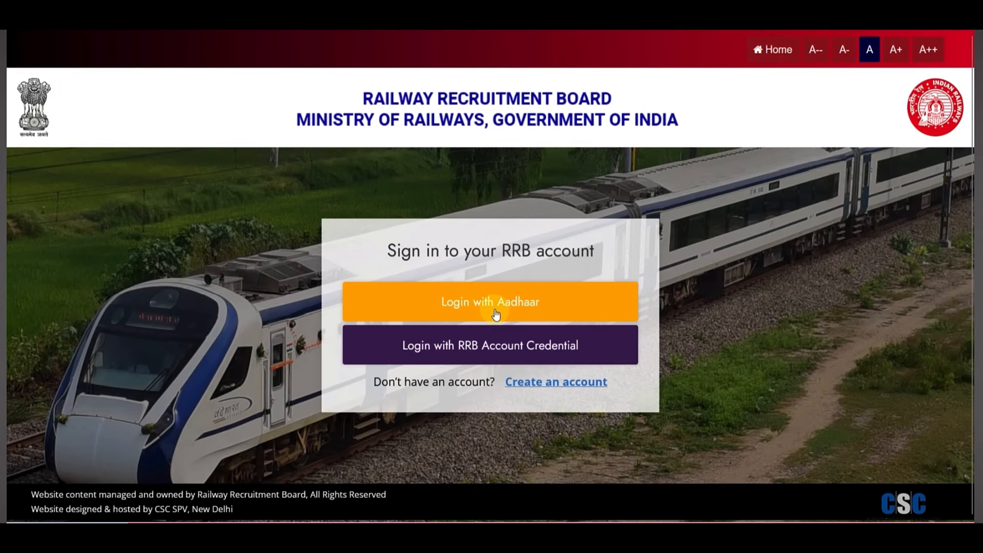
click(491, 352)
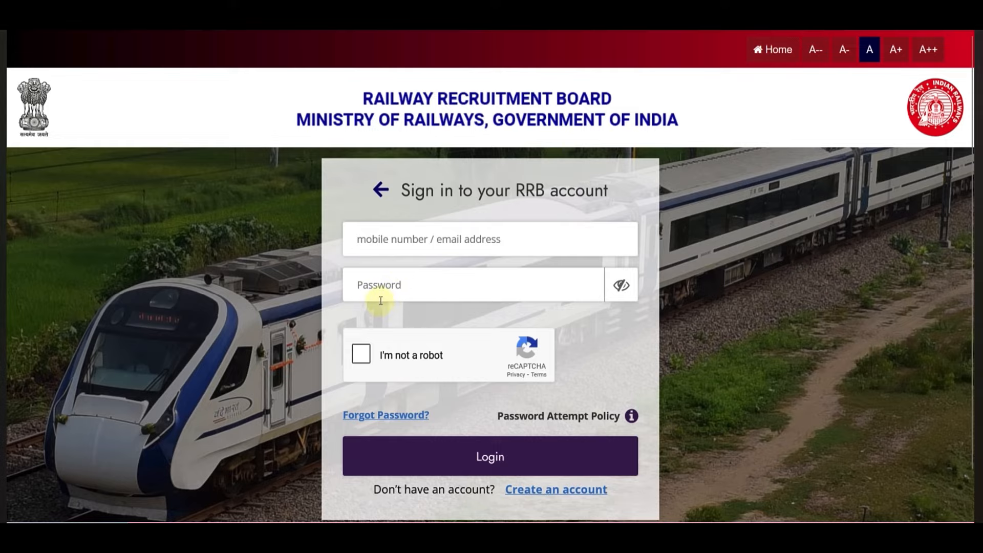
click(373, 417)
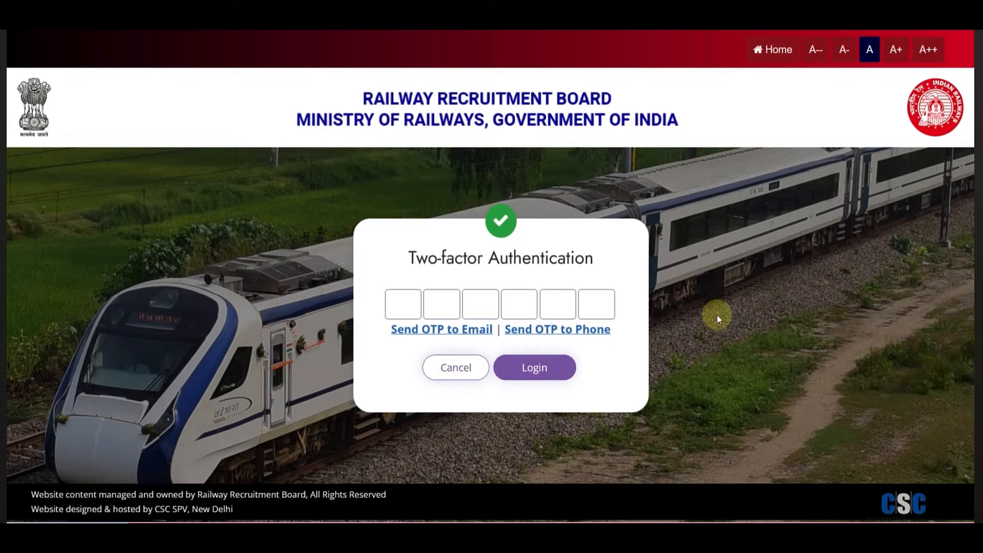
- Send the login OTP to the phone, enter the six-digit code, and complete sign-in
click(585, 335)
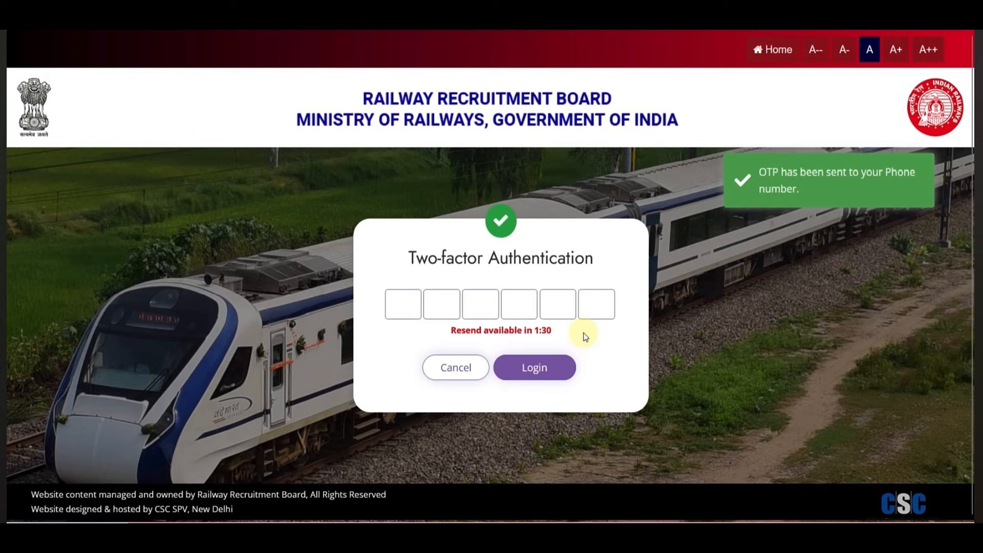
click(411, 305)
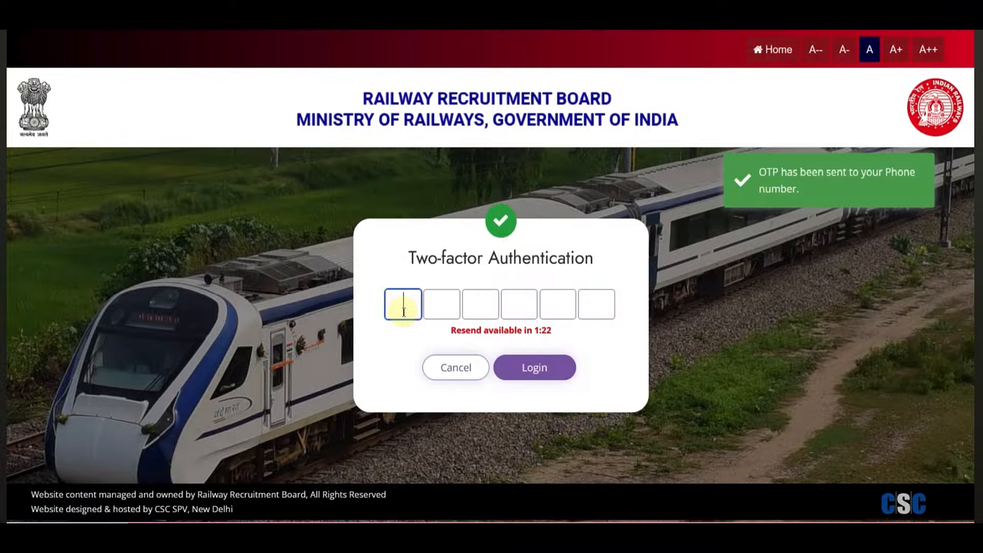
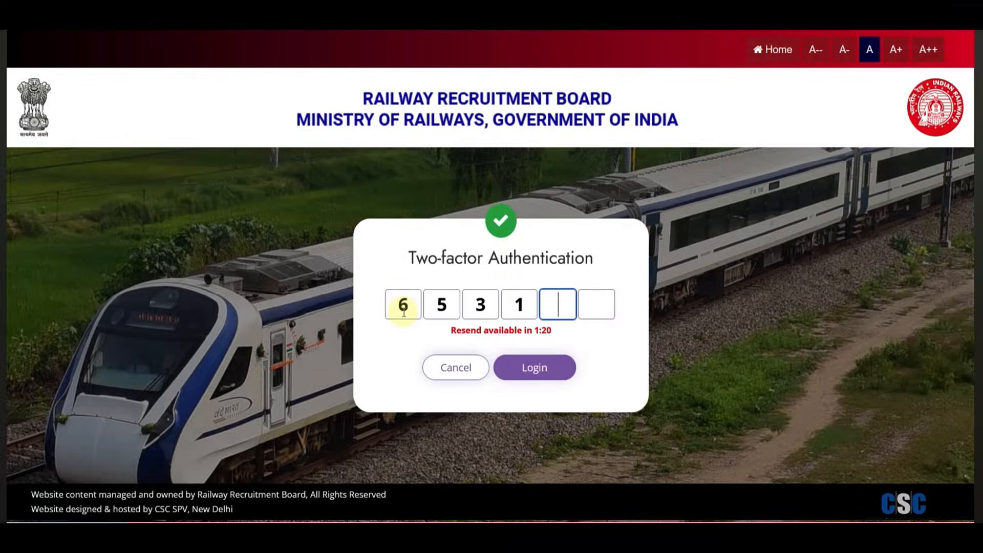
click(545, 371)
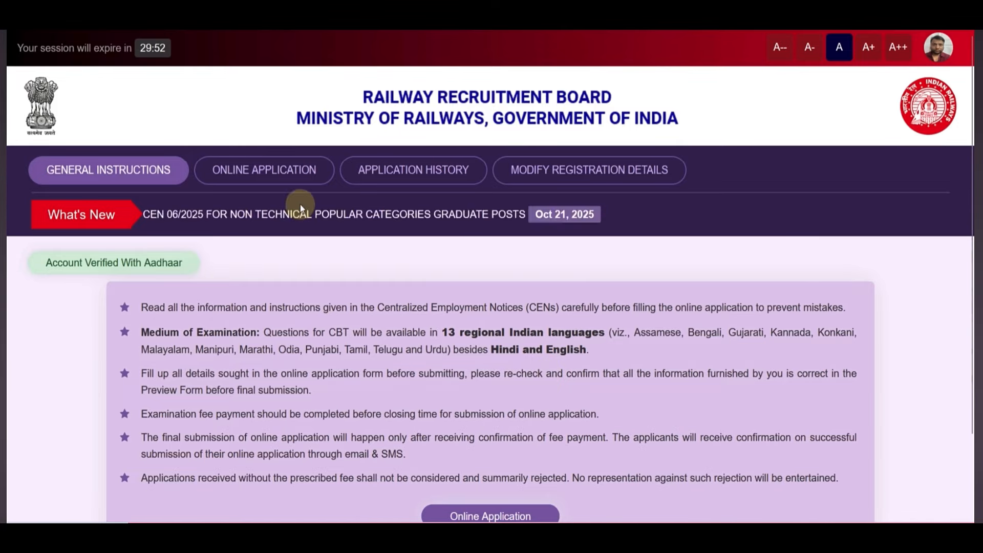
- Start the CEN 06/2025 online application and expand the 'Select the RRB' dropdown
click(271, 176)
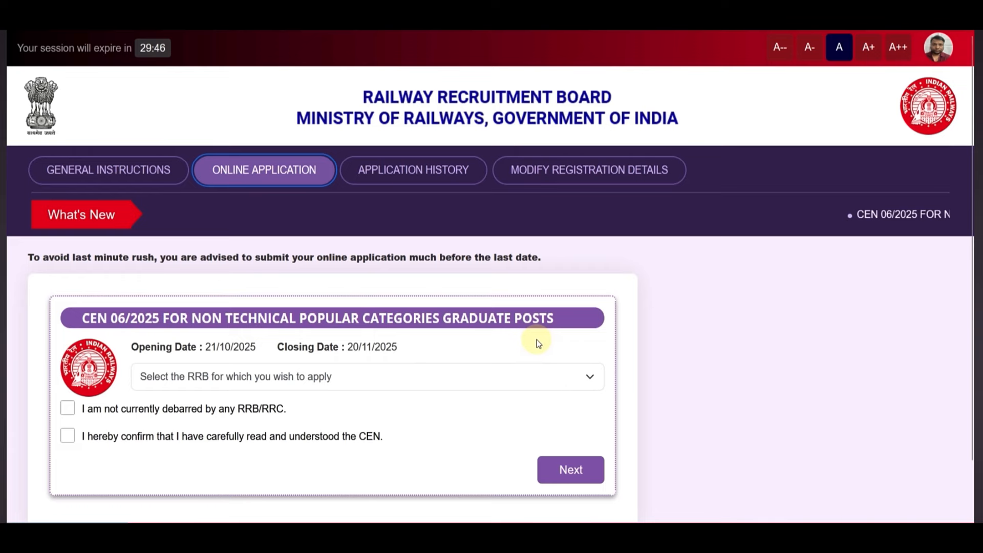
scroll(532, 343, down, 1)
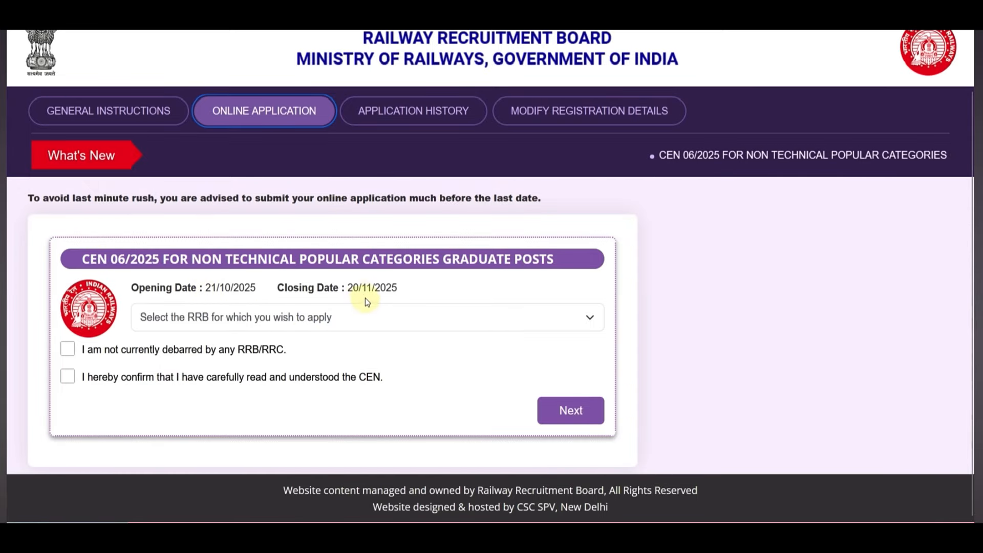
click(217, 326)
scroll(248, 220, down, 3)
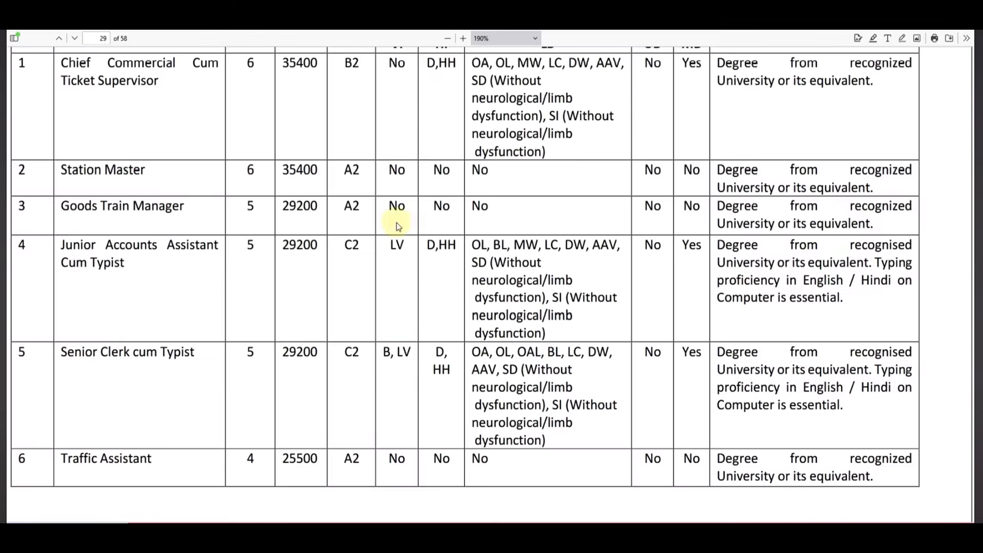
scroll(398, 226, down, 8)
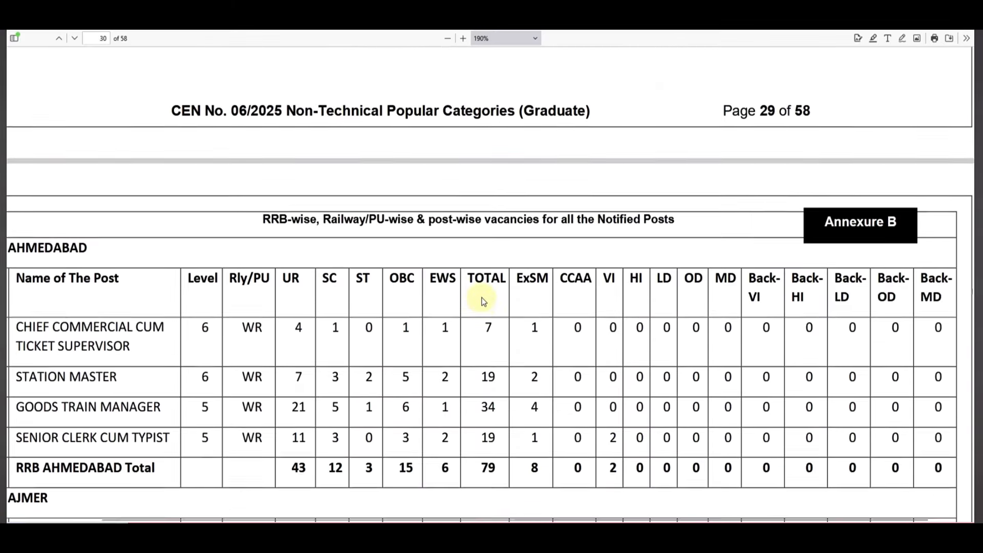
- Scroll the Annexure B vacancy tables from RRB Ahmedabad to Chennai, then reopen the RRB list
scroll(364, 296, down, 3)
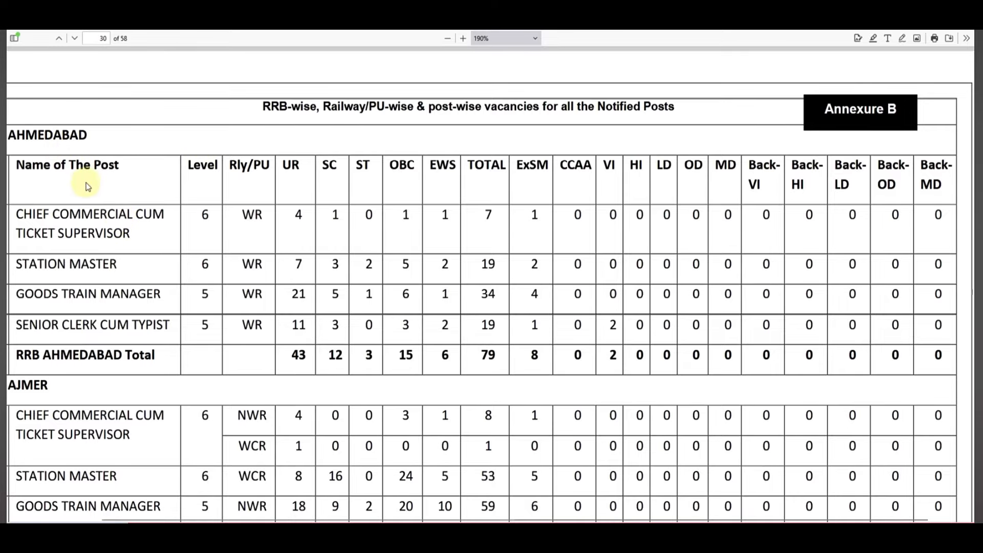
scroll(149, 308, down, 1)
scroll(134, 310, down, 20)
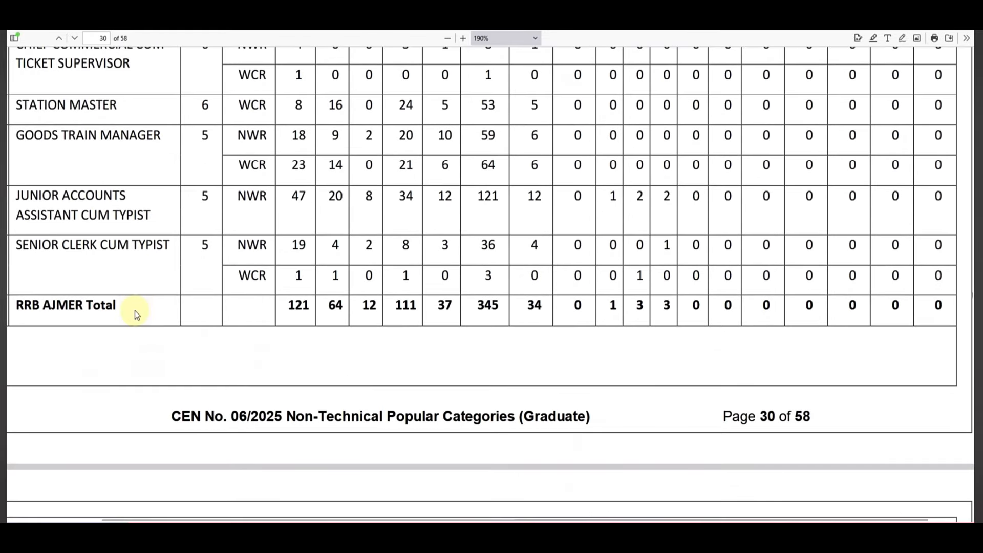
scroll(134, 310, down, 17)
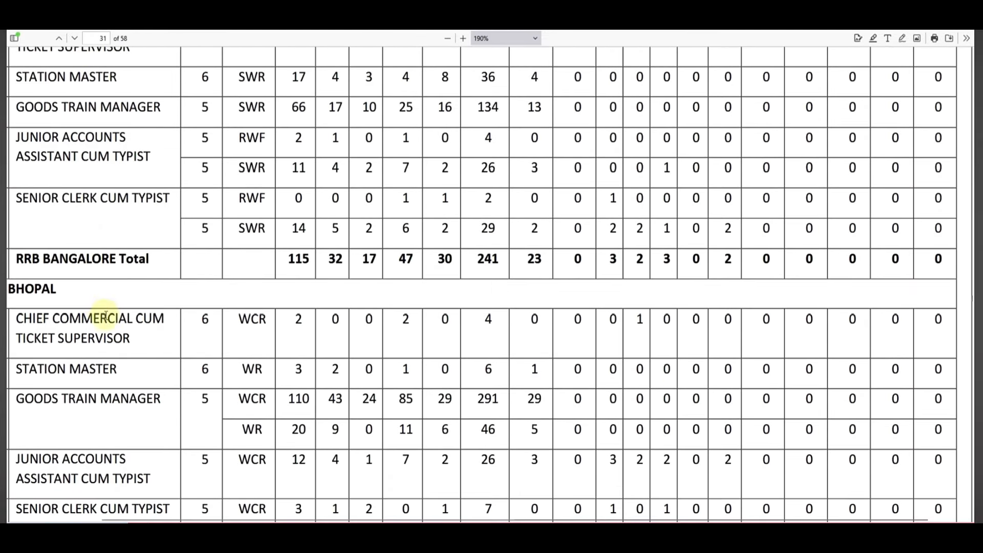
scroll(109, 320, down, 20)
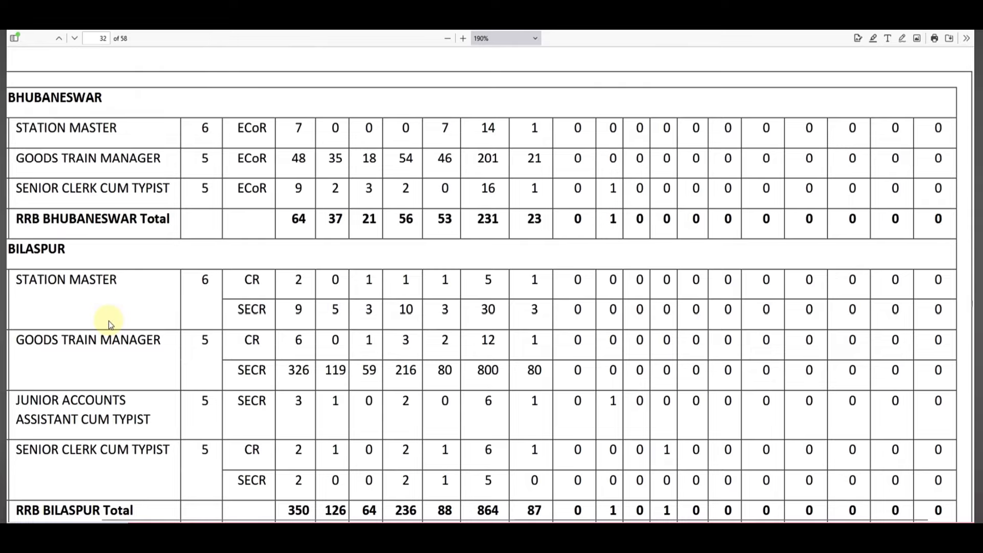
scroll(204, 324, down, 7)
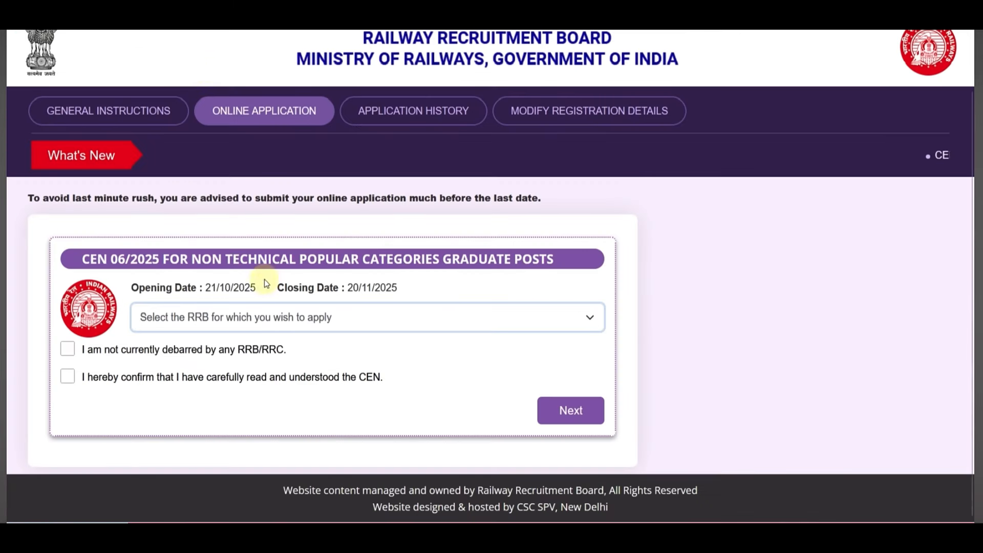
click(235, 314)
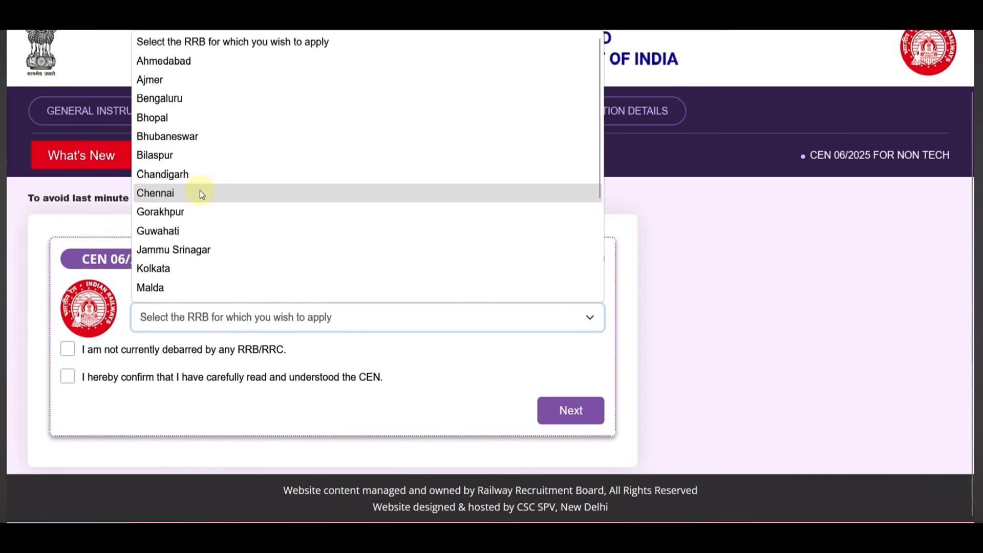
- Select RRB Patna and tick the not-debarred and CEN-read declarations
scroll(200, 192, down, 3)
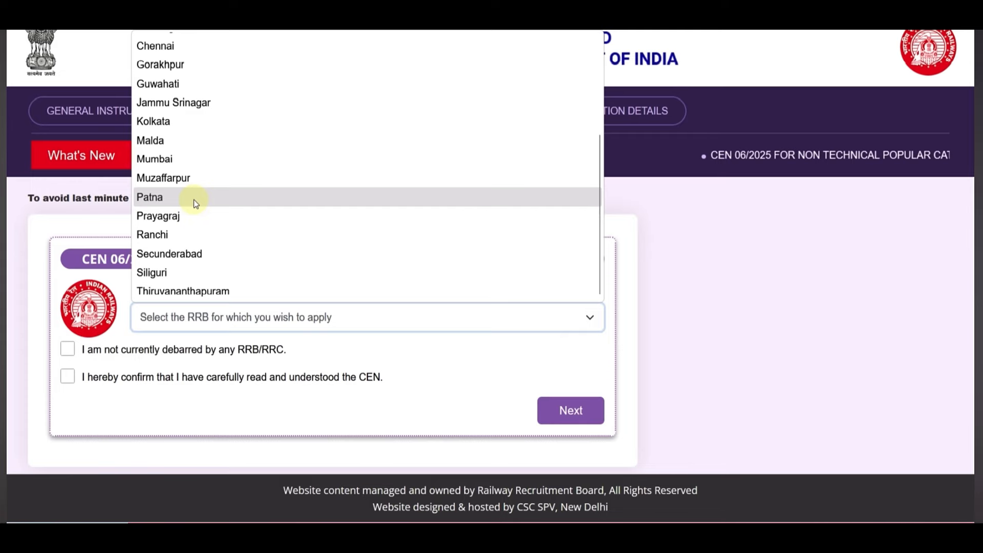
click(193, 199)
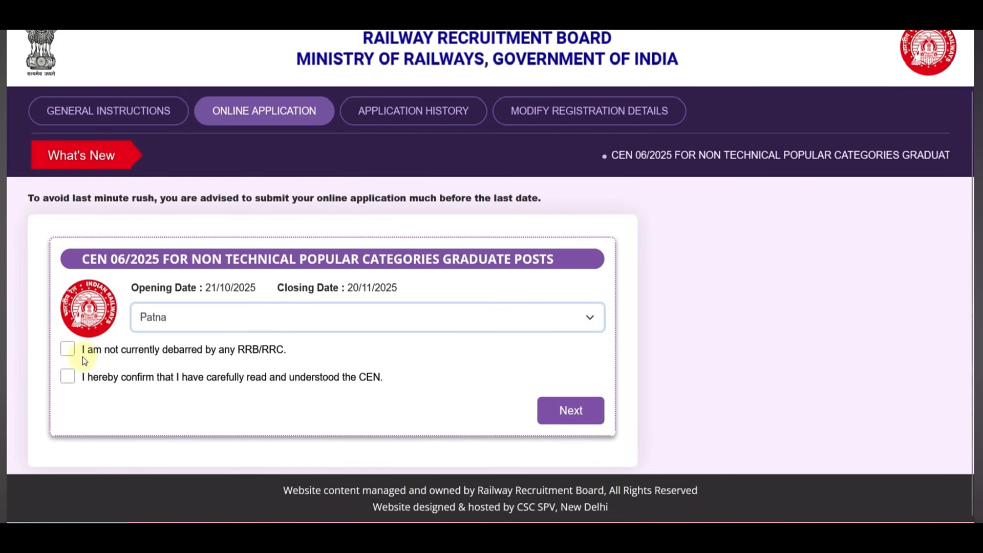
click(68, 349)
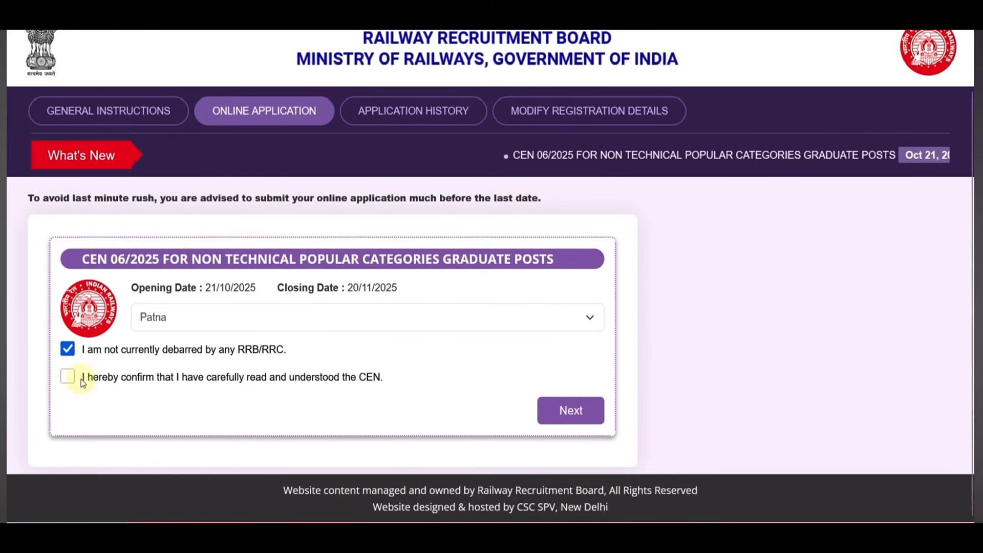
click(67, 376)
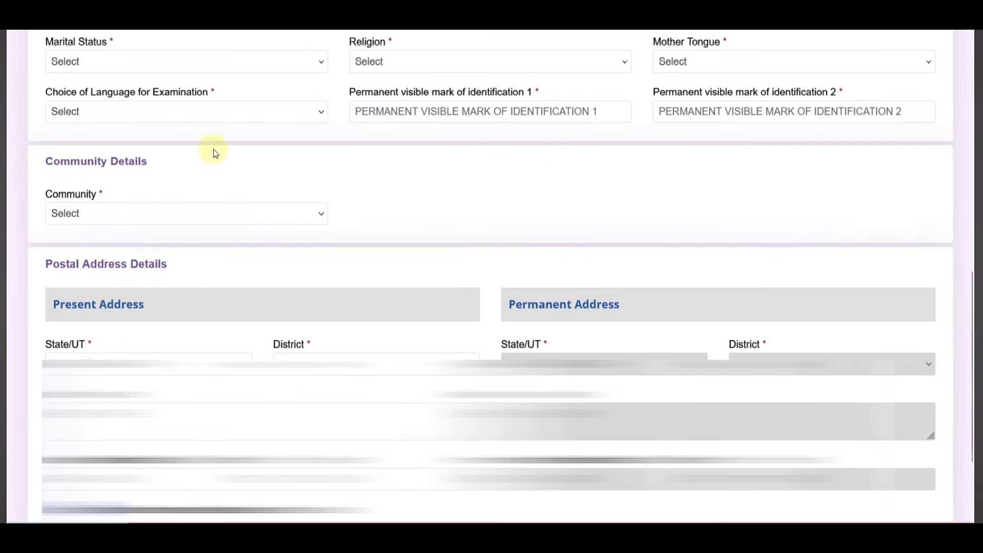
- Set marital status Unmarried, religion Hindu, mother tongue Hindi and exam language English
click(127, 62)
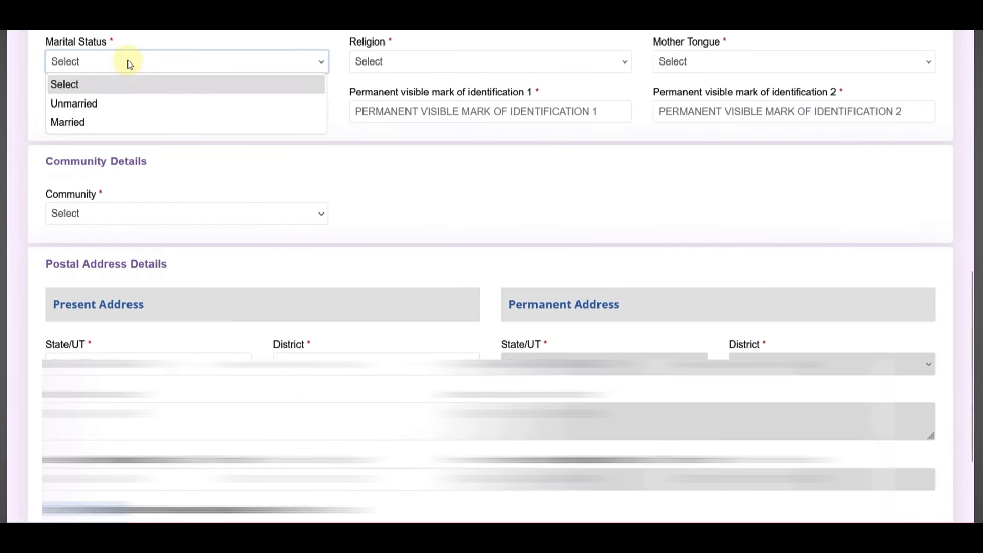
click(103, 107)
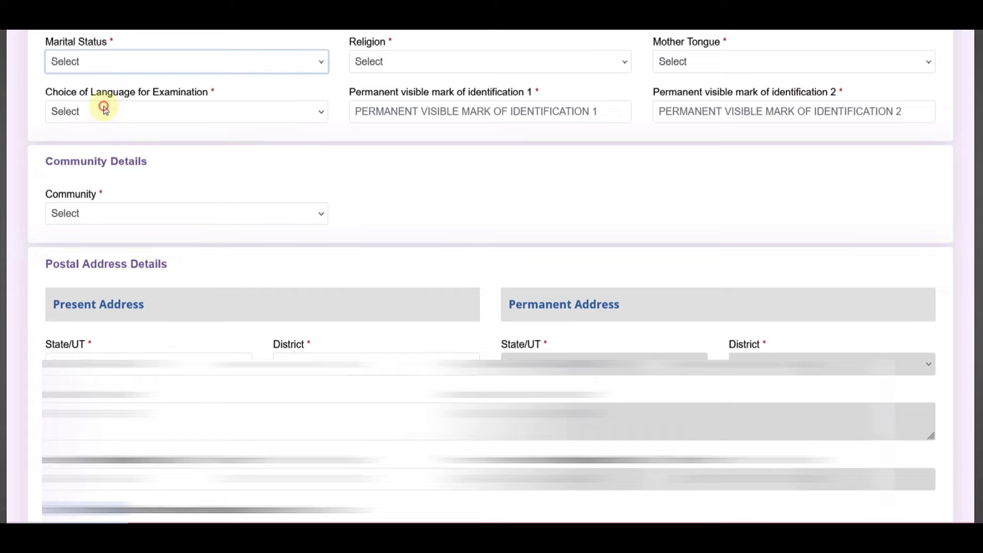
click(409, 66)
click(401, 104)
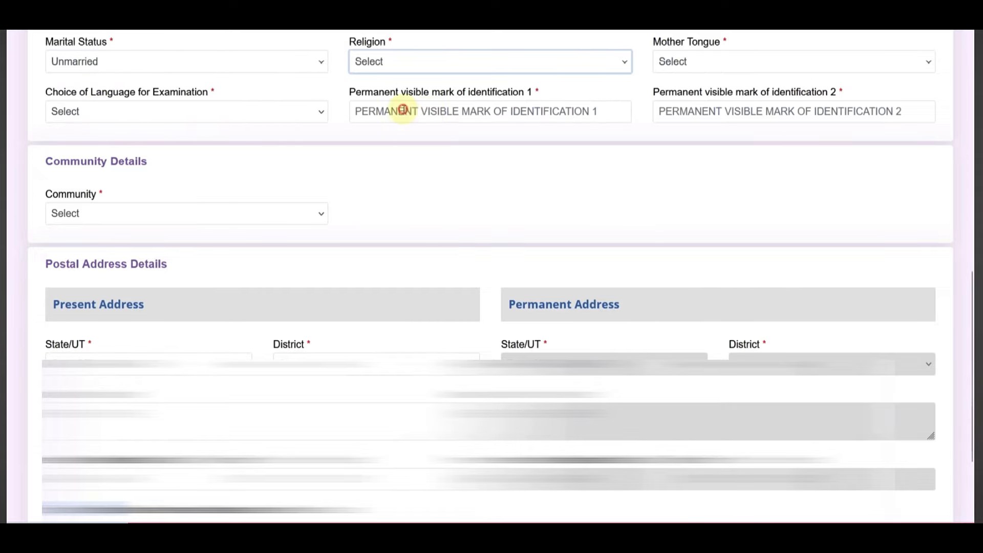
click(668, 65)
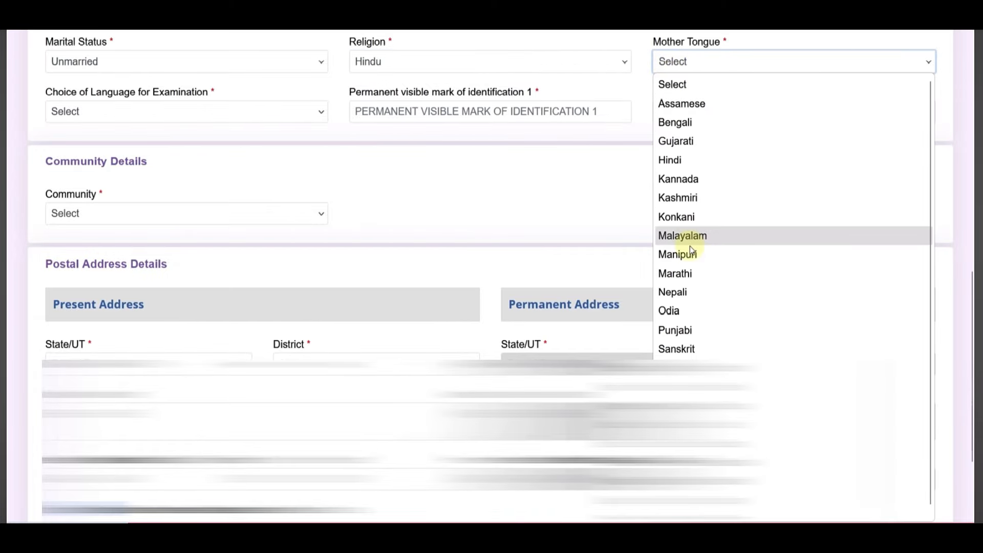
click(670, 160)
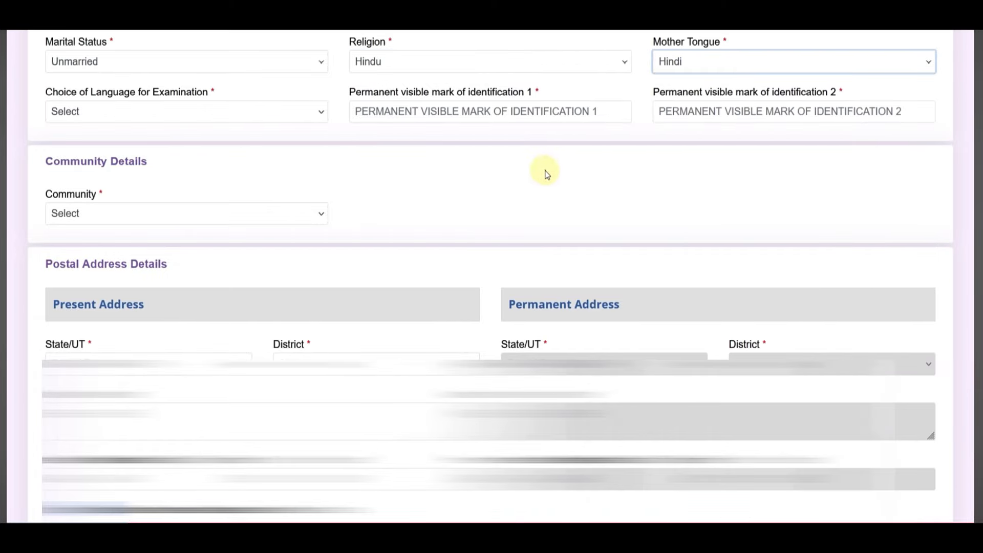
click(162, 116)
click(135, 190)
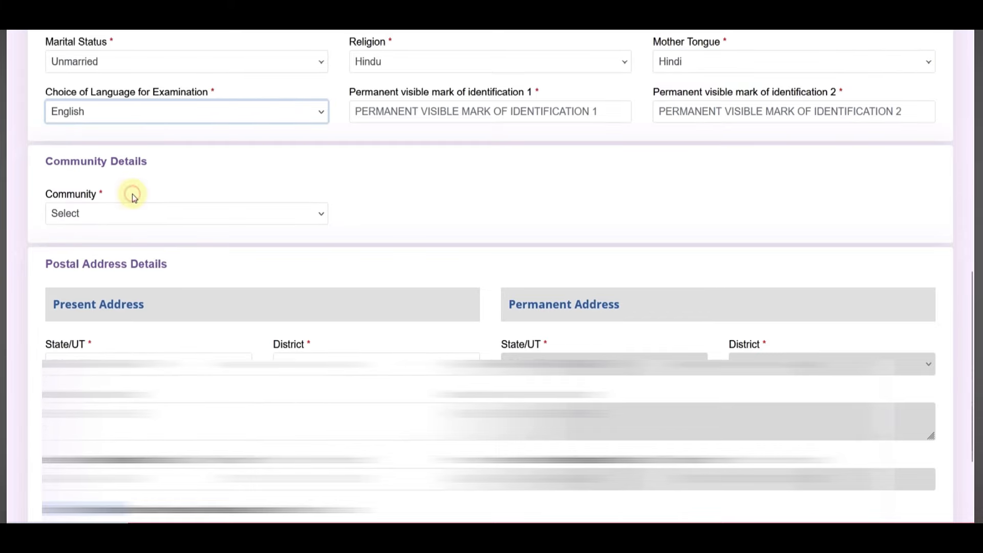
- Change the Community from UR to OBC (Other Backward Classes)
click(390, 111)
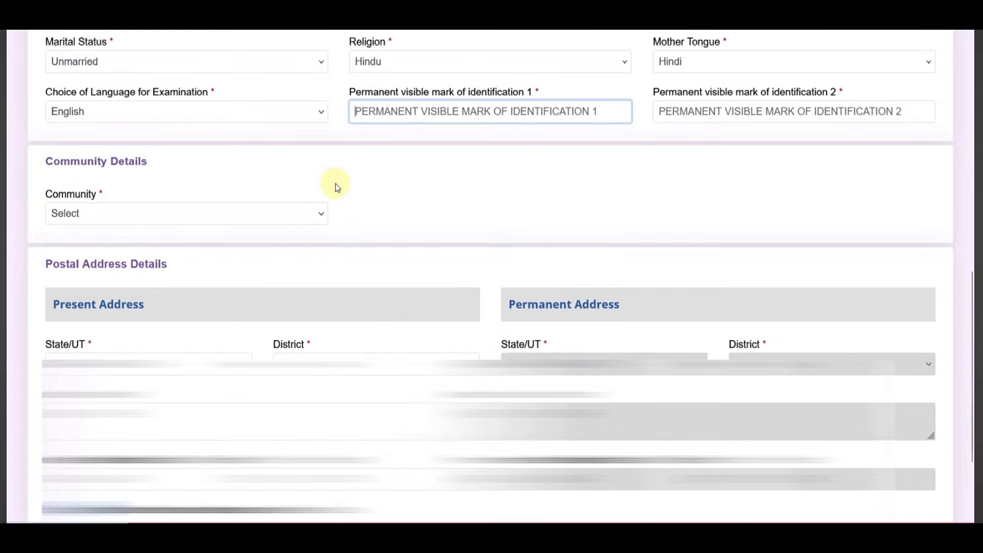
click(89, 225)
click(164, 263)
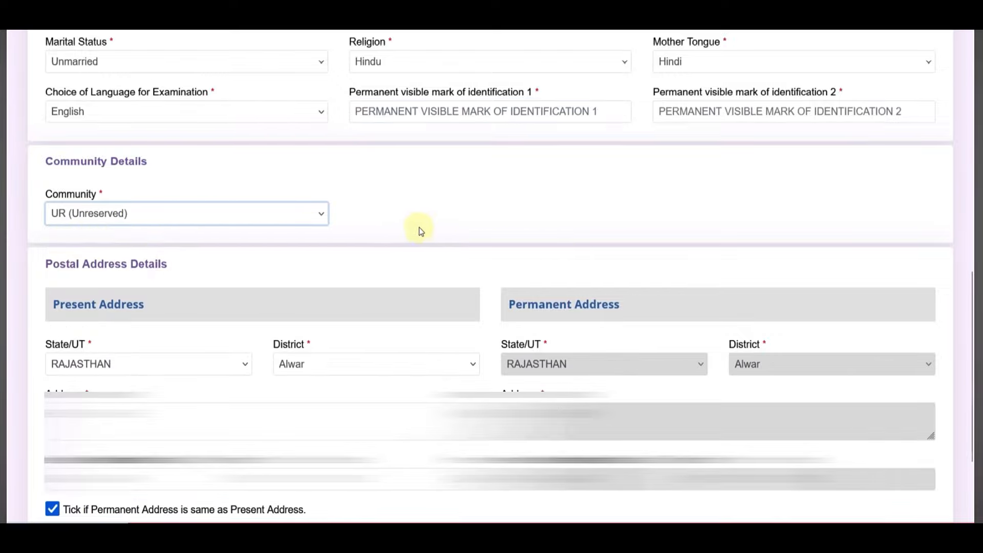
click(255, 225)
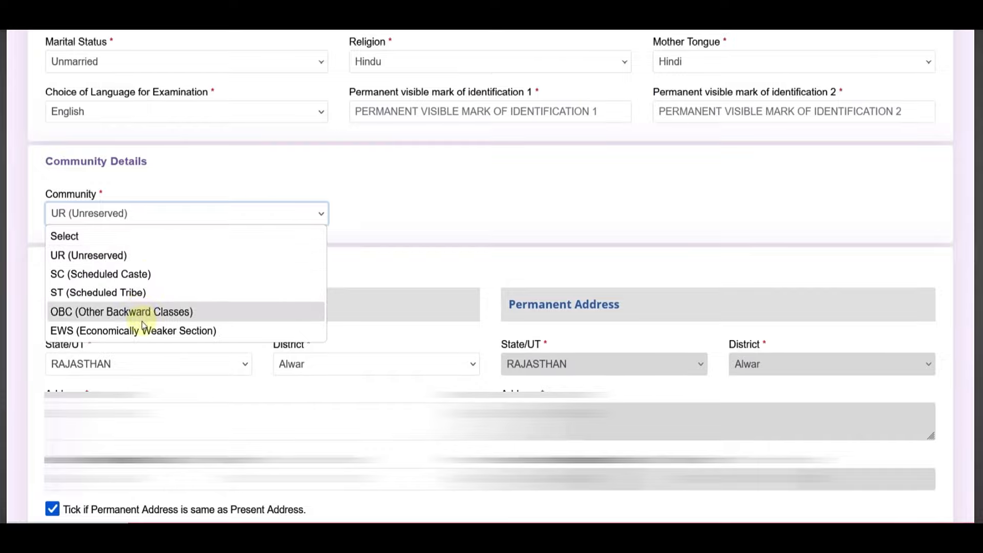
click(97, 316)
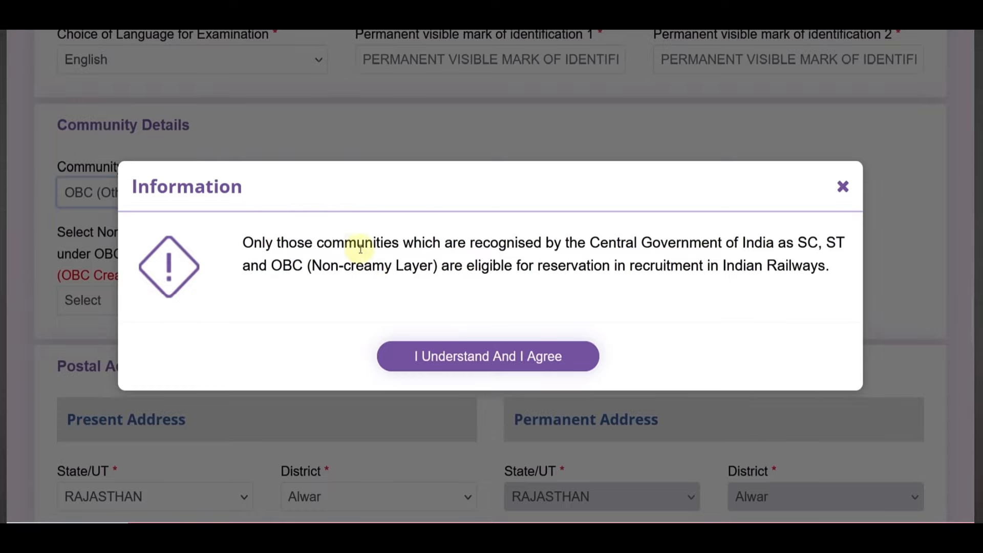
- Accept the reservation notice and set creamy layer status to OBC (Non Creamy layer)
drag(597, 243, 745, 242)
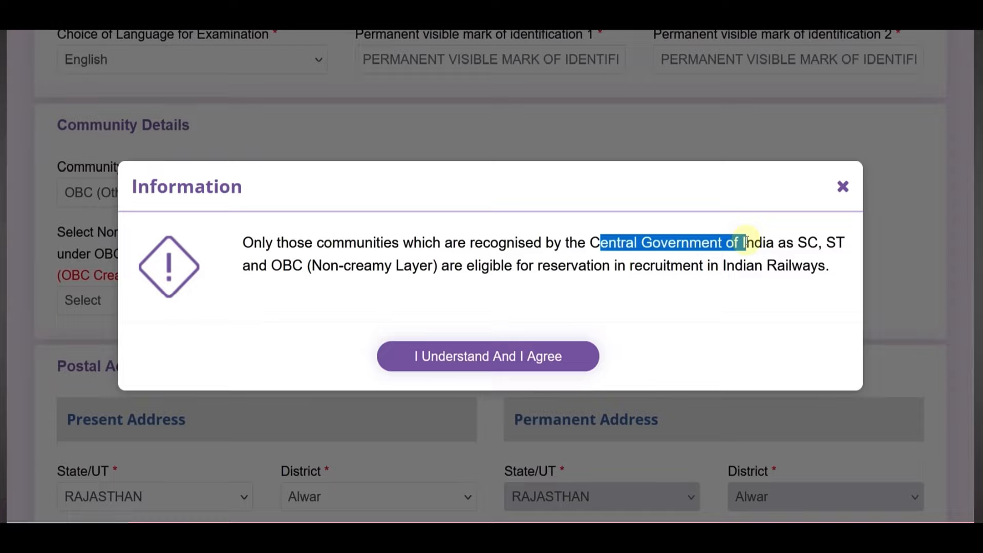
drag(308, 265, 381, 265)
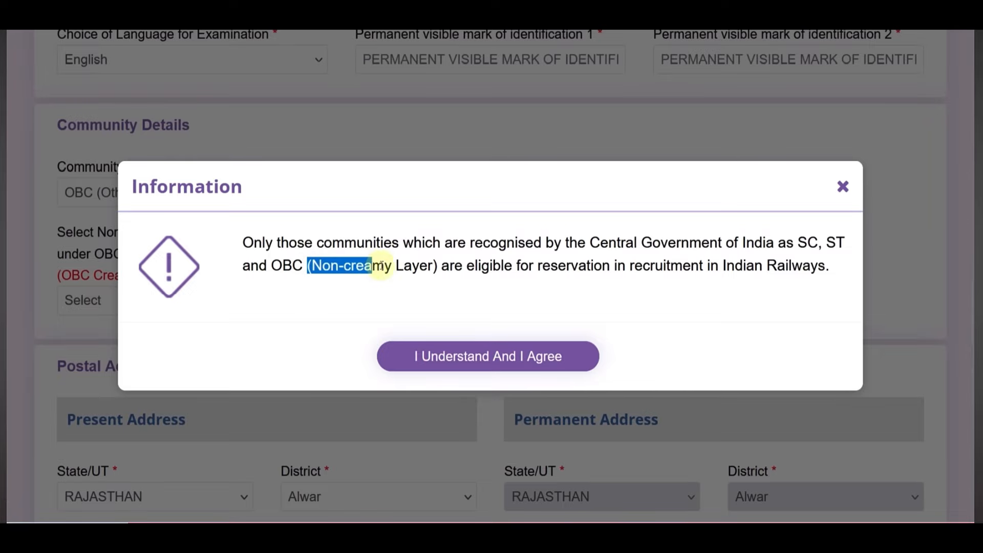
click(450, 358)
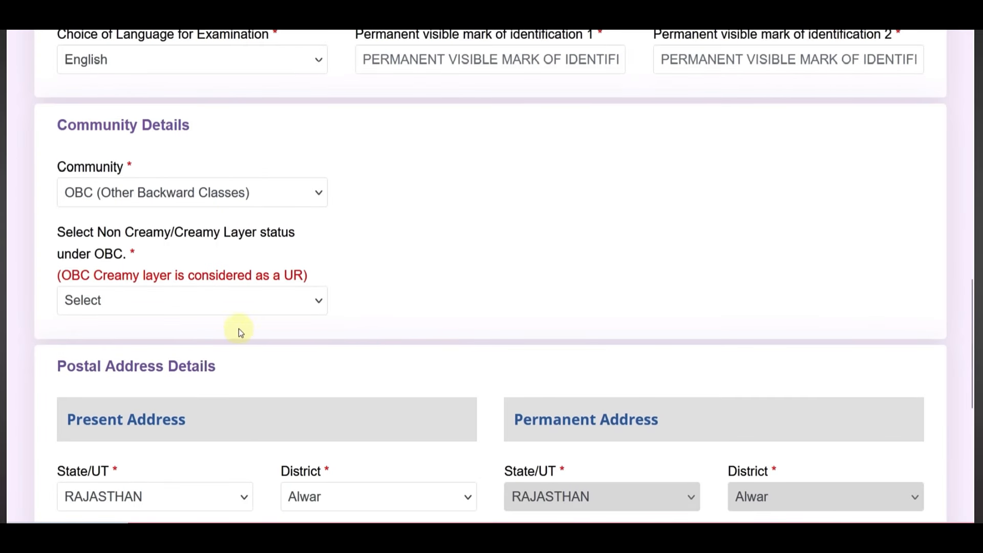
click(203, 303)
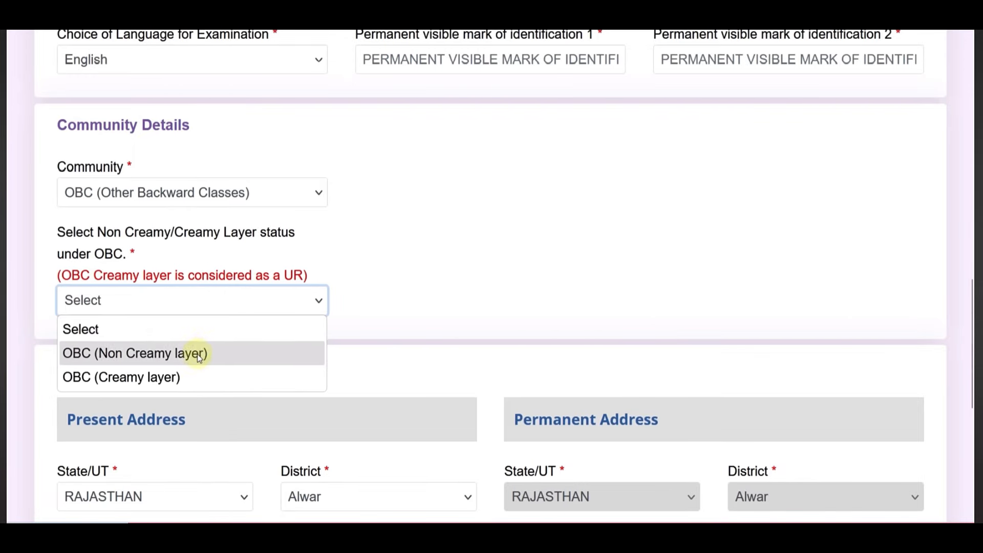
click(161, 353)
click(499, 368)
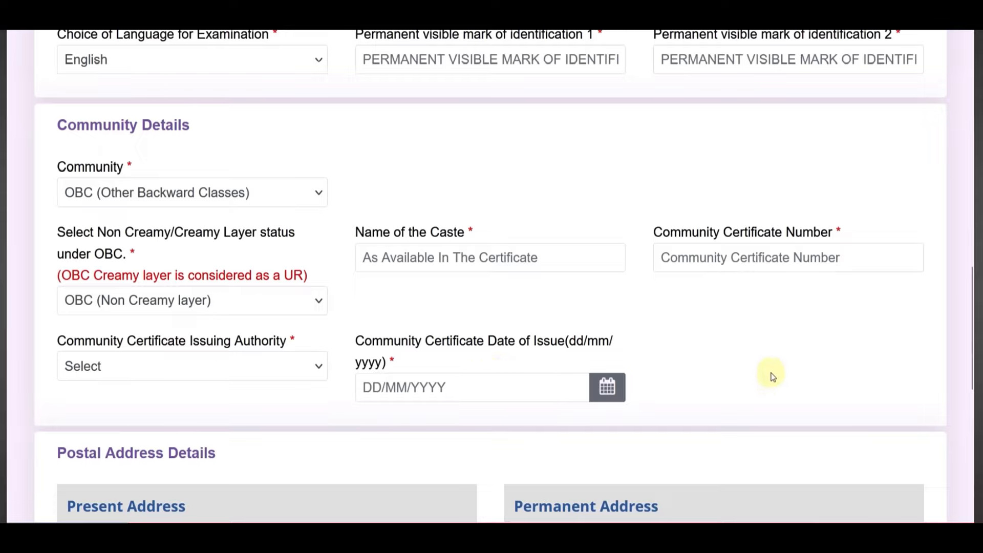
- Set the certificate issuing authority to Tehsildar and issuing state to RAJASTHAN
click(415, 257)
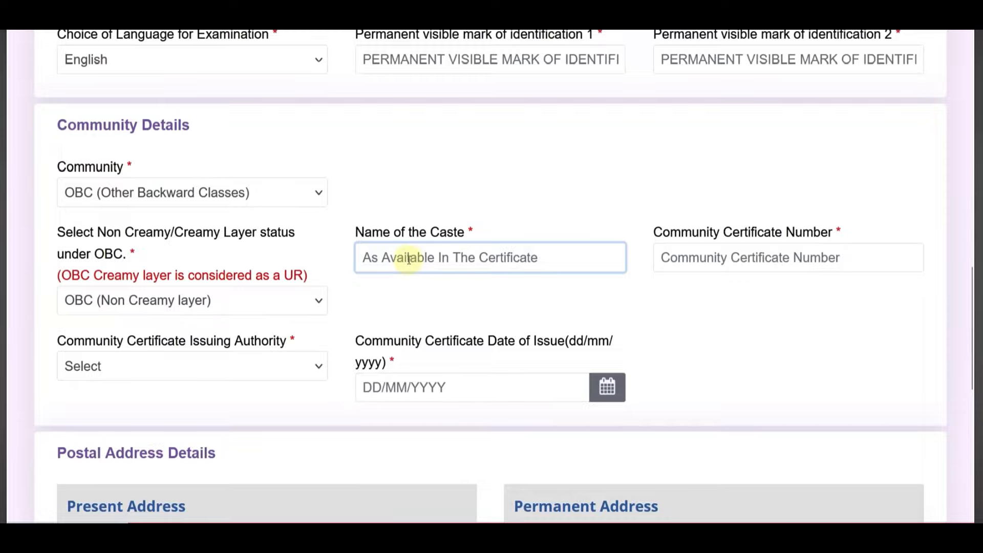
click(681, 257)
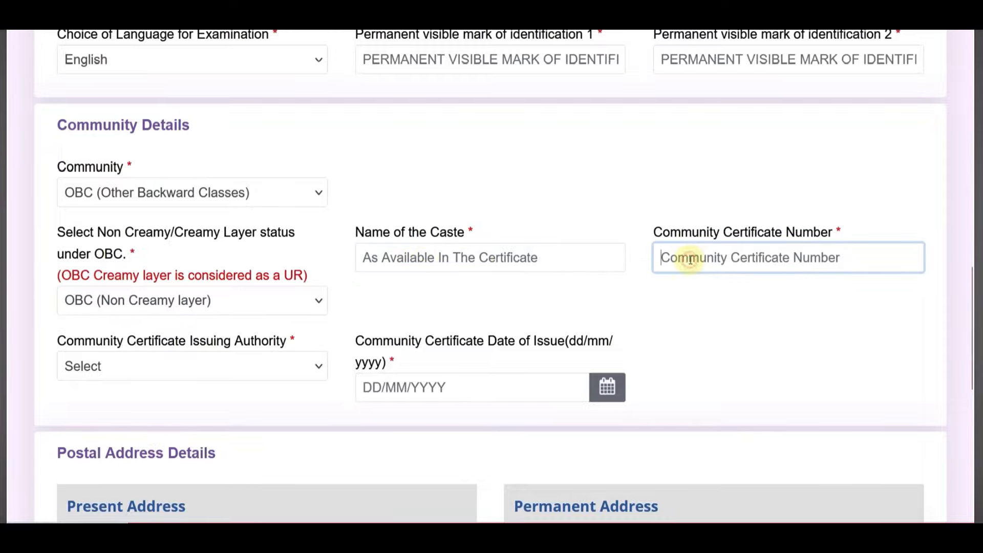
click(233, 371)
scroll(204, 118, down, 2)
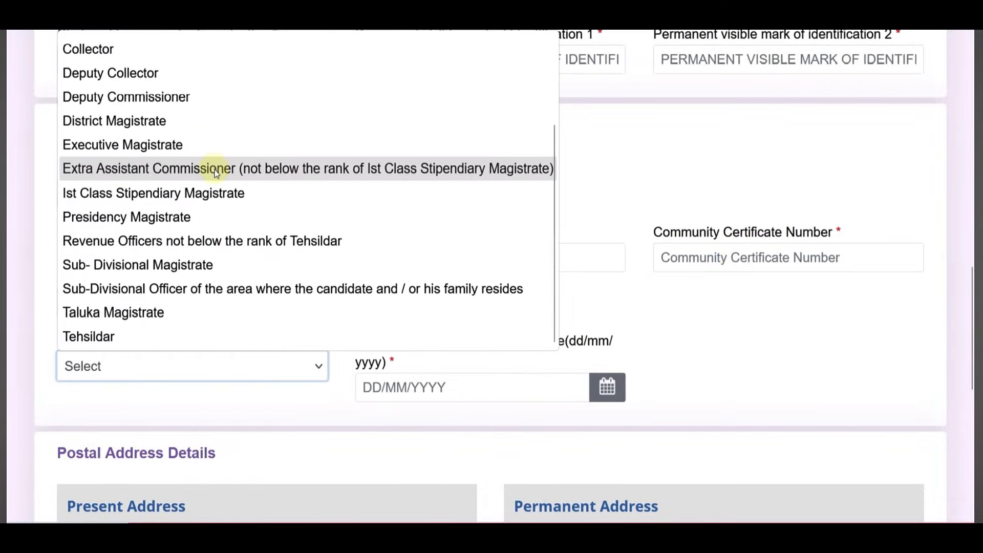
click(176, 338)
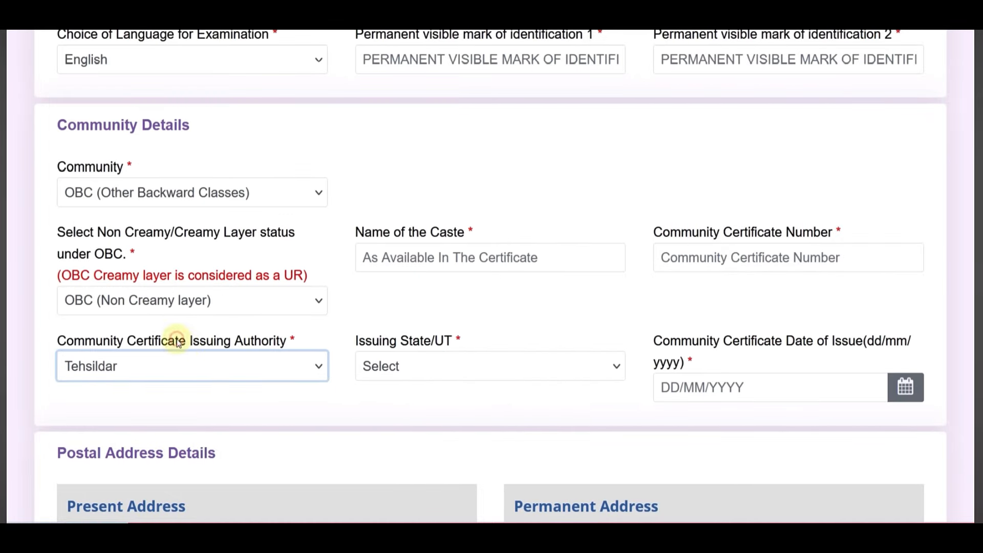
click(411, 367)
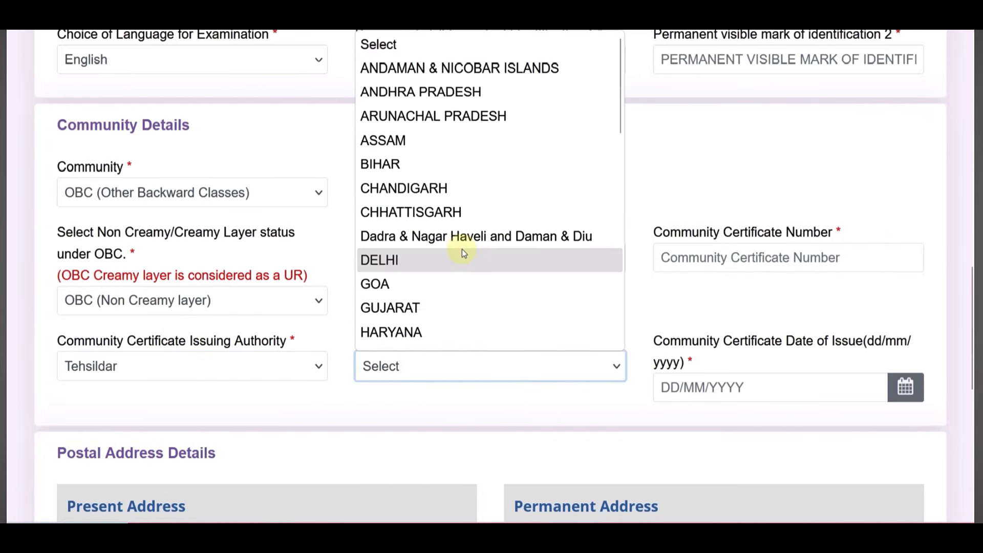
scroll(460, 252, down, 5)
click(422, 167)
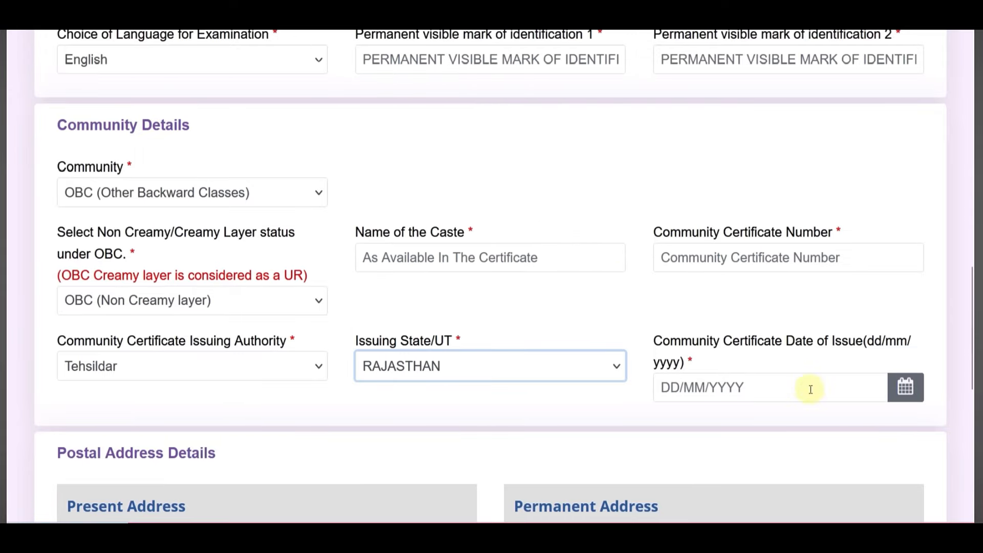
- Switch the Community to SC (Scheduled Caste)
click(910, 395)
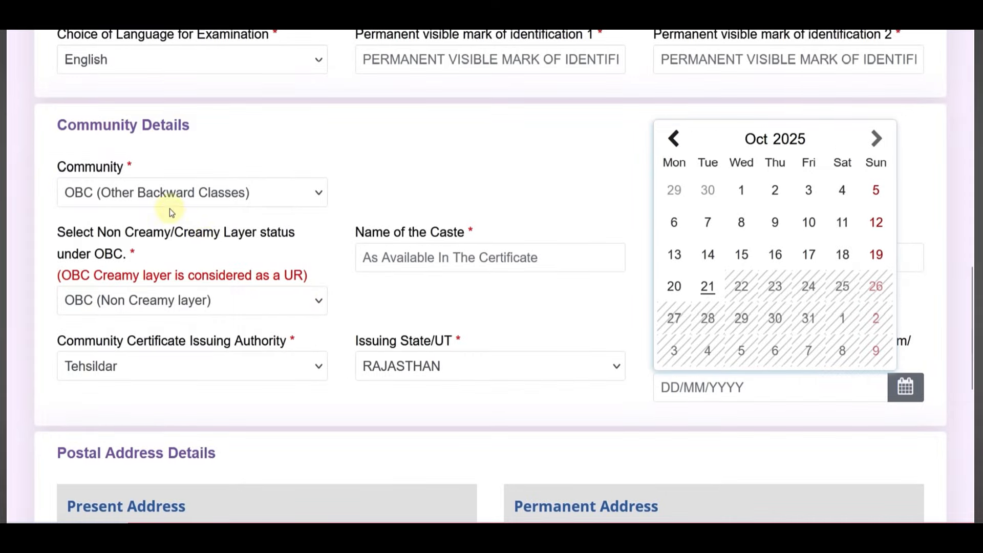
click(195, 194)
click(142, 268)
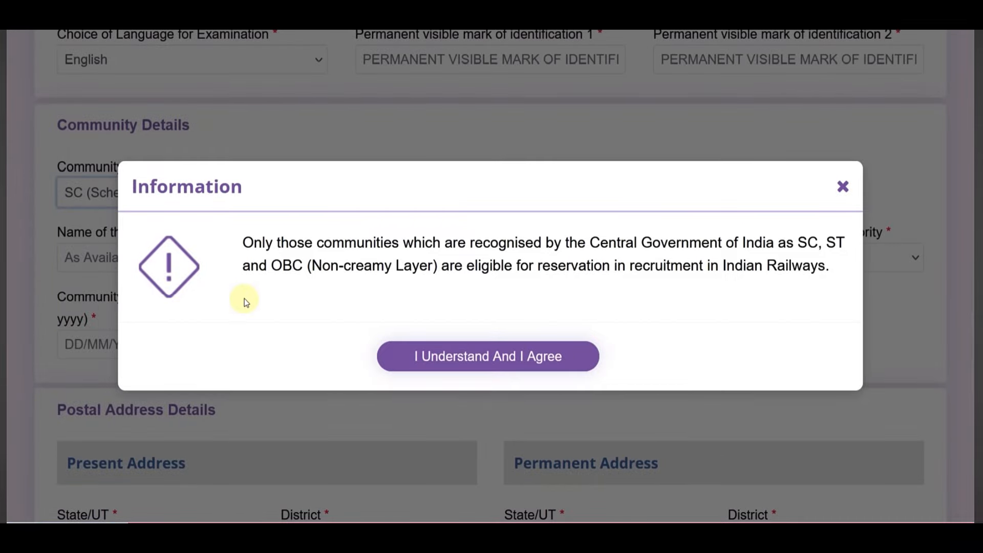
- Accept the notice and set issuing authority Taluka Magistrate with issuing state RAJASTHAN
click(527, 348)
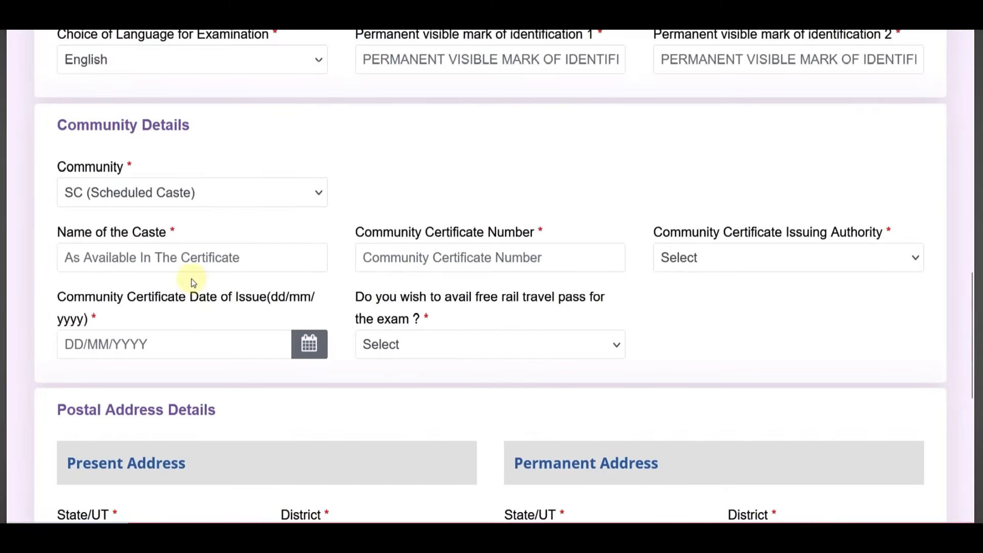
click(139, 257)
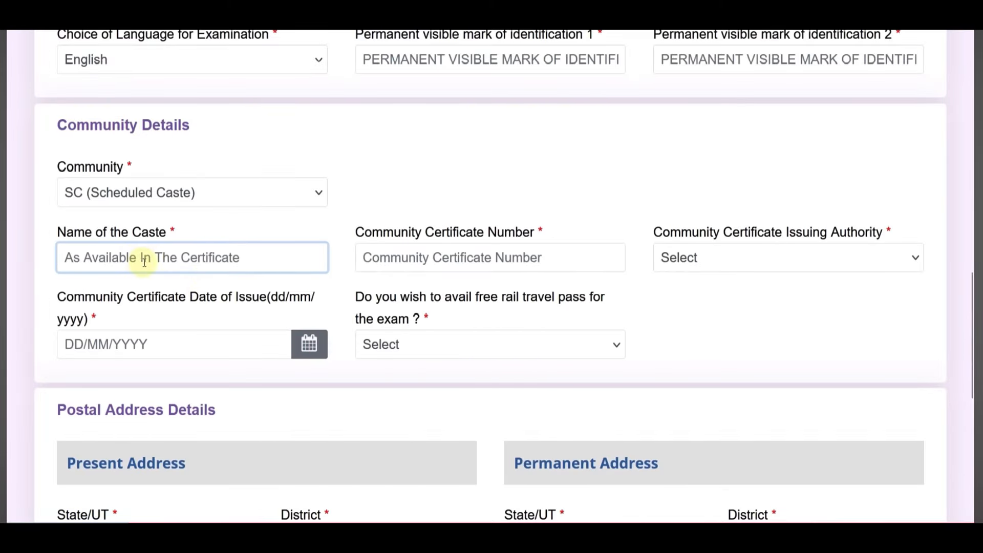
click(418, 258)
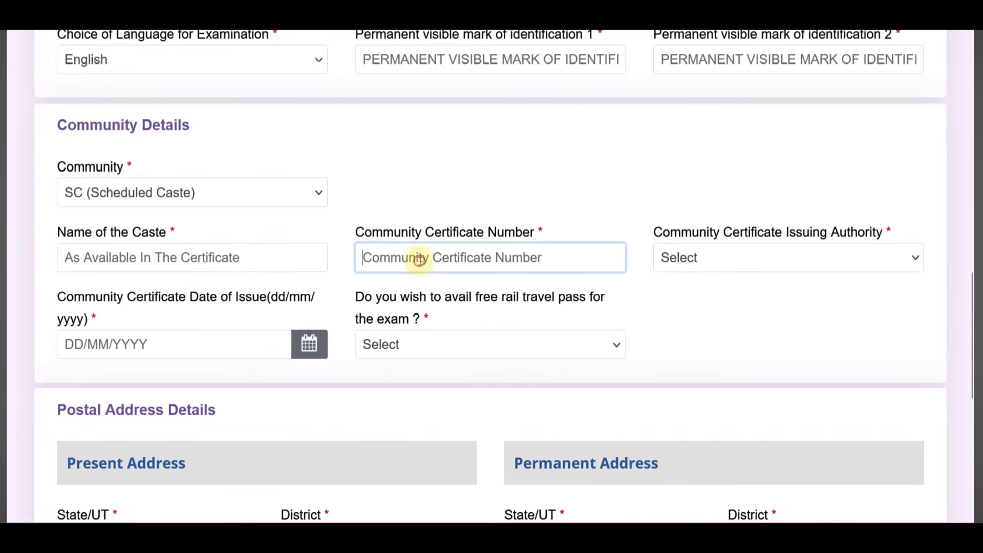
click(719, 271)
scroll(423, 408, down, 5)
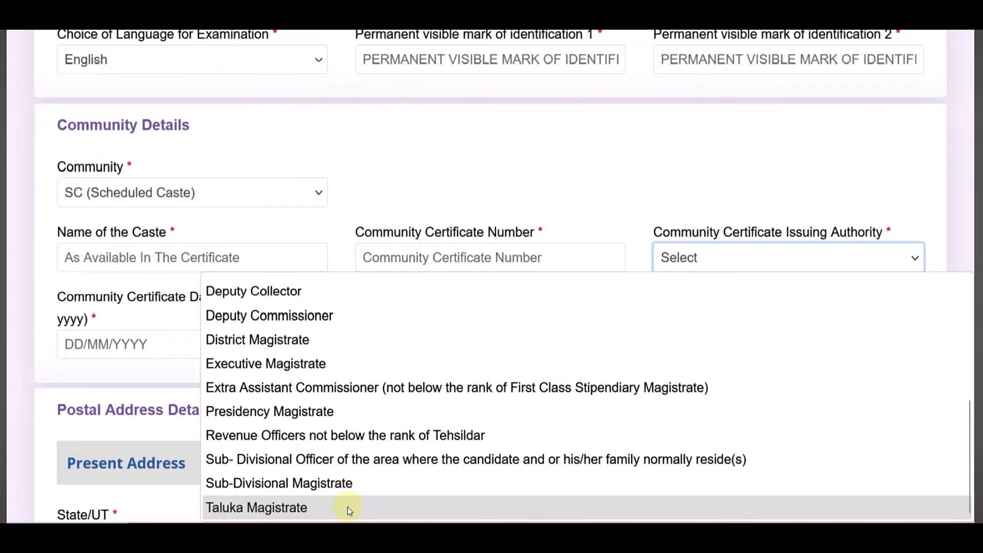
click(347, 508)
click(127, 329)
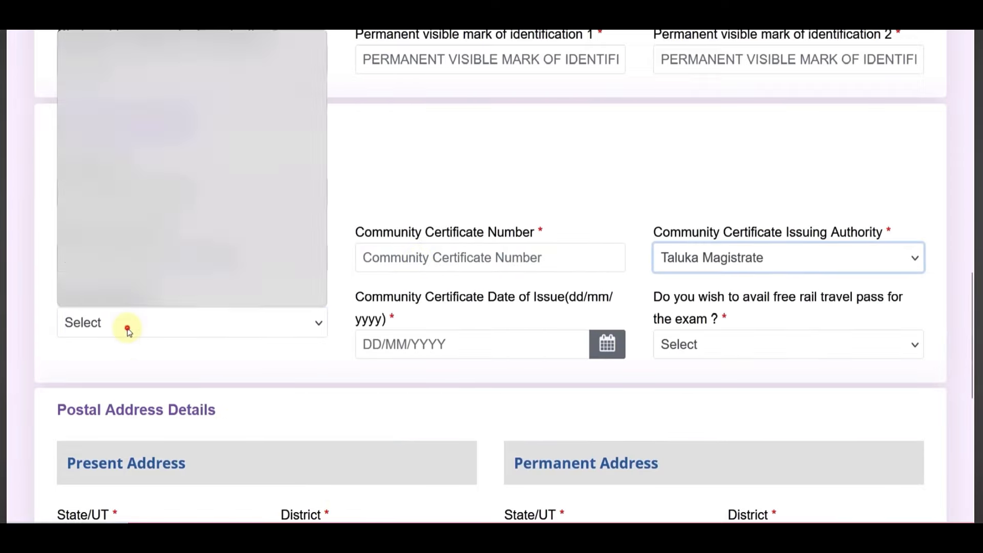
scroll(132, 235, down, 10)
click(123, 125)
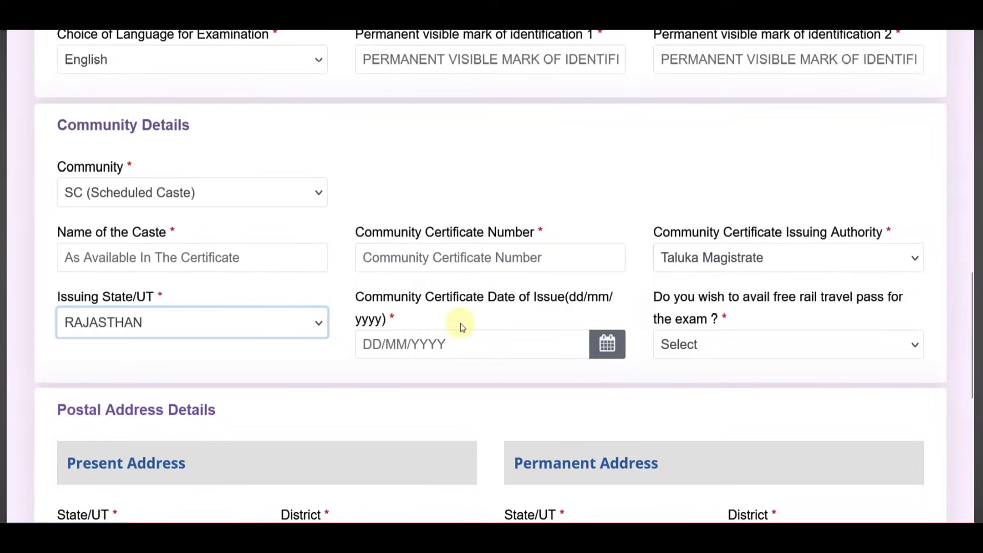
- Opt for the free rail travel pass by choosing Yes
click(612, 351)
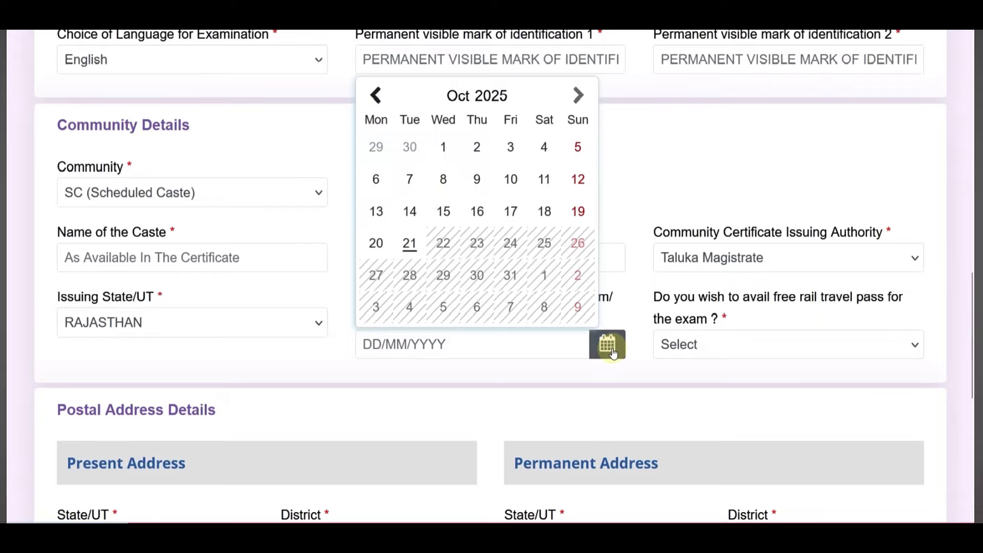
click(699, 116)
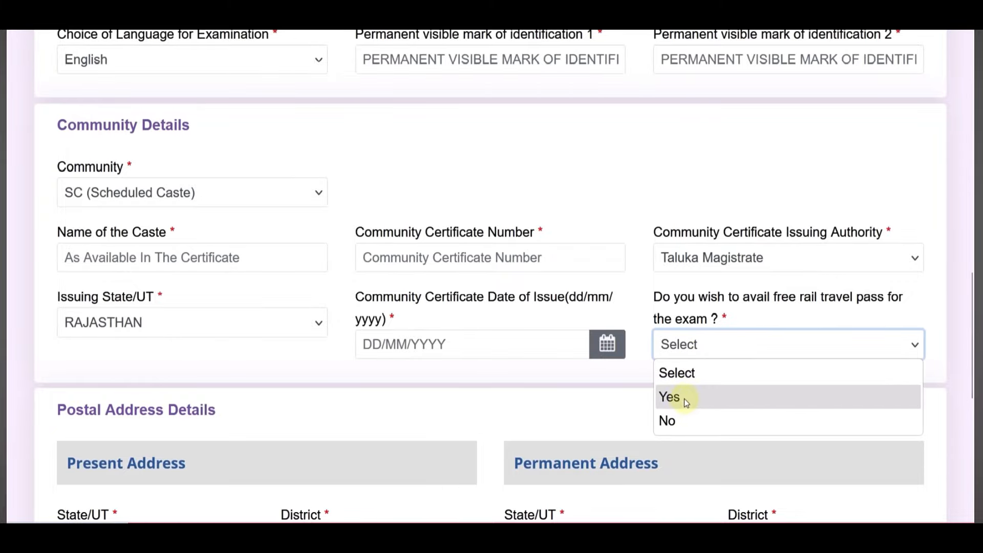
click(689, 397)
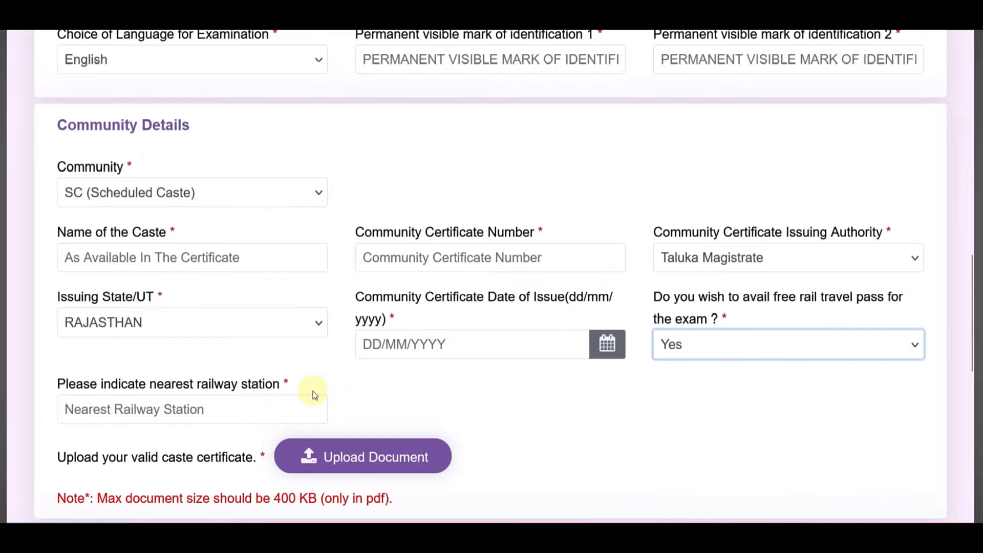
scroll(313, 394, down, 2)
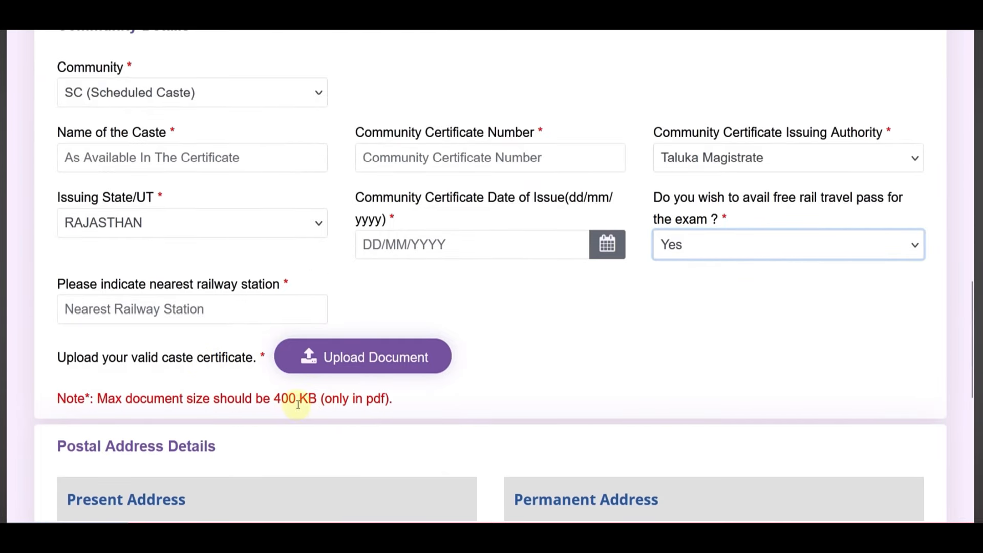
click(339, 368)
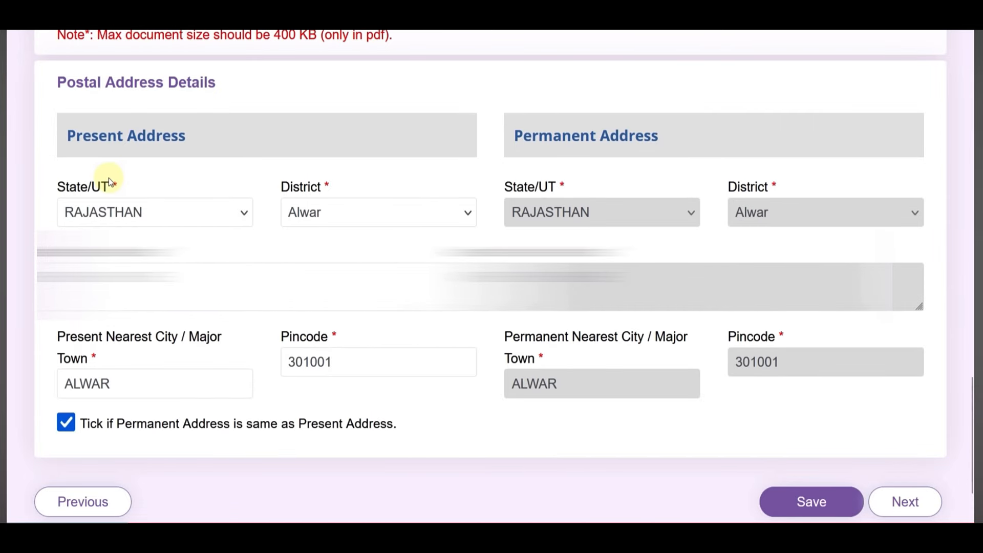
- Check the present address state and district (Alwar), then save the personal details
click(169, 210)
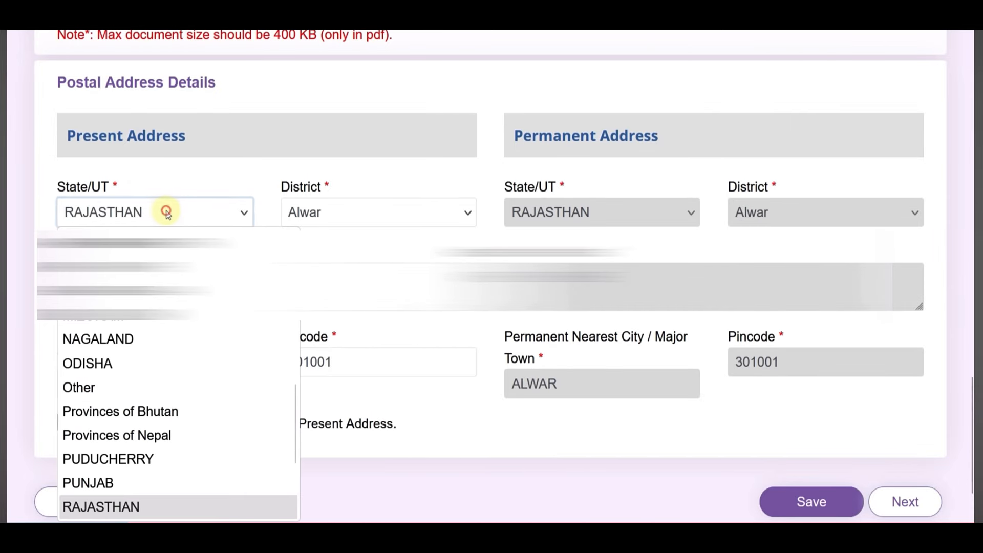
click(333, 219)
click(289, 175)
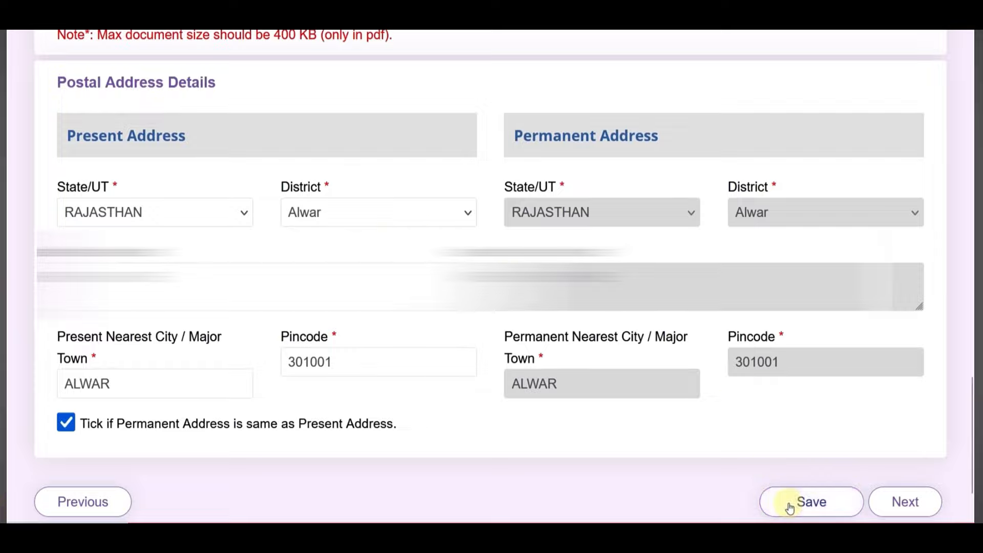
click(923, 507)
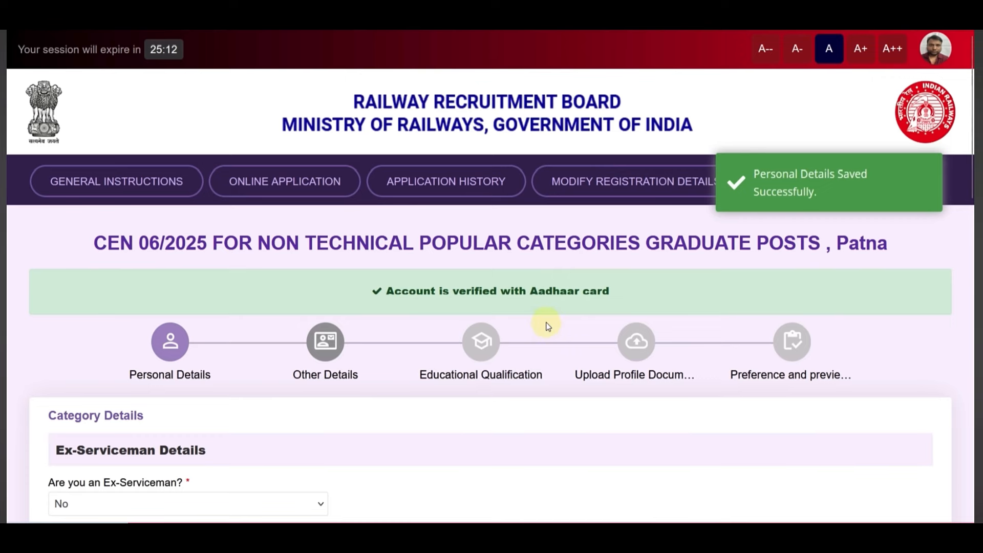
scroll(547, 326, down, 2)
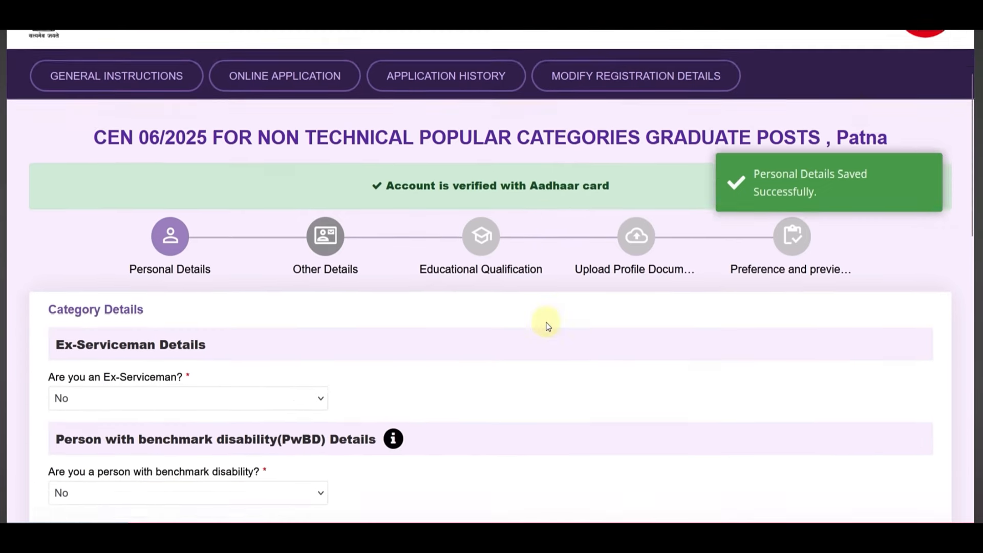
scroll(548, 326, down, 3)
scroll(546, 324, down, 2)
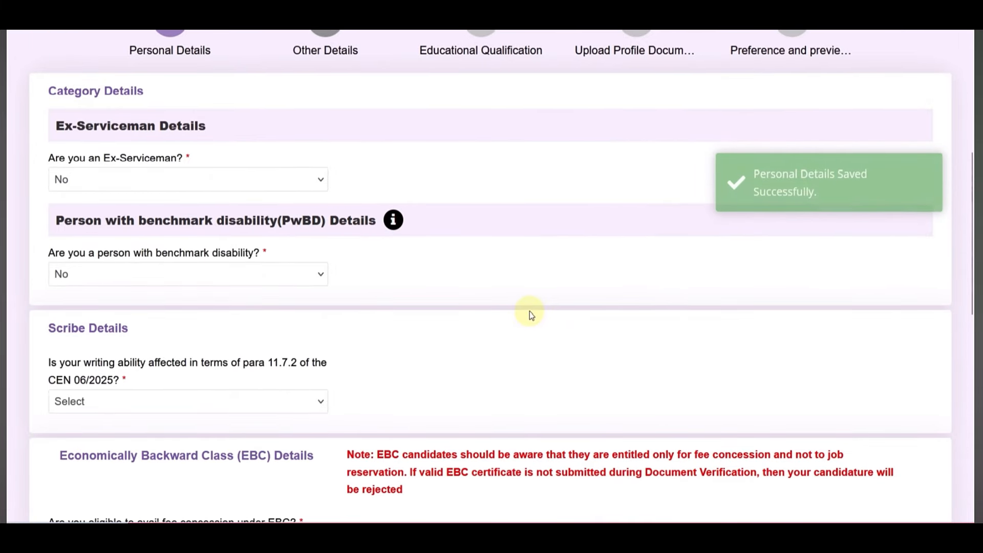
click(127, 183)
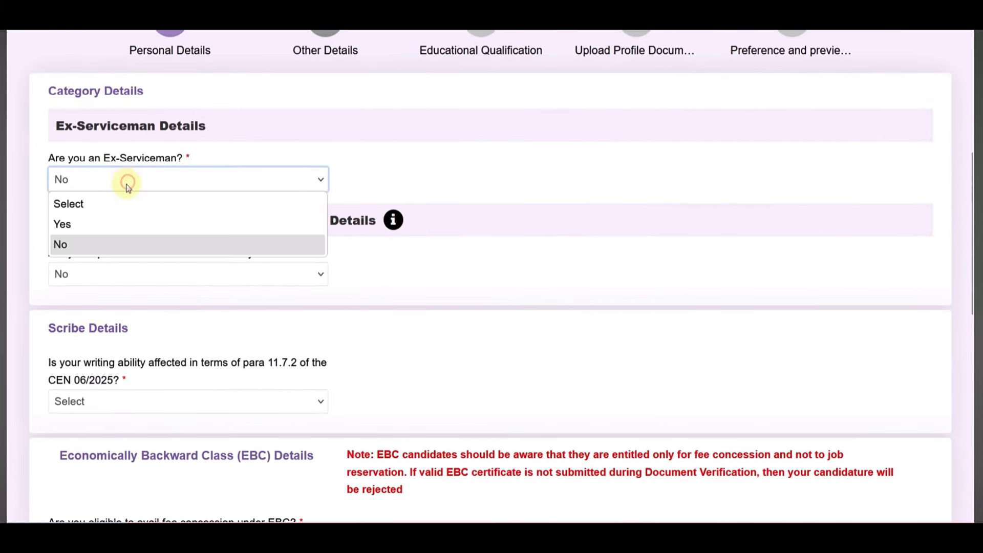
click(115, 227)
click(444, 181)
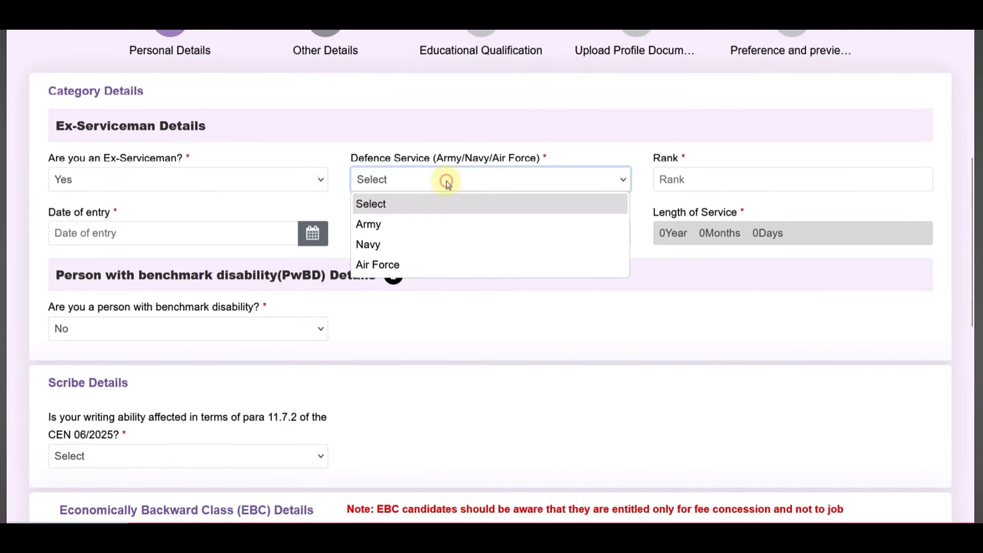
click(415, 228)
click(663, 184)
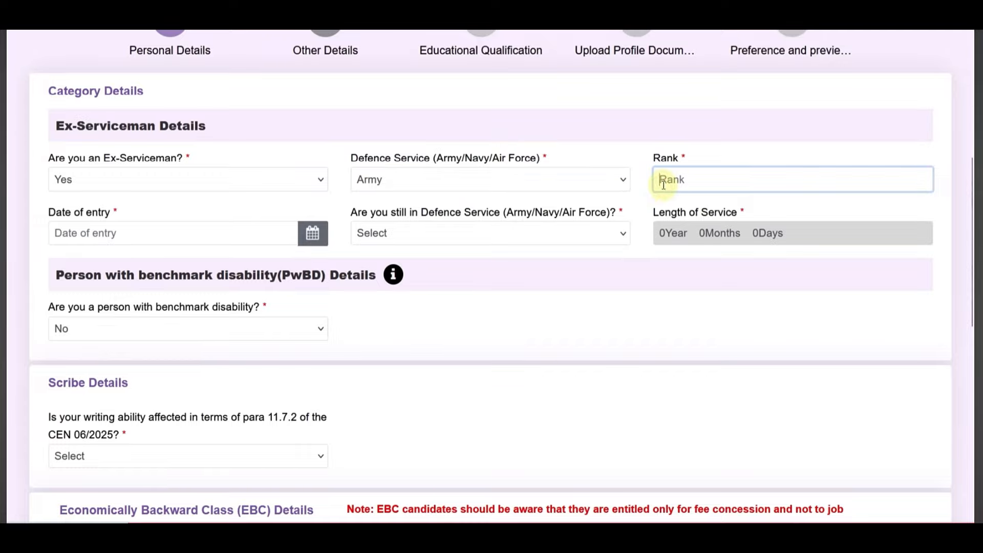
click(313, 234)
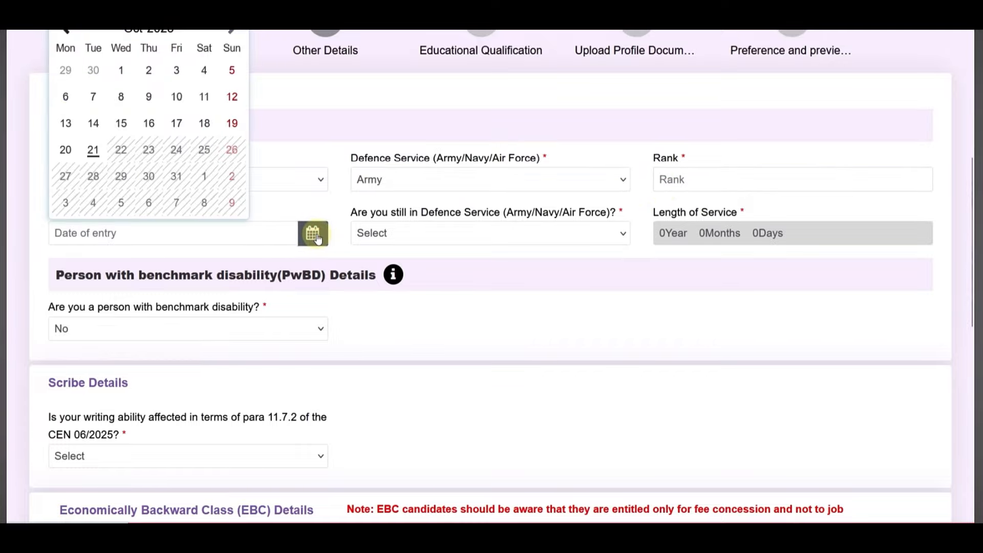
click(438, 253)
click(404, 237)
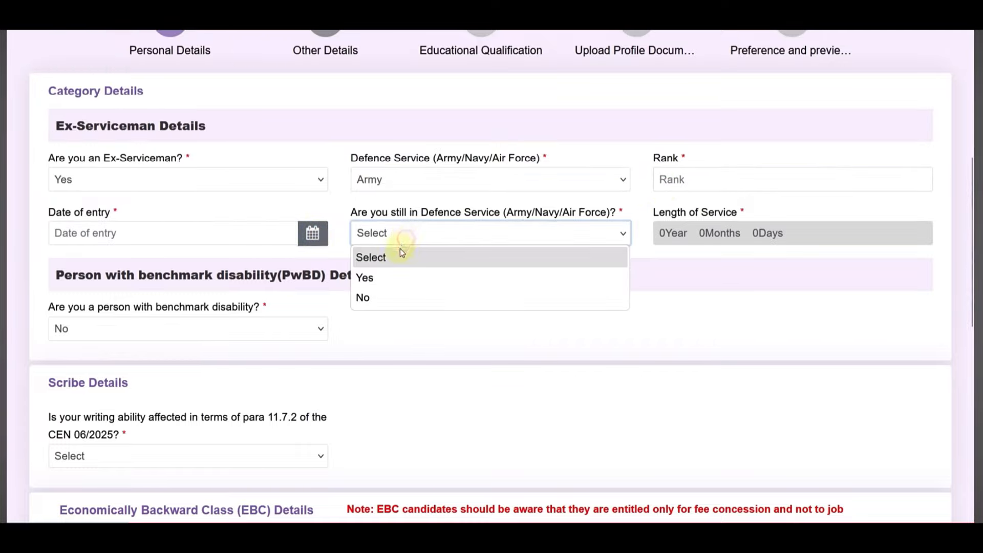
click(386, 296)
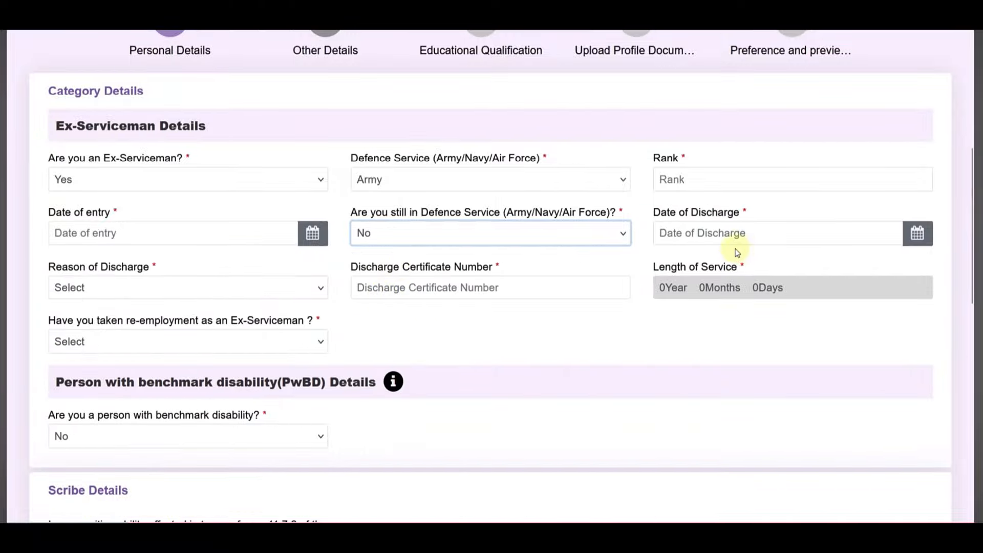
click(714, 237)
click(235, 291)
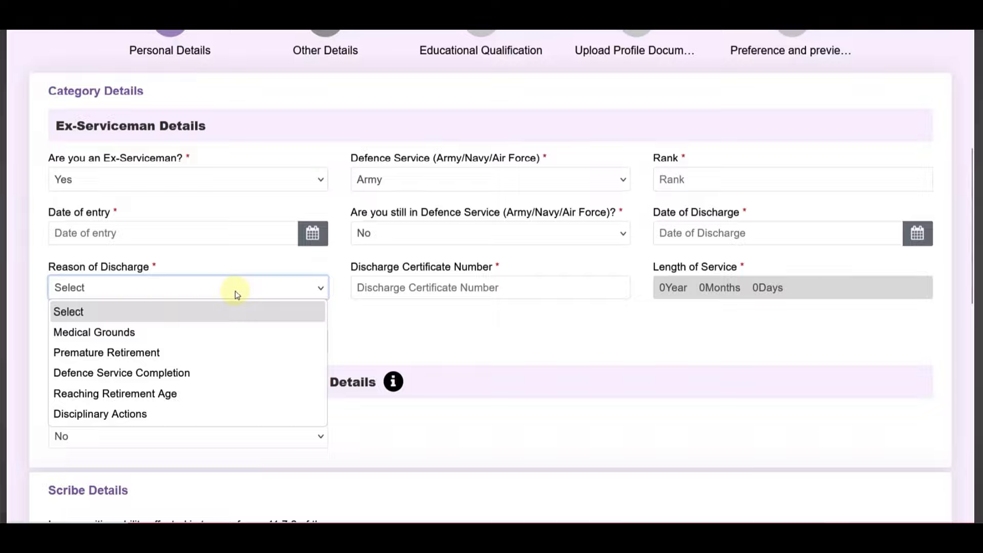
click(421, 289)
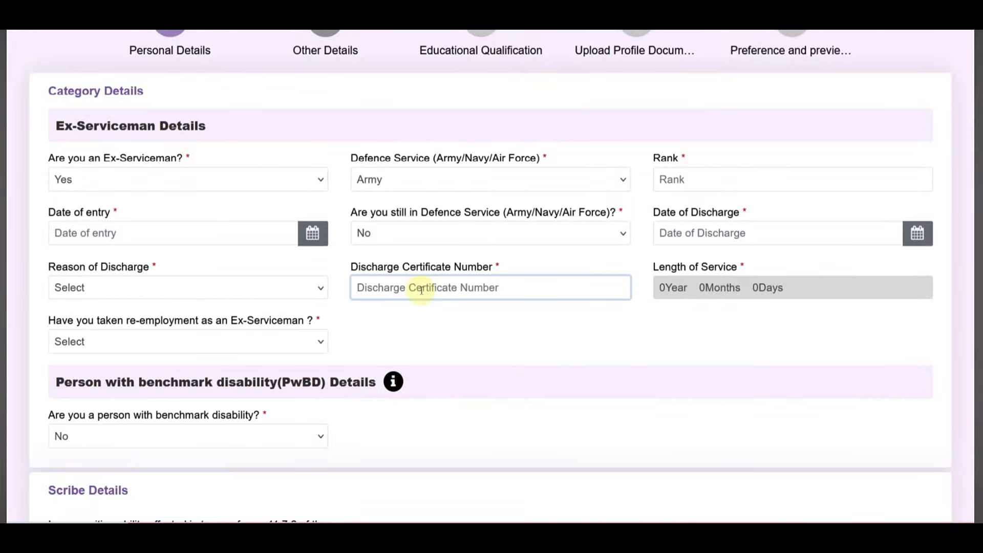
click(172, 342)
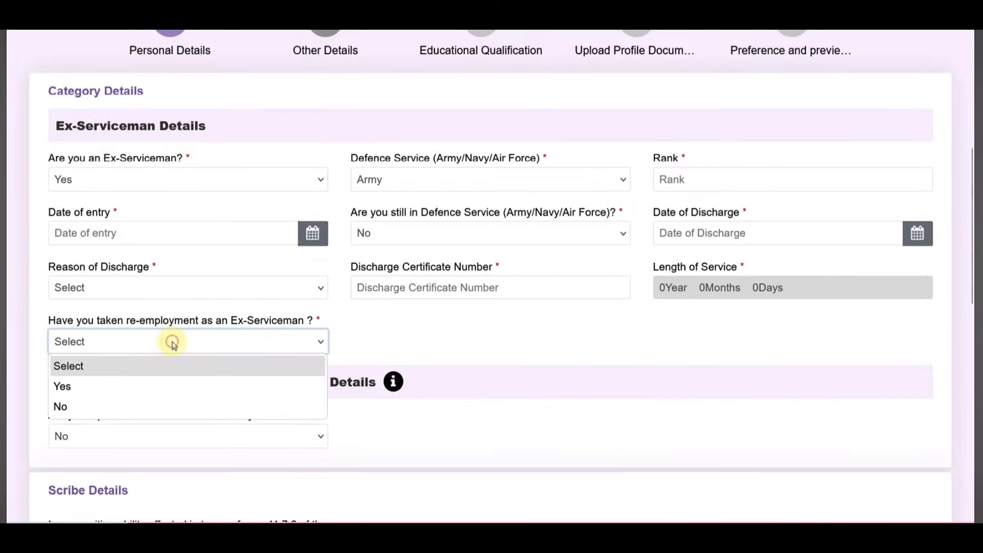
click(130, 383)
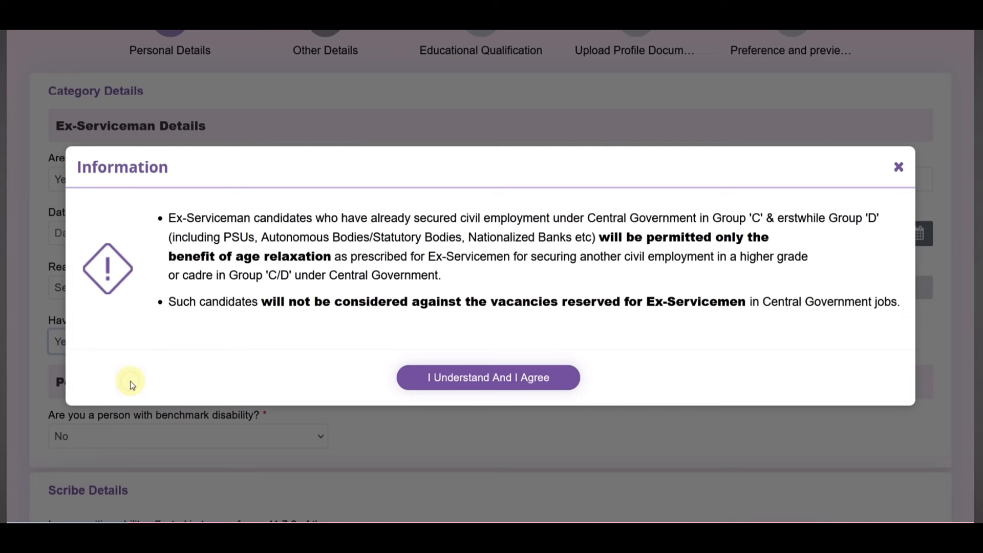
click(481, 379)
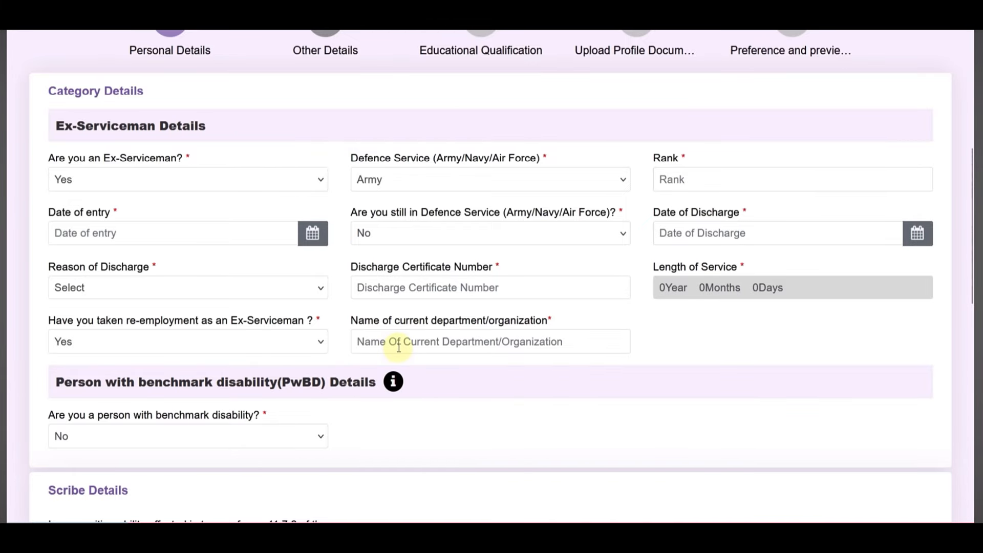
click(205, 349)
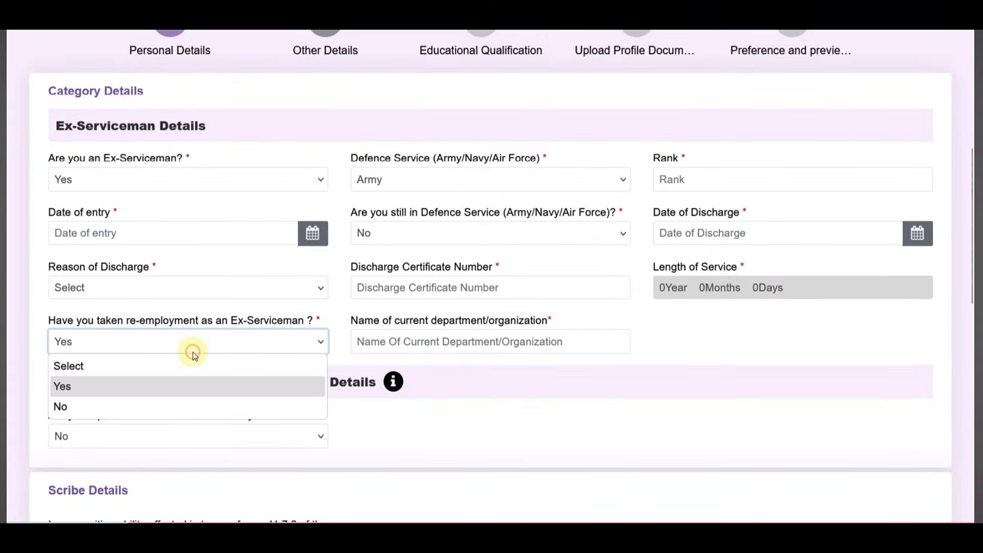
click(149, 401)
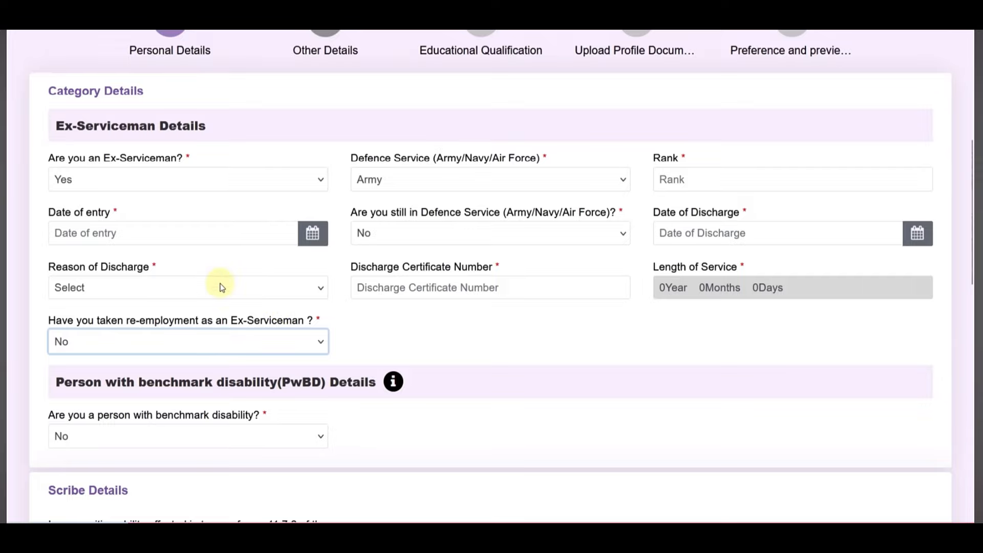
click(90, 178)
click(82, 242)
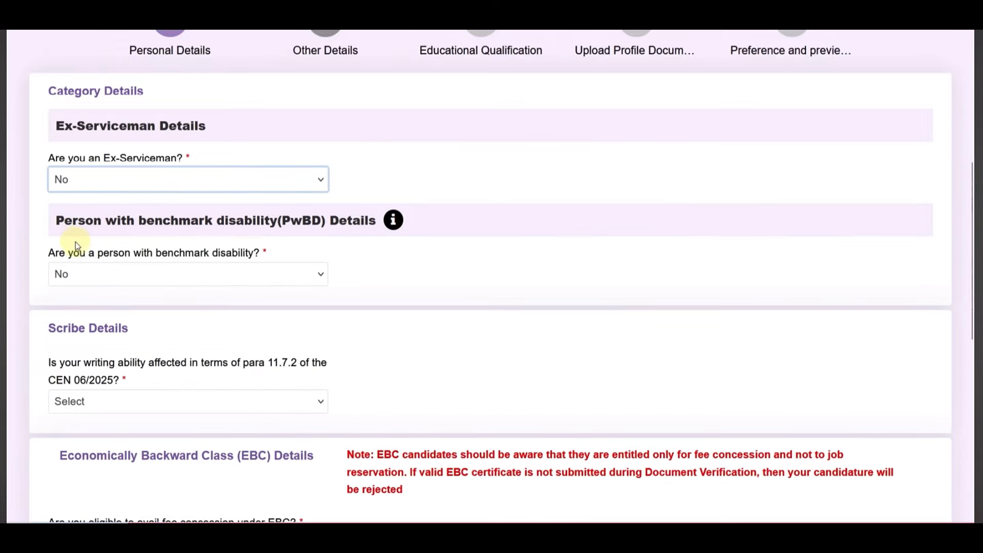
- Answer Yes to benchmark disability and pick Hearing Impairment as the category
click(110, 274)
click(101, 323)
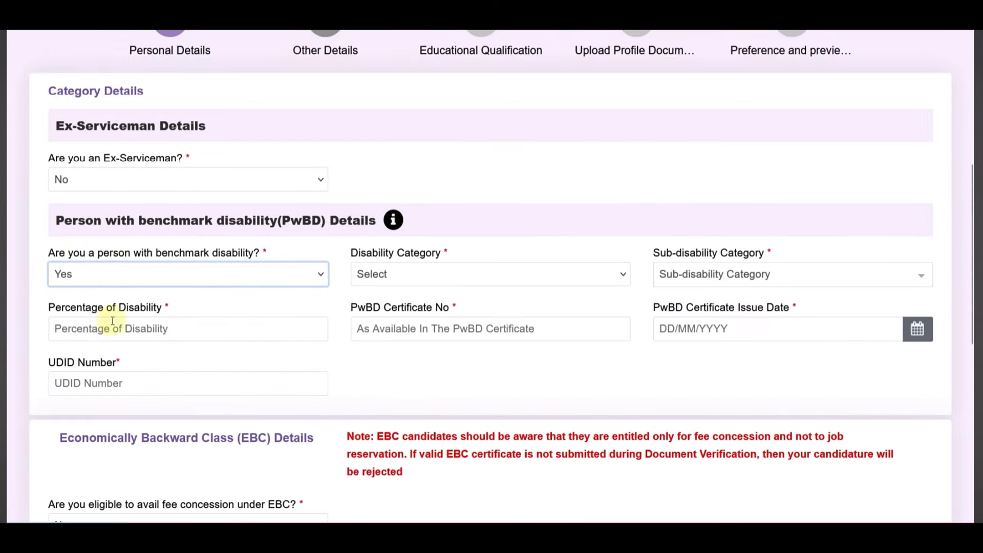
click(371, 276)
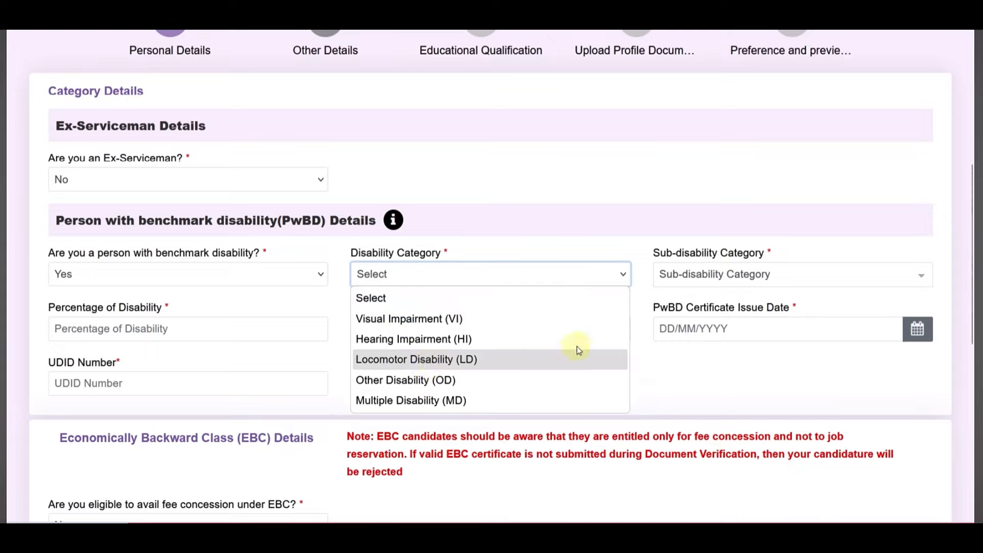
click(697, 277)
click(507, 276)
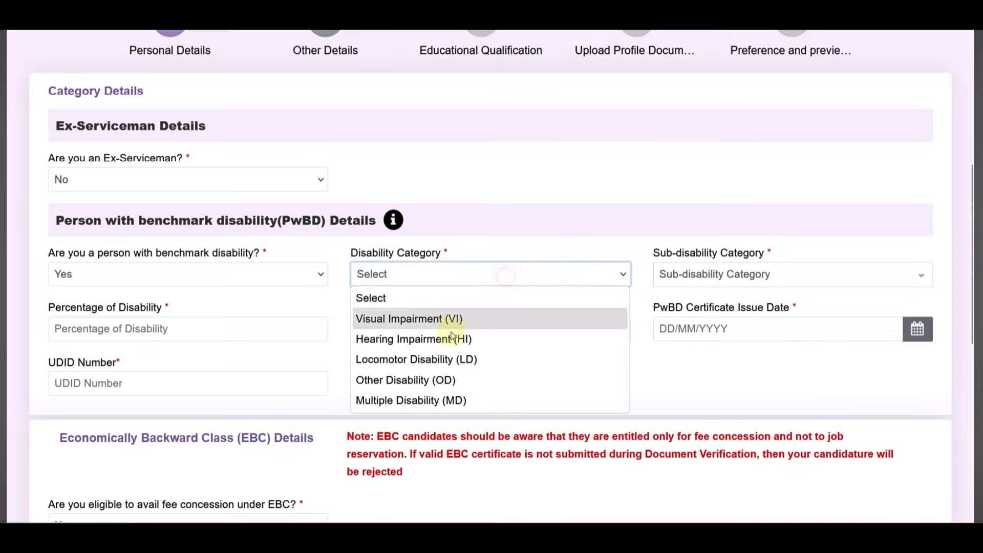
click(446, 339)
click(683, 275)
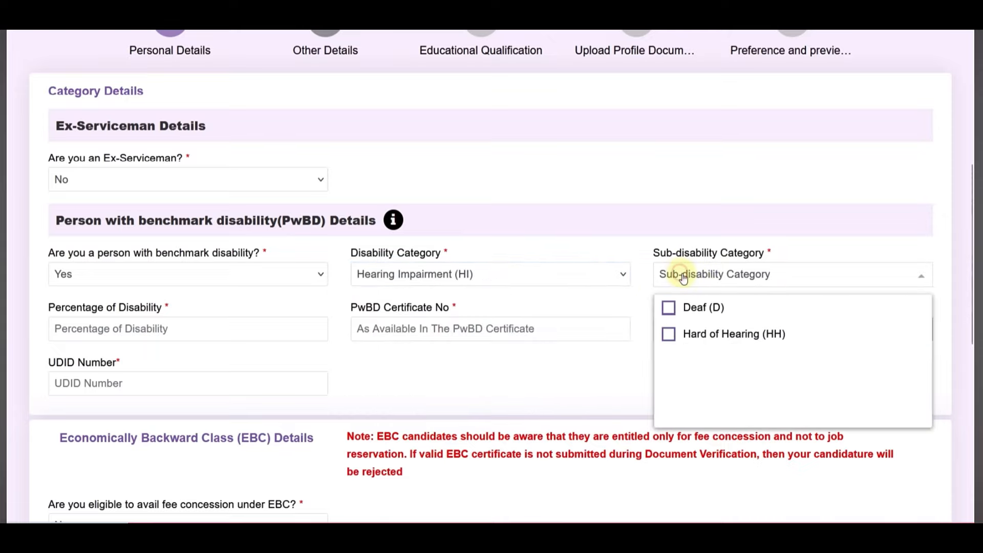
- Look over the percentage, certificate and date fields, then change the disability answer to No
click(224, 327)
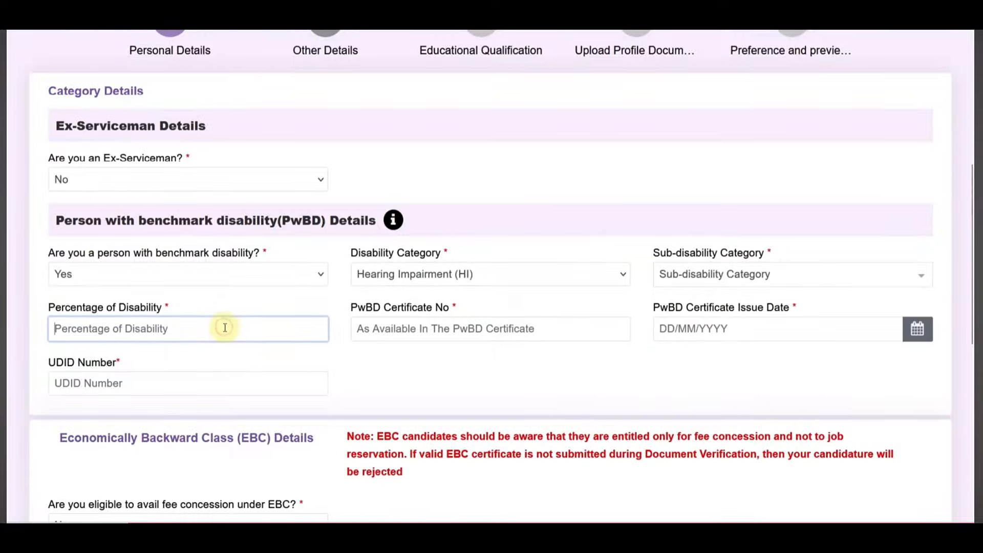
click(403, 332)
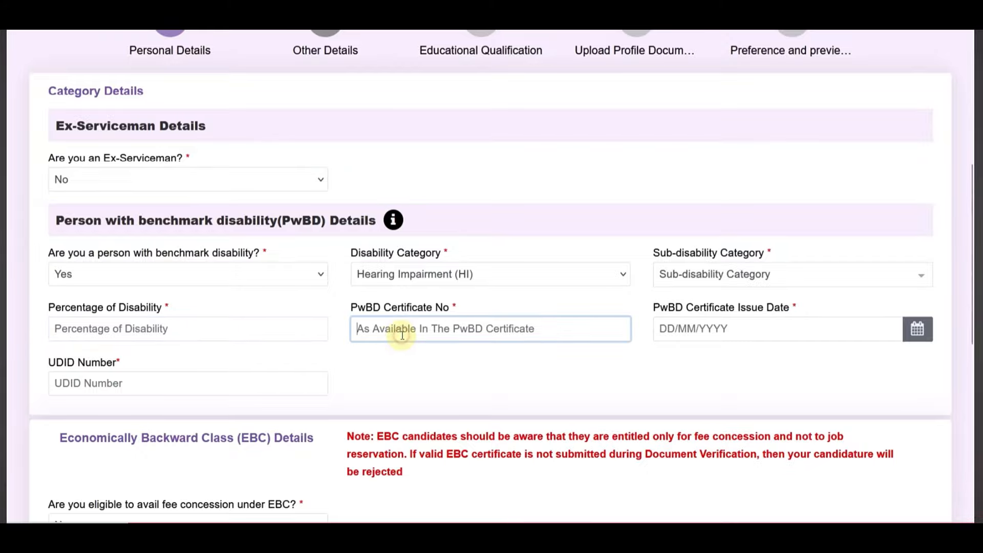
click(694, 335)
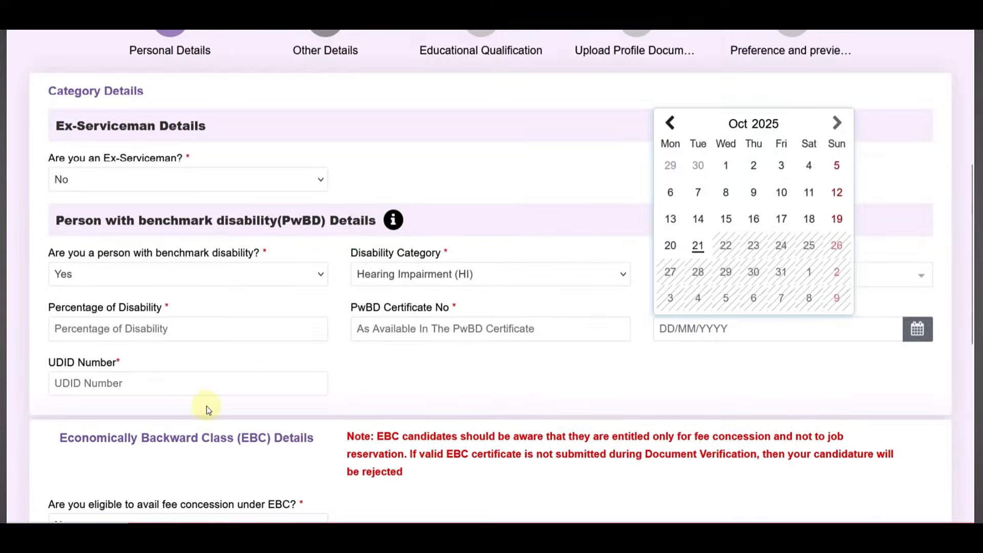
click(171, 395)
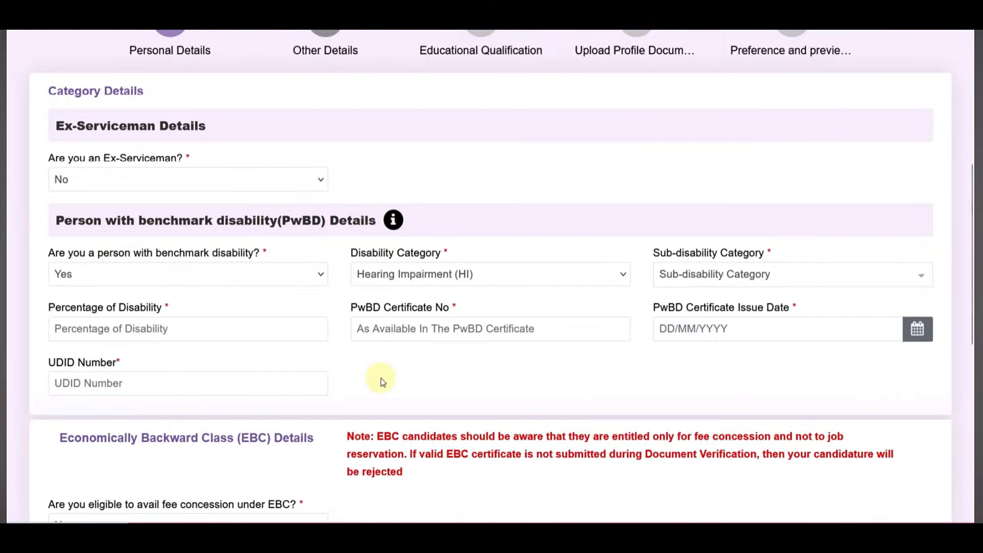
click(137, 279)
click(121, 339)
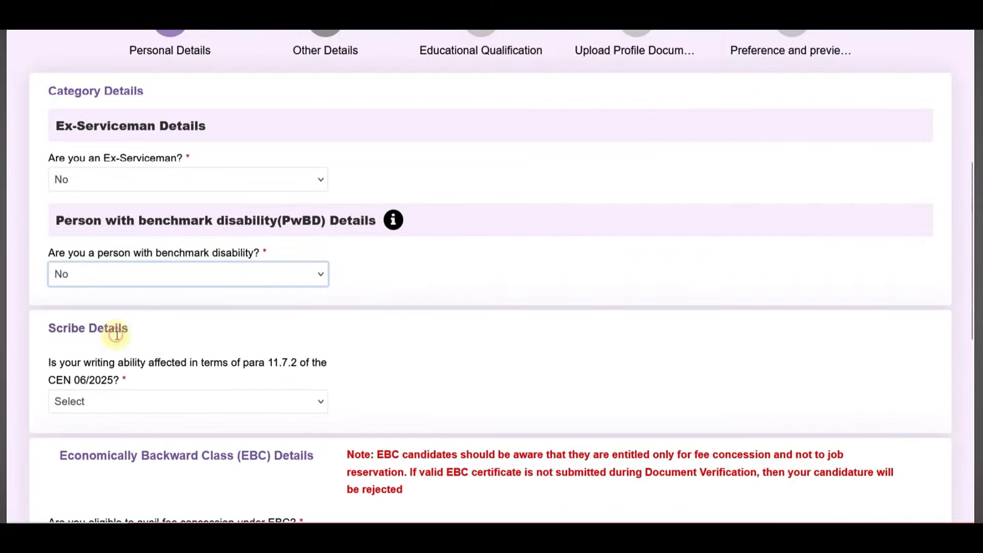
- Answer No to the scribe question
click(114, 401)
click(99, 464)
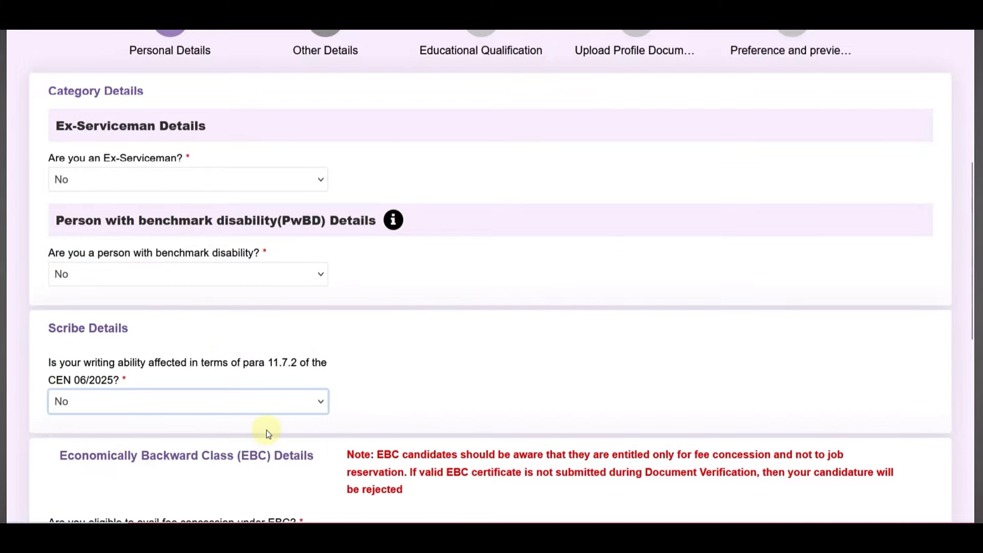
scroll(419, 398, down, 3)
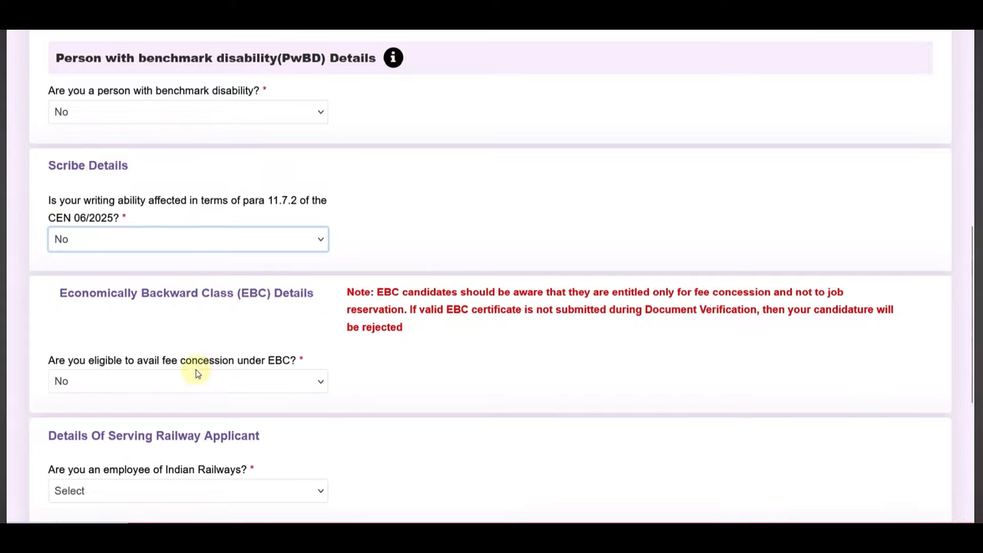
- Claim the EBC fee concession with Yes, acknowledge its notice, and check the document lists
click(210, 376)
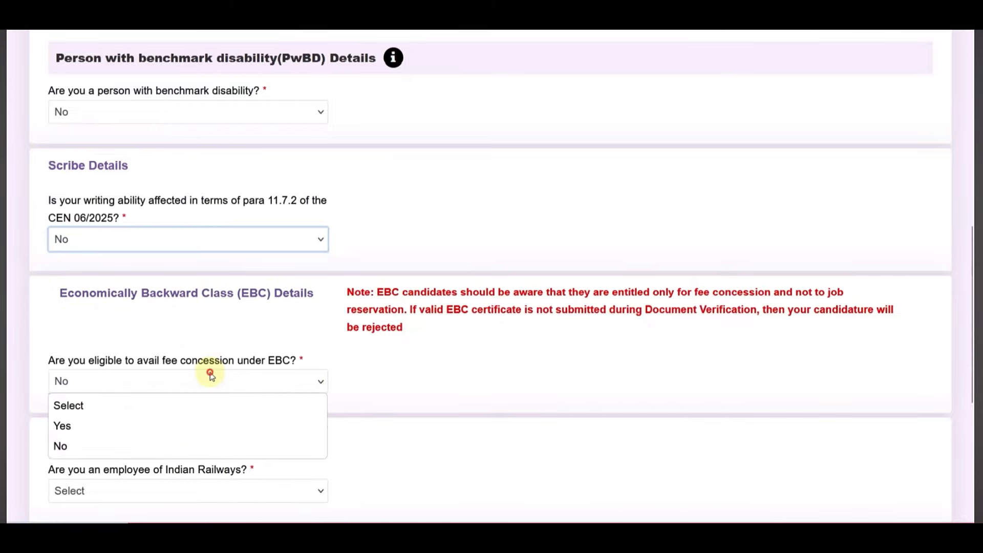
click(177, 426)
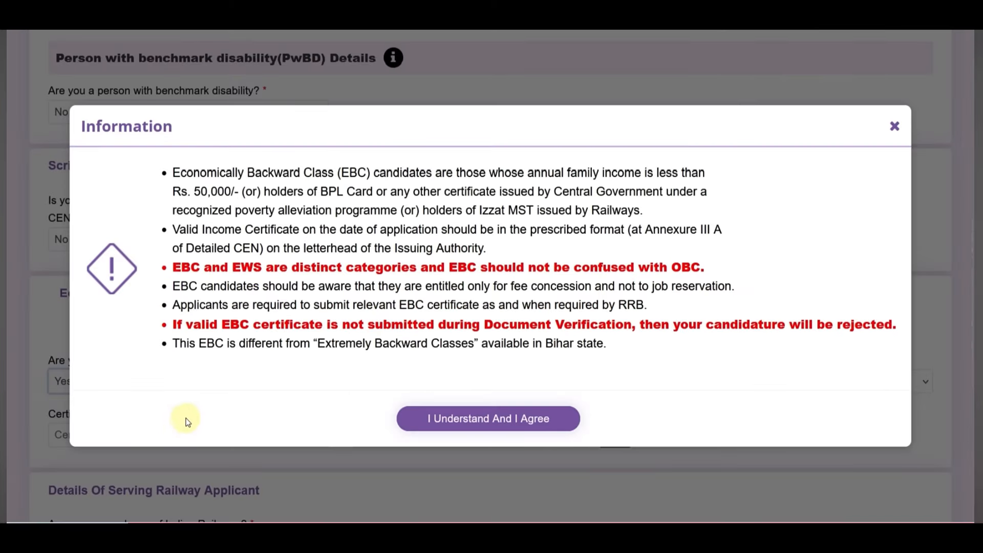
click(478, 418)
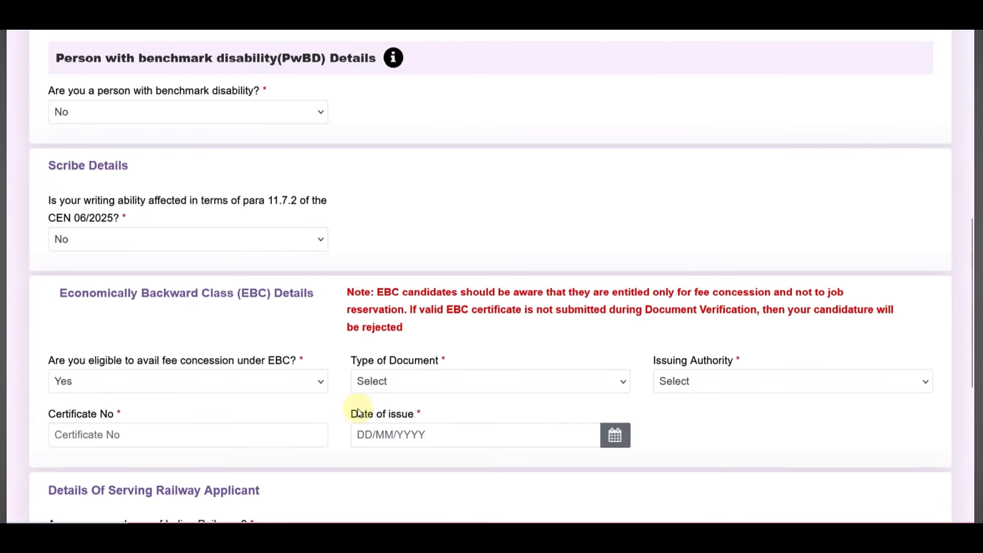
click(360, 381)
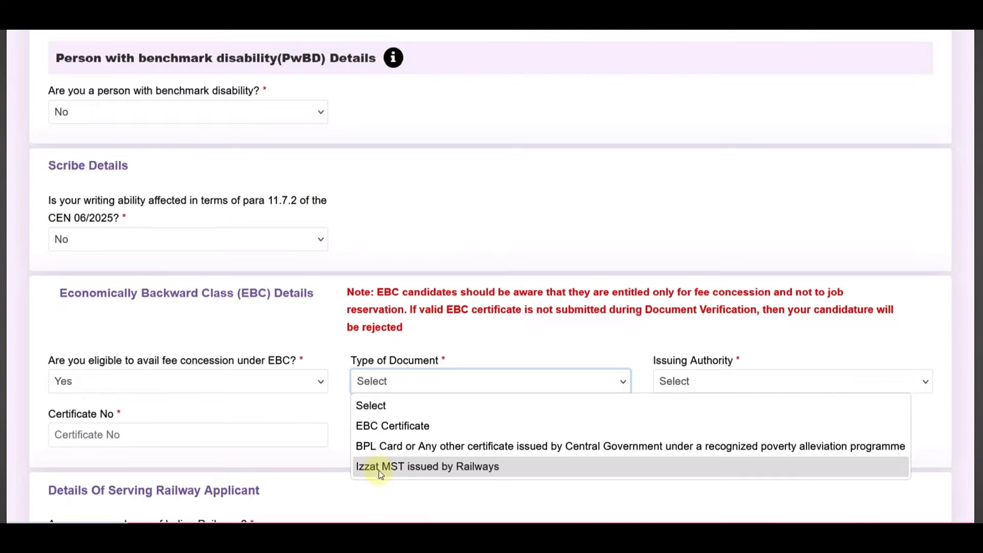
click(479, 405)
click(711, 391)
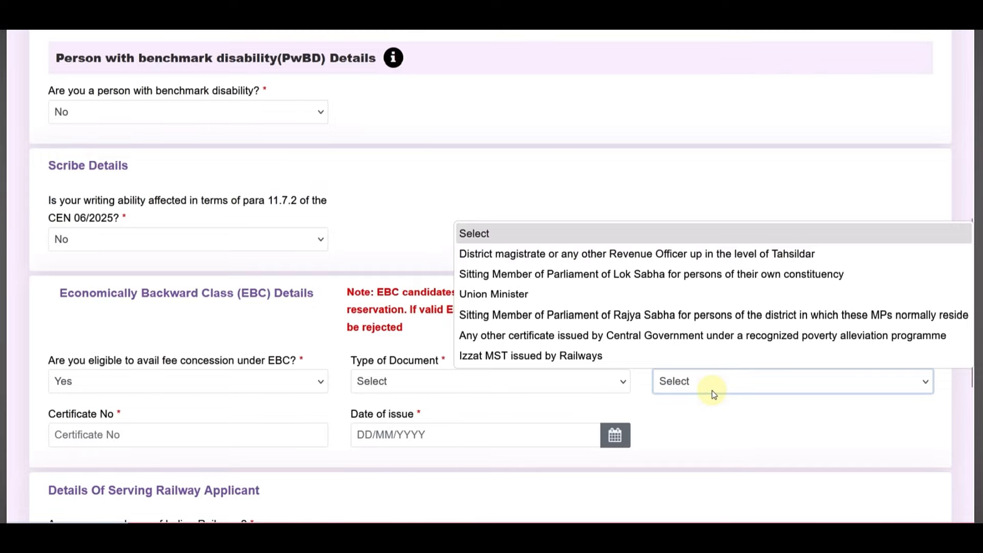
click(325, 455)
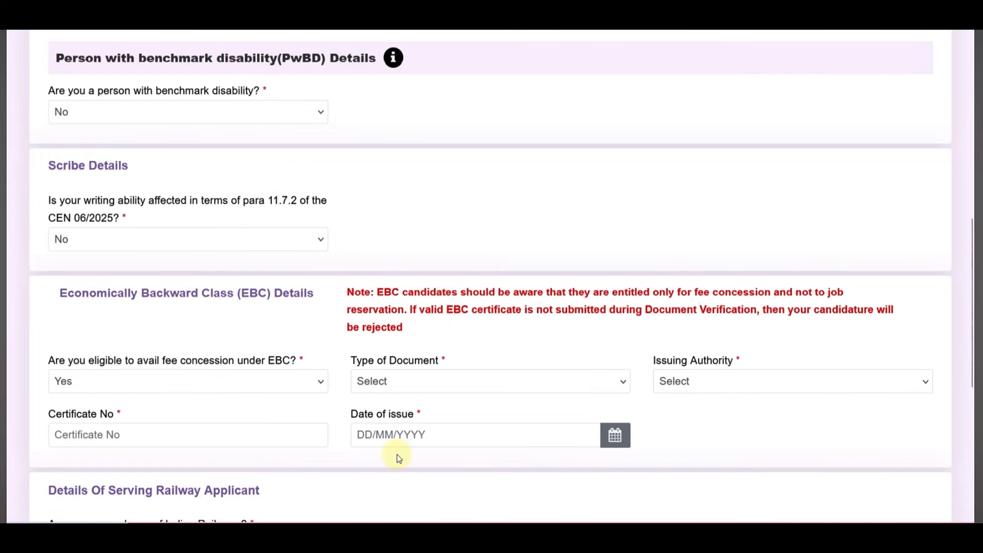
click(123, 387)
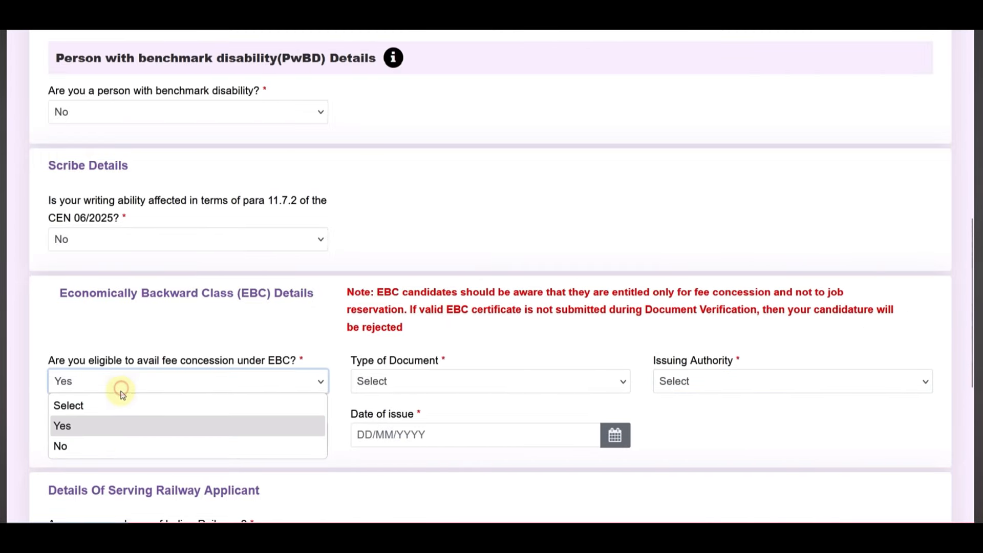
- Set EBC concession to No and try Yes for the Indian Railways employee question
click(112, 446)
click(205, 491)
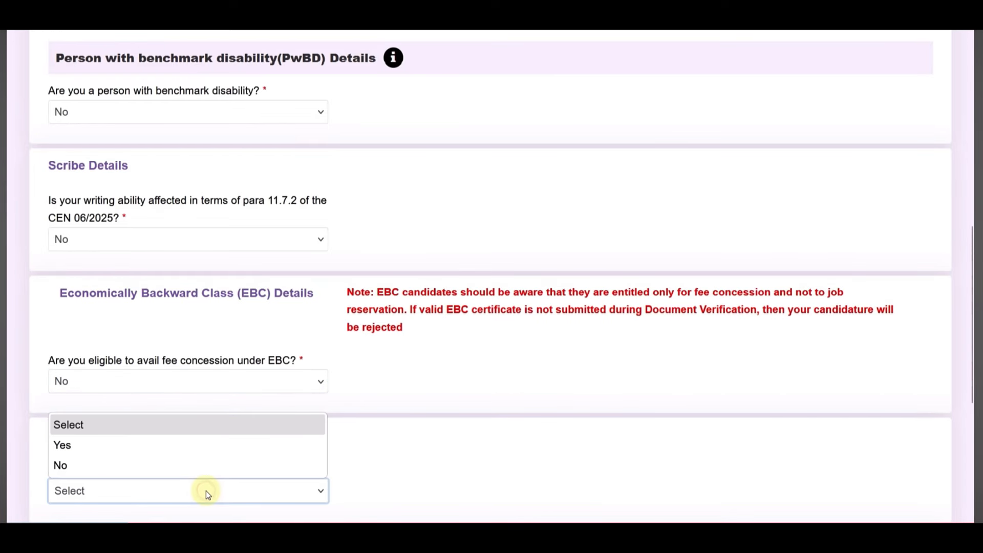
click(127, 445)
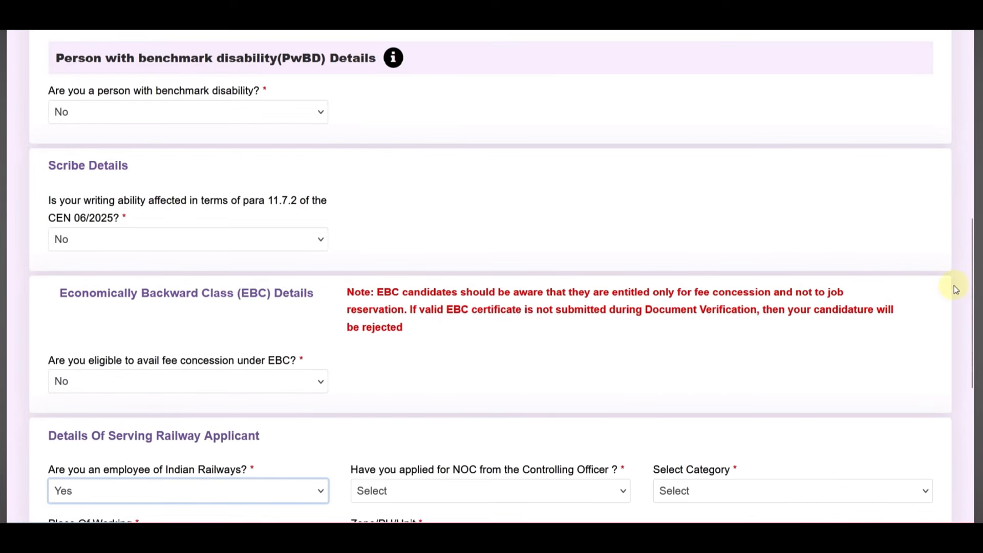
drag(967, 223, 968, 271)
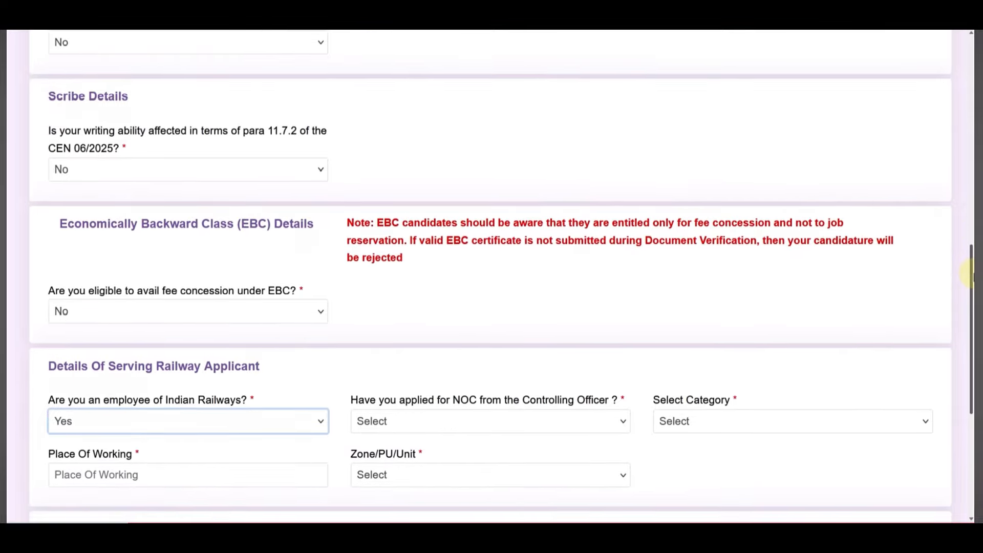
click(533, 423)
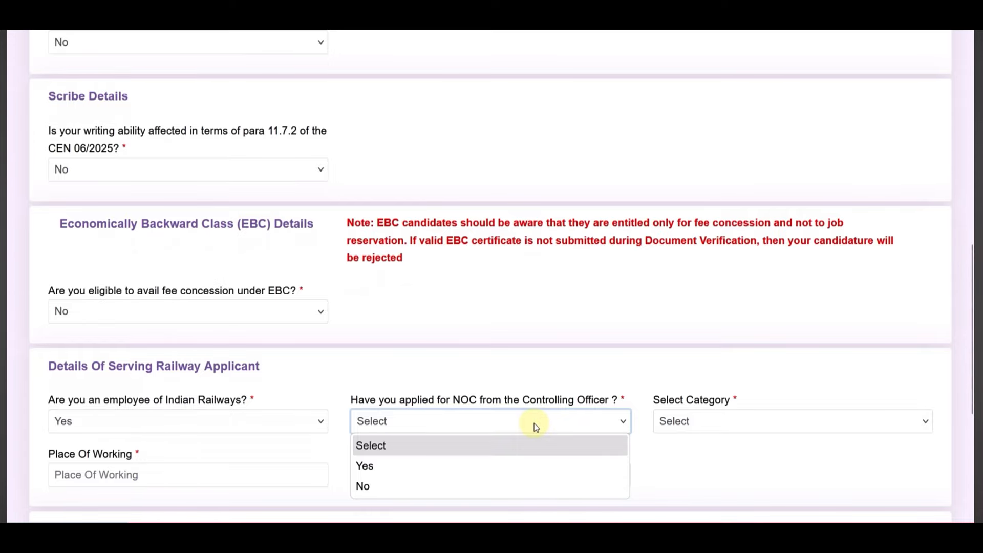
click(686, 428)
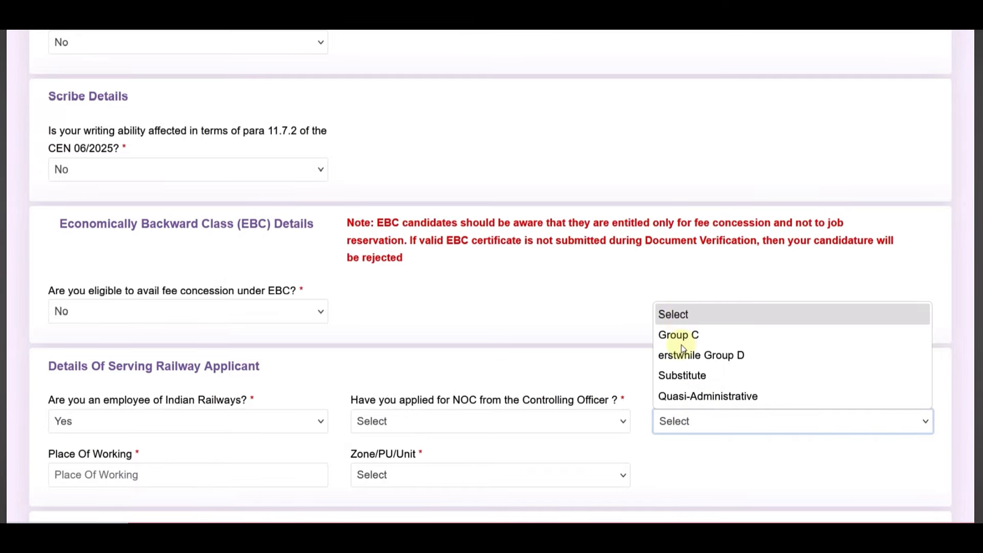
click(204, 473)
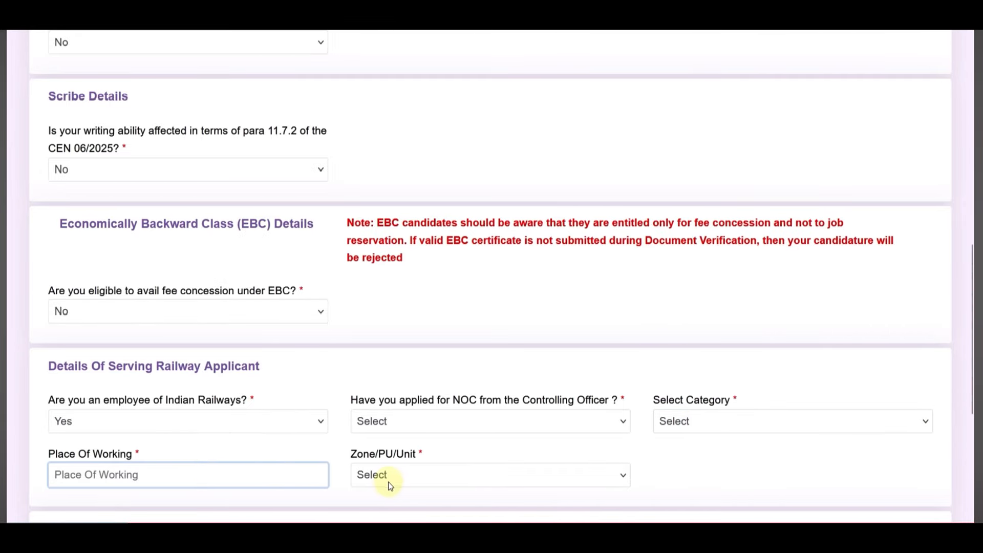
- Answer No to being an Indian Railways employee
click(131, 420)
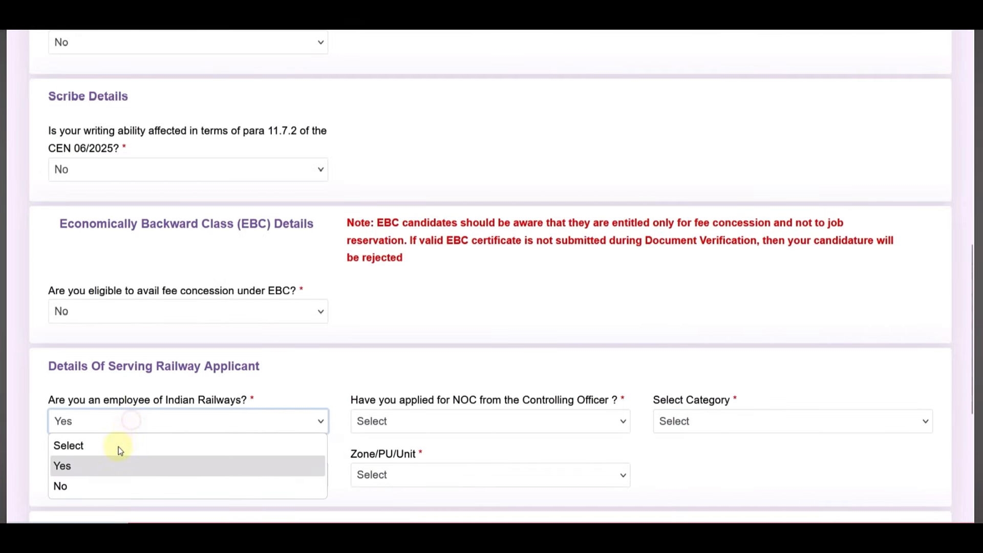
click(97, 485)
scroll(492, 196, down, 5)
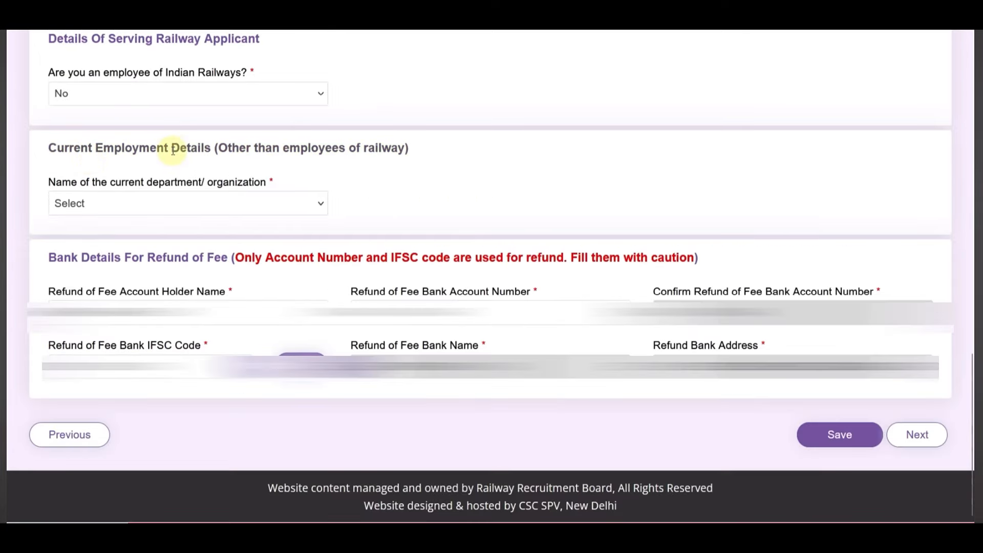
- Set the current department/organization to Not Applicable and save the Other Details section
click(217, 209)
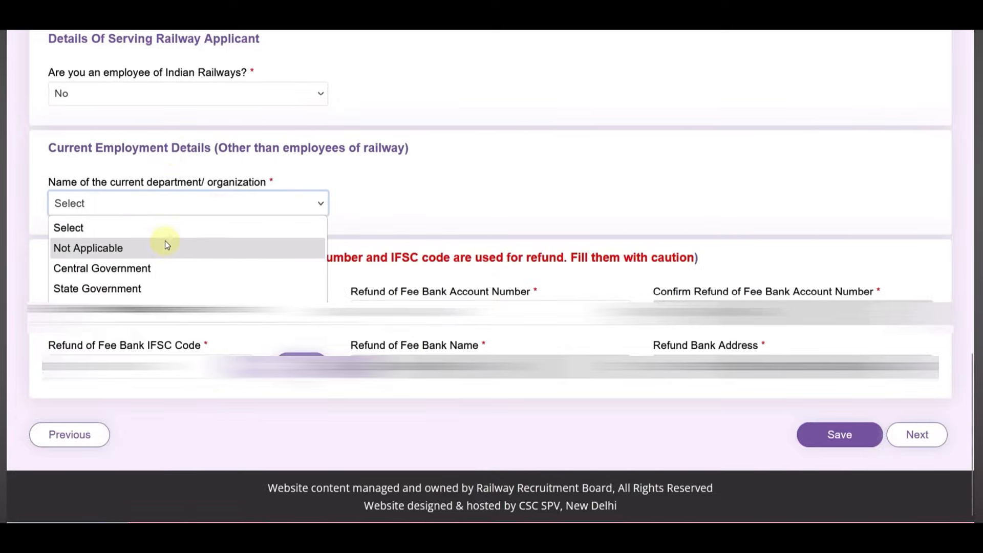
click(115, 250)
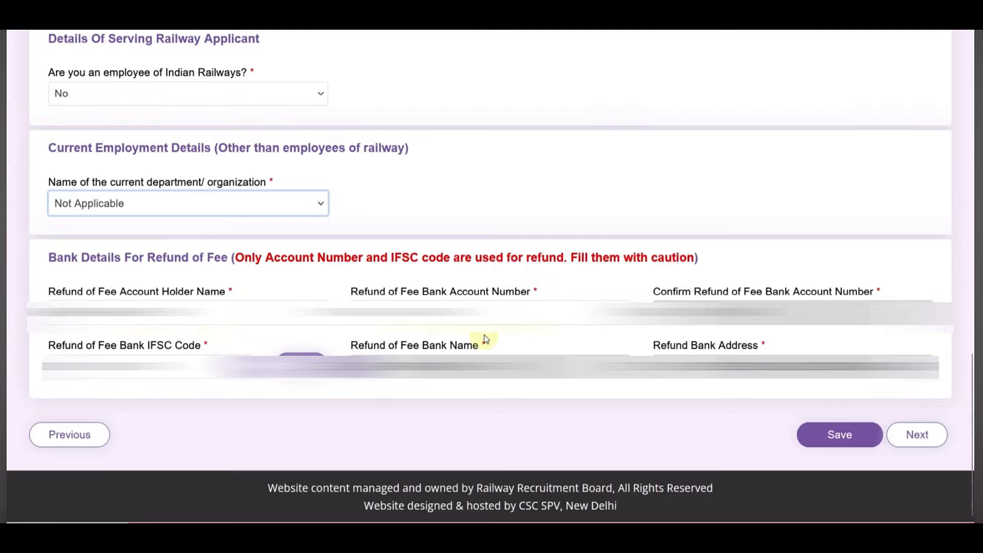
click(851, 434)
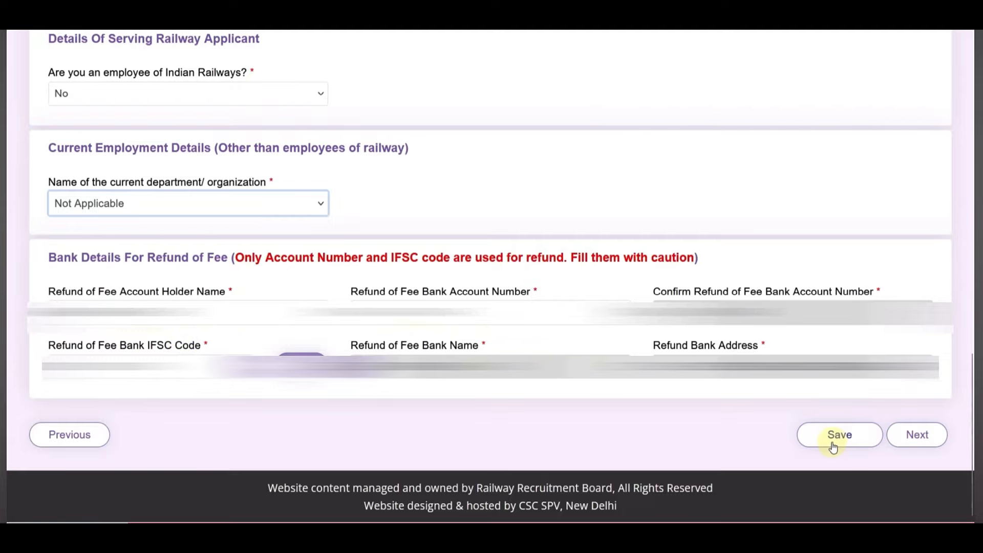
scroll(736, 387, down, 3)
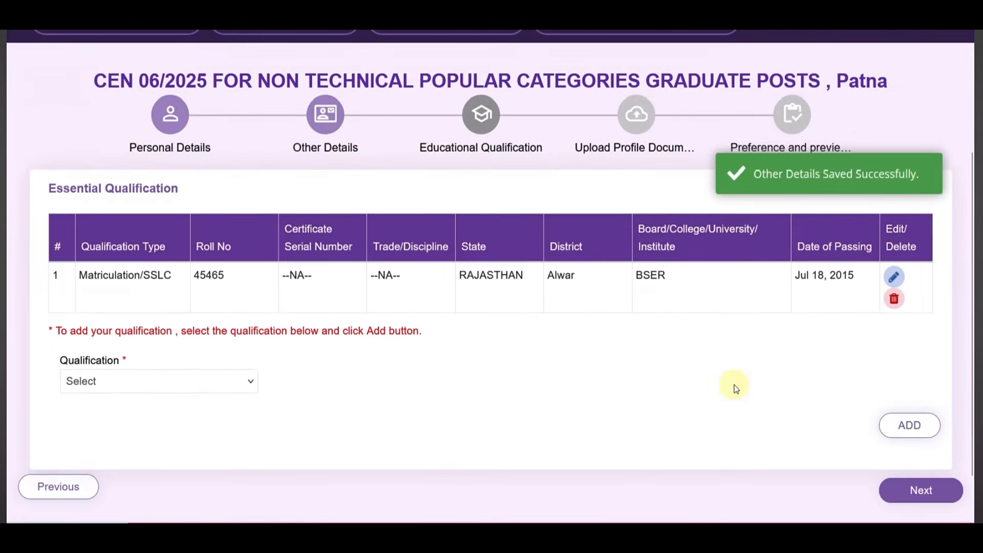
- Open the saved Matriculation/SSLC qualification entry for editing
click(209, 386)
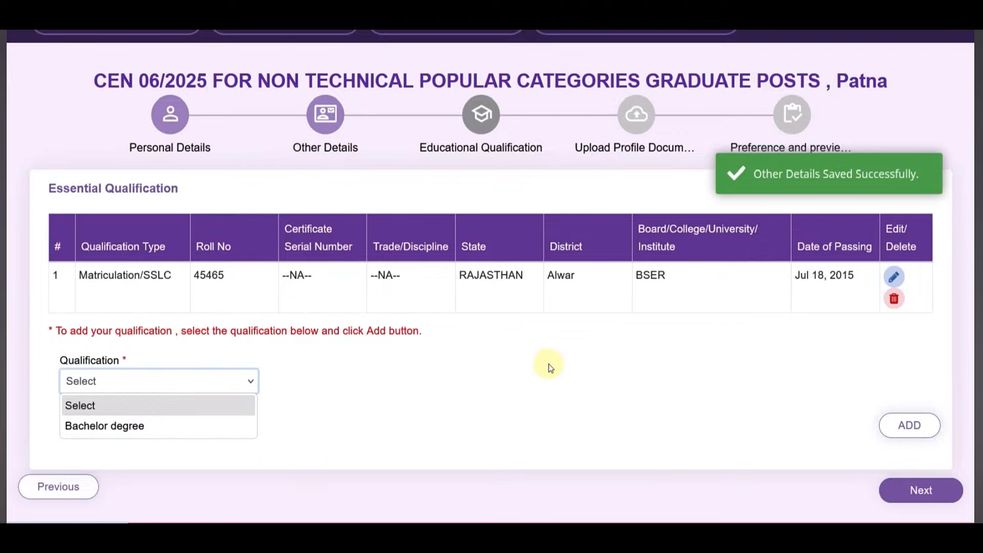
click(547, 366)
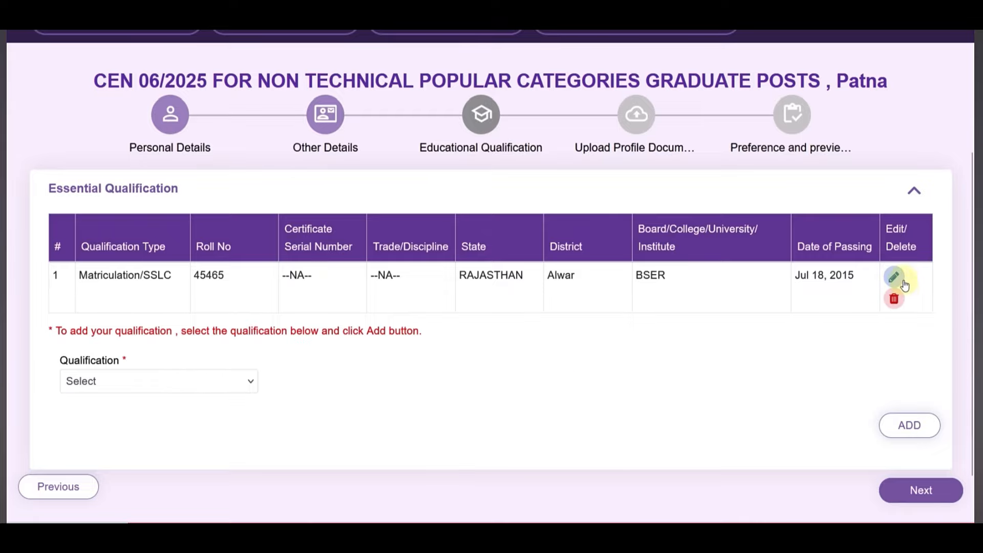
click(894, 280)
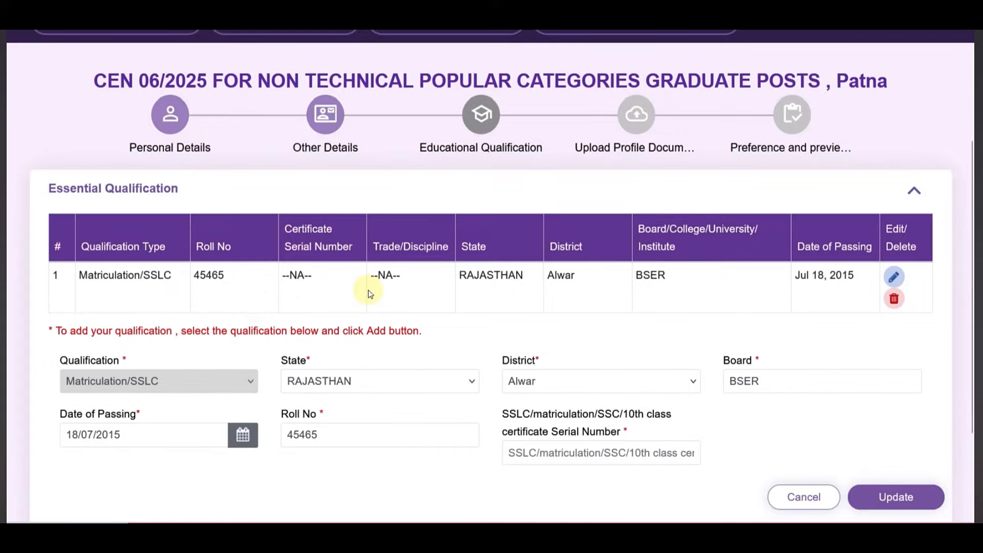
scroll(358, 297, down, 2)
click(328, 307)
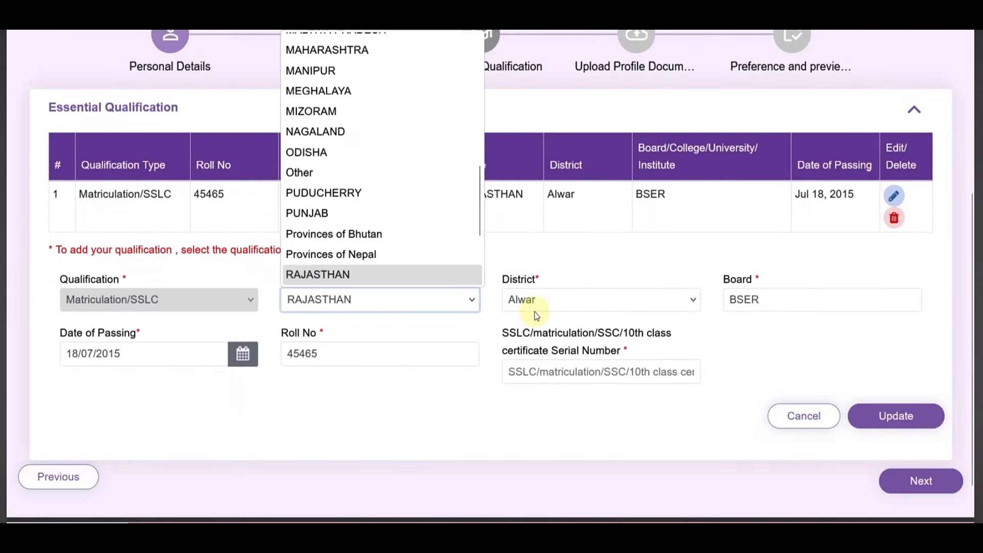
click(557, 308)
click(751, 306)
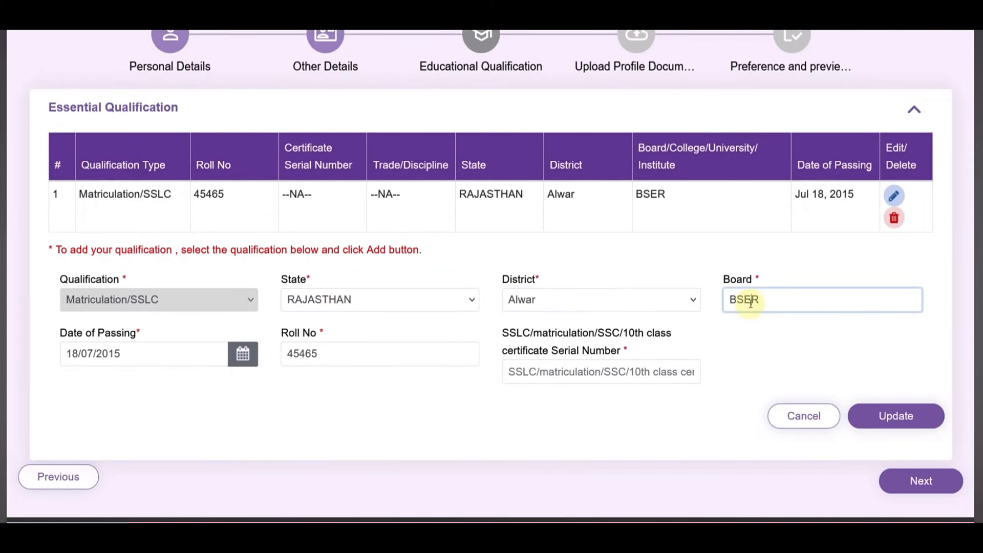
click(241, 354)
click(311, 373)
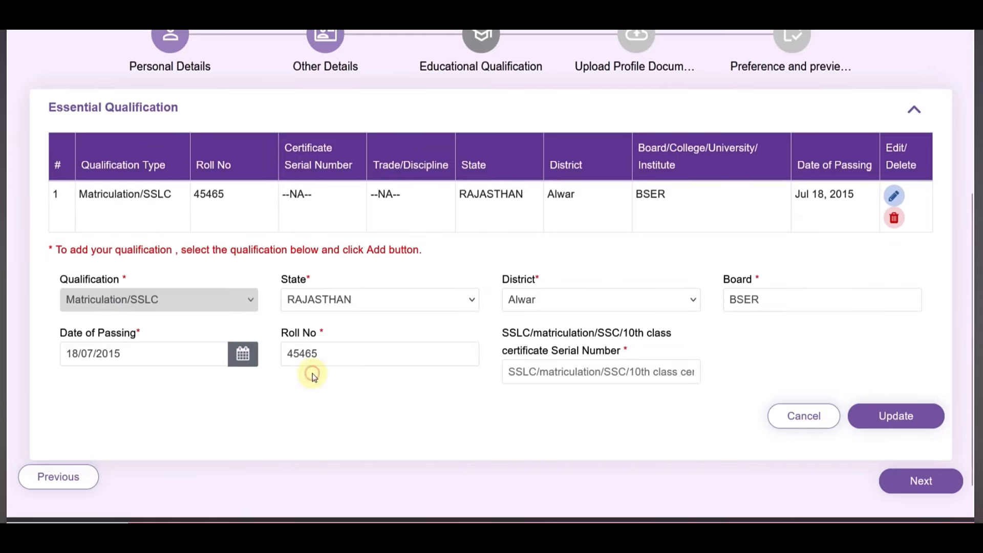
click(322, 358)
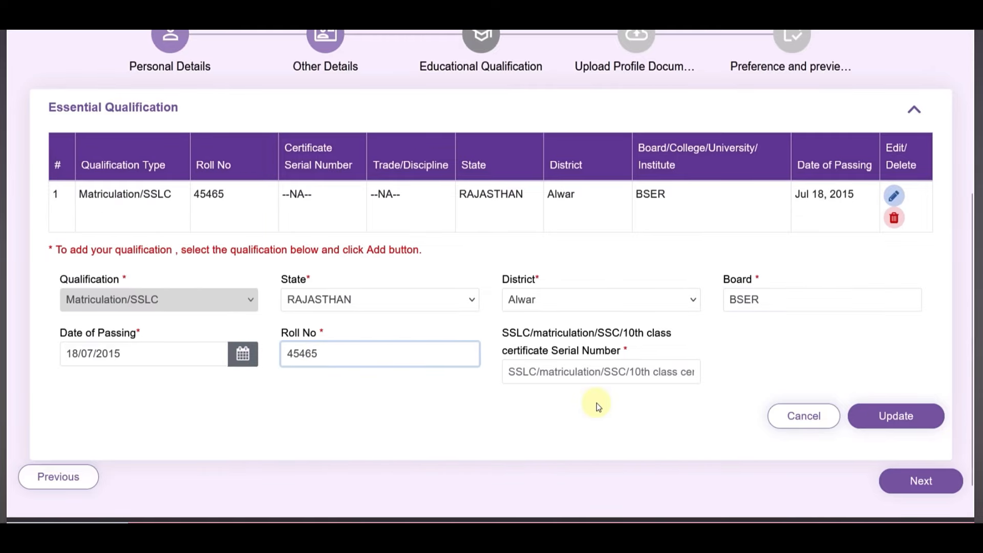
click(598, 379)
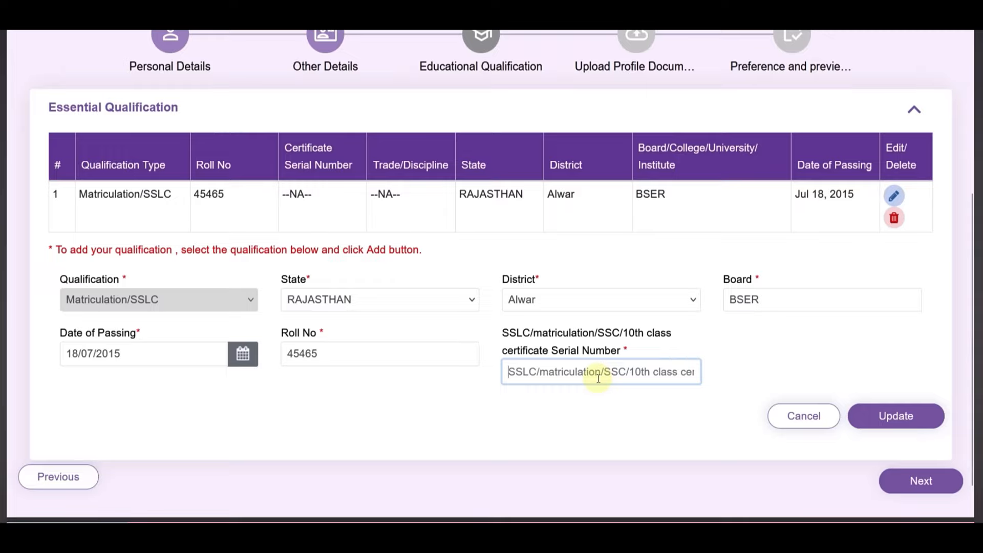
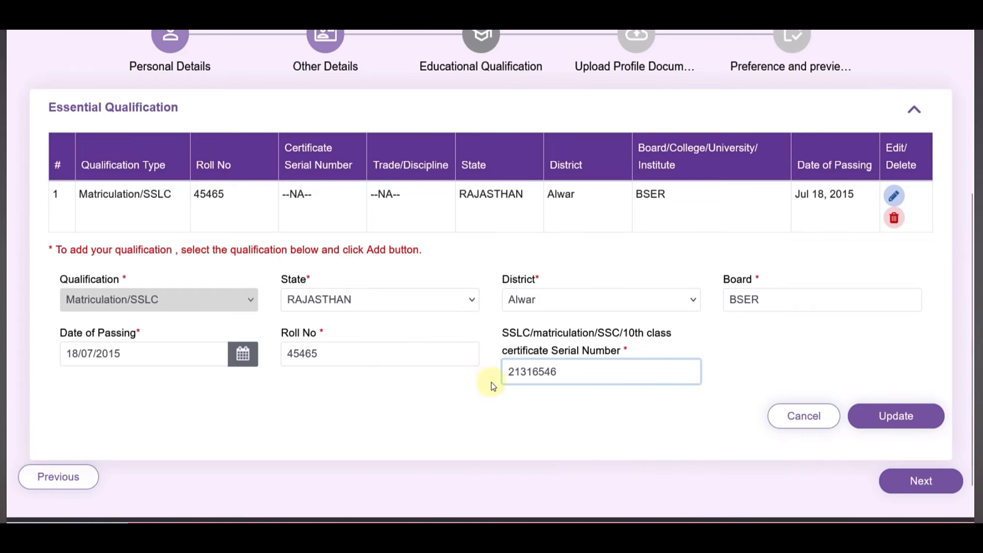
click(896, 414)
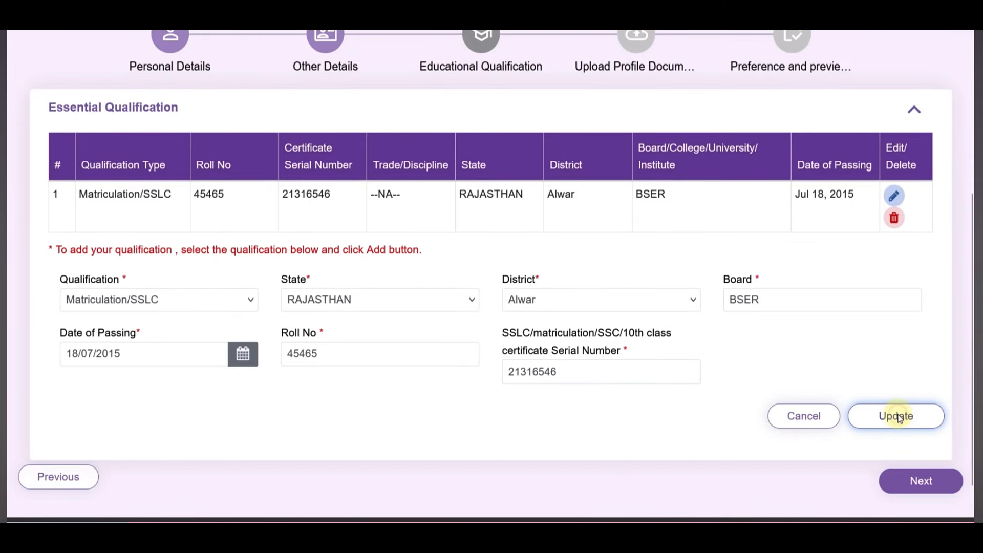
- Add a new Bachelor degree qualification with course BA
click(175, 324)
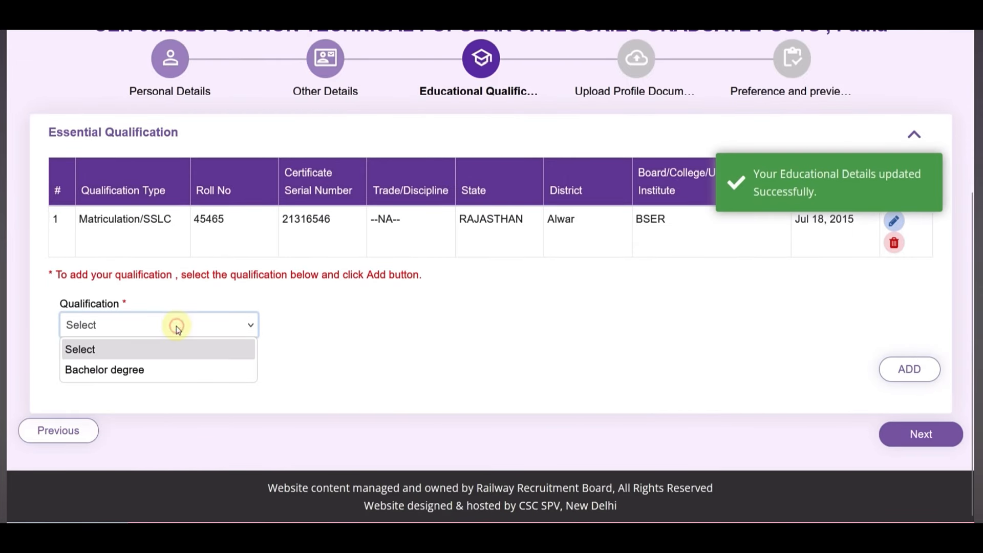
click(156, 367)
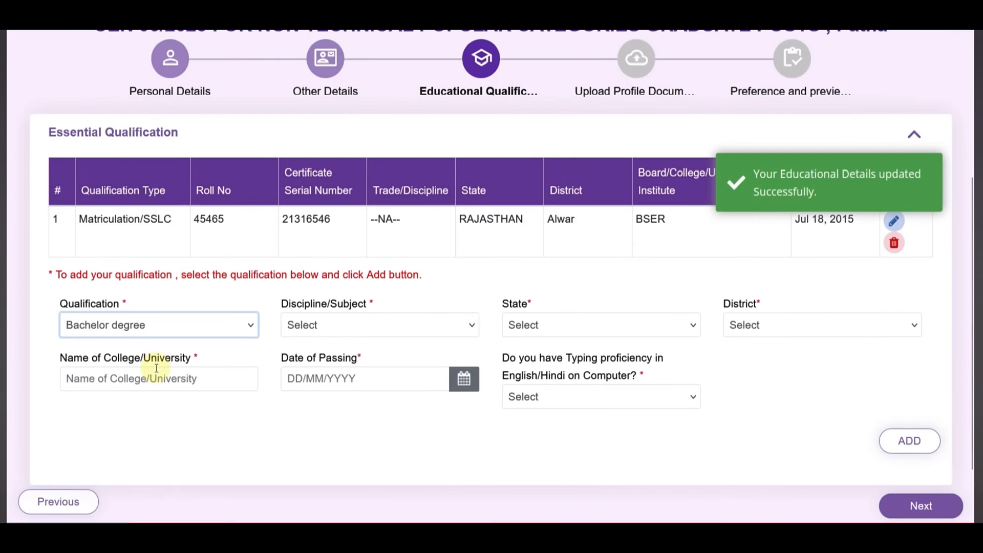
click(304, 325)
click(319, 368)
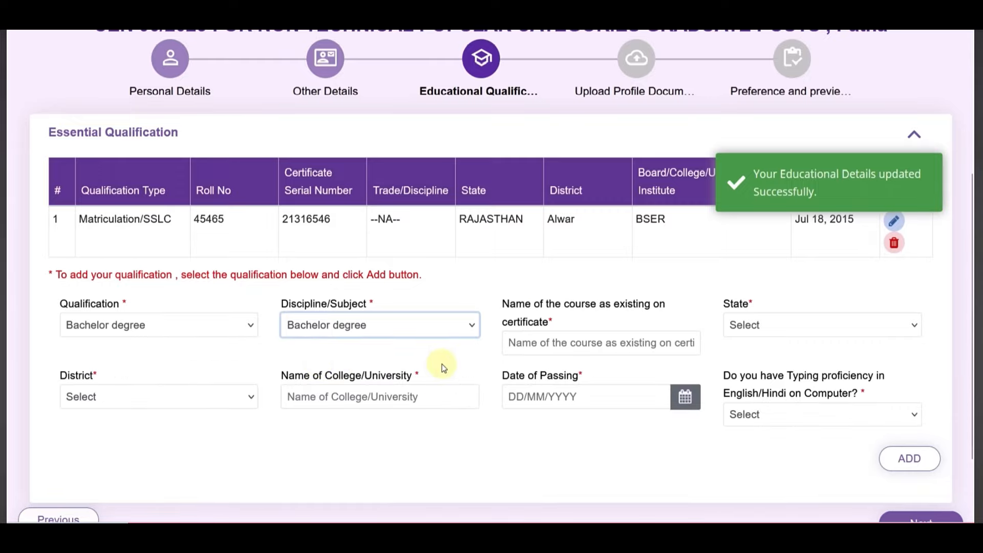
click(566, 349)
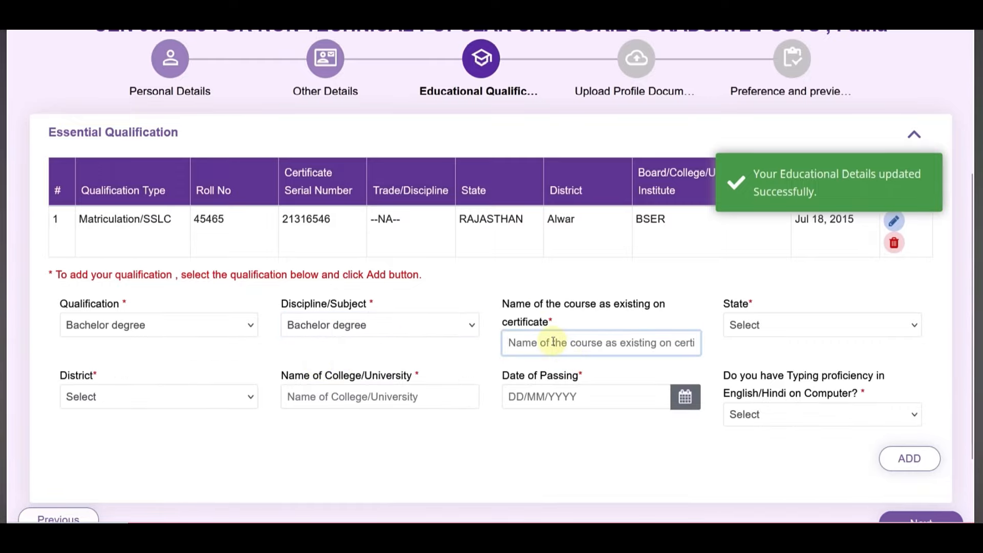
text(BA)
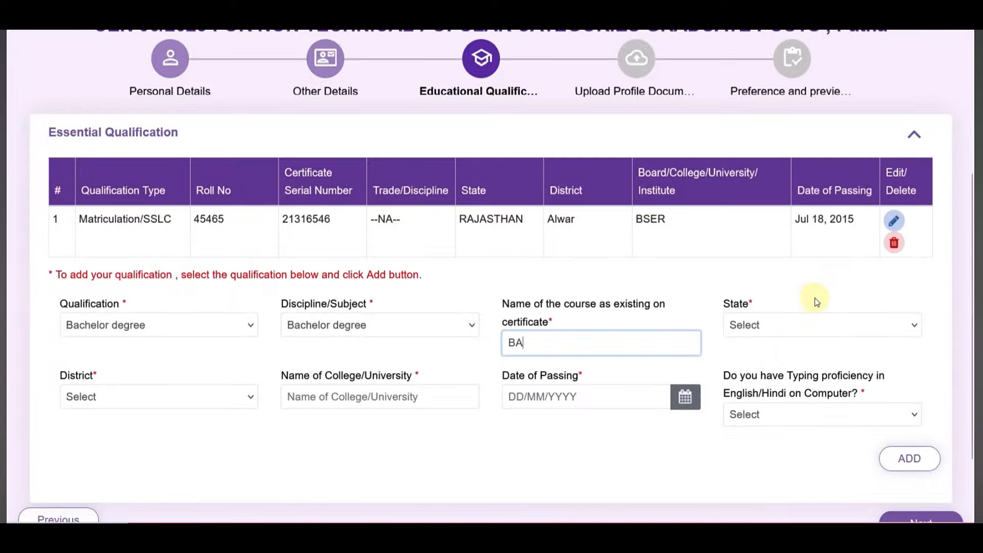
- Set the degree's state to RAJASTHAN, district to Alwar and college to UOR
click(781, 324)
scroll(790, 232, down, 10)
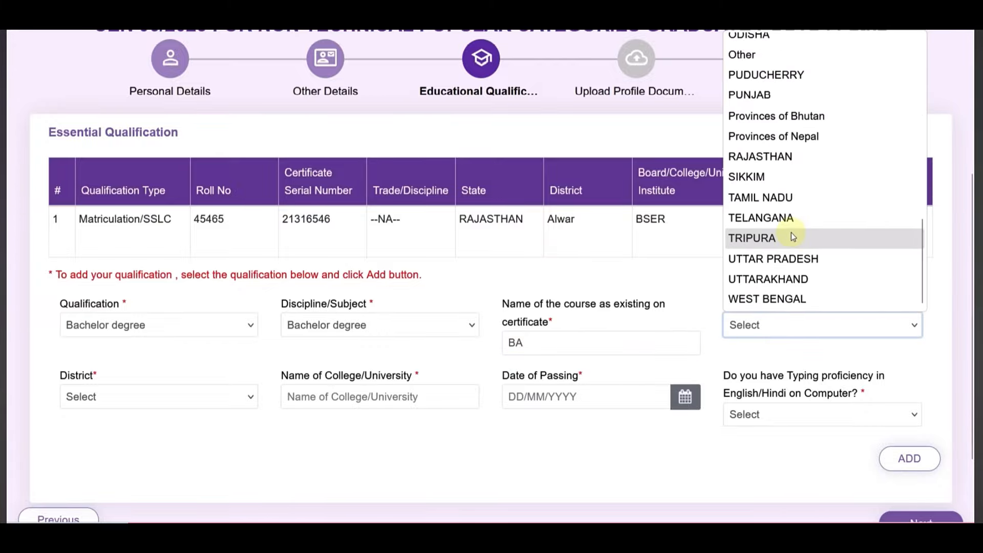
click(763, 161)
click(152, 395)
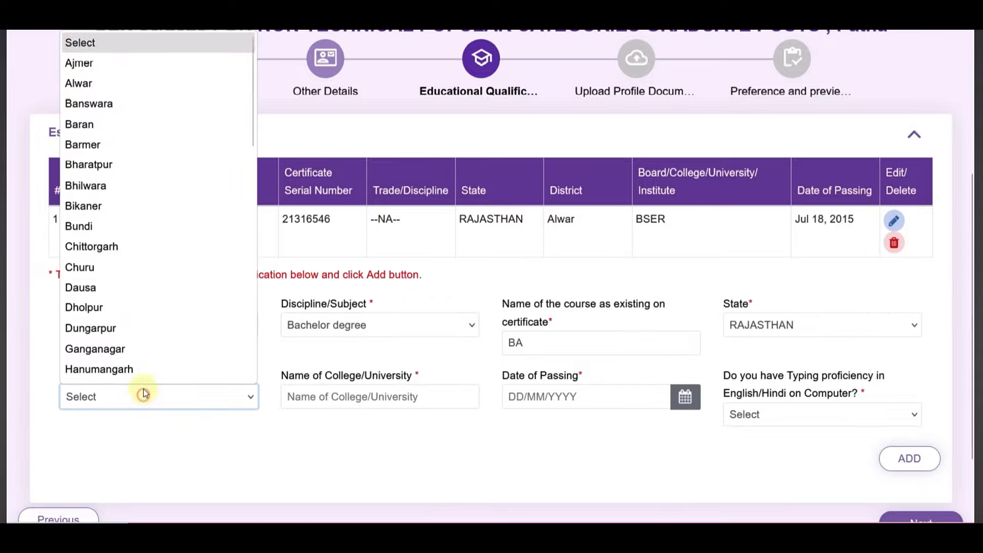
click(79, 84)
click(376, 404)
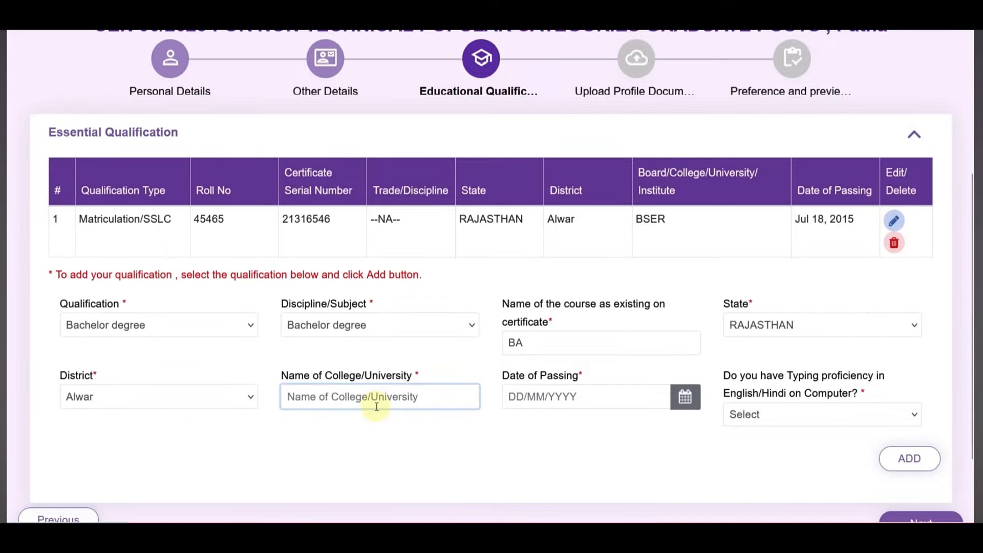
text(UOR)
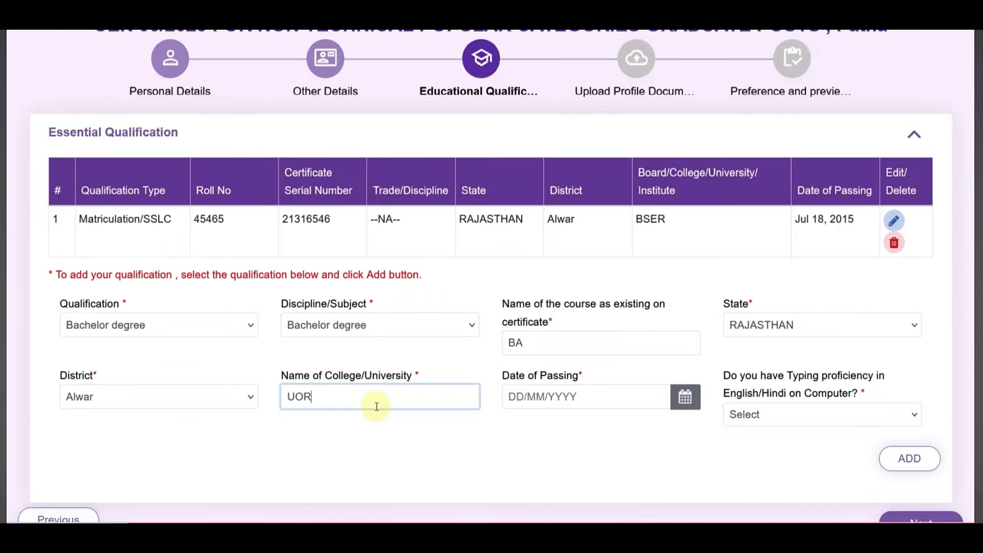
- Set passing date 23/10/2021 and typing proficiency Yes, add the degree, and continue
click(693, 410)
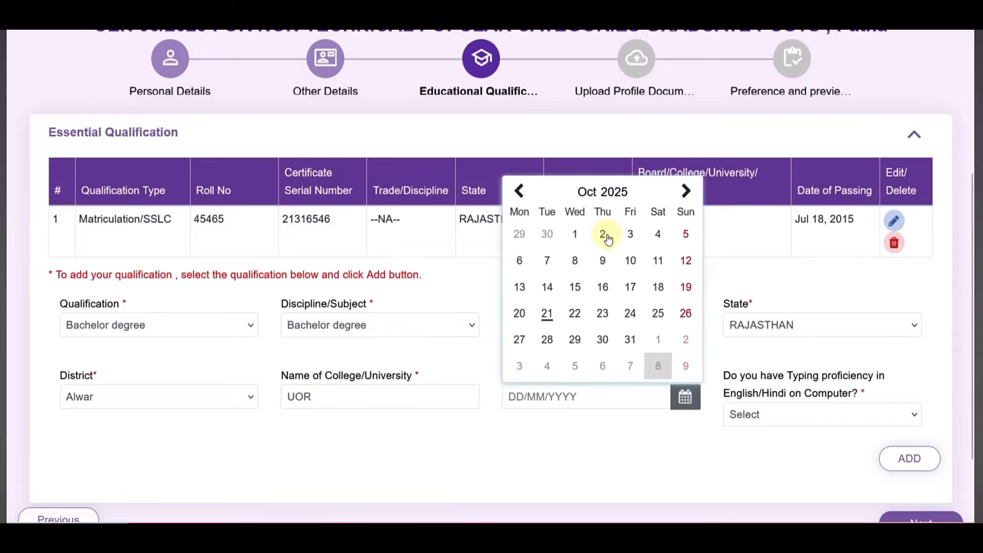
click(610, 193)
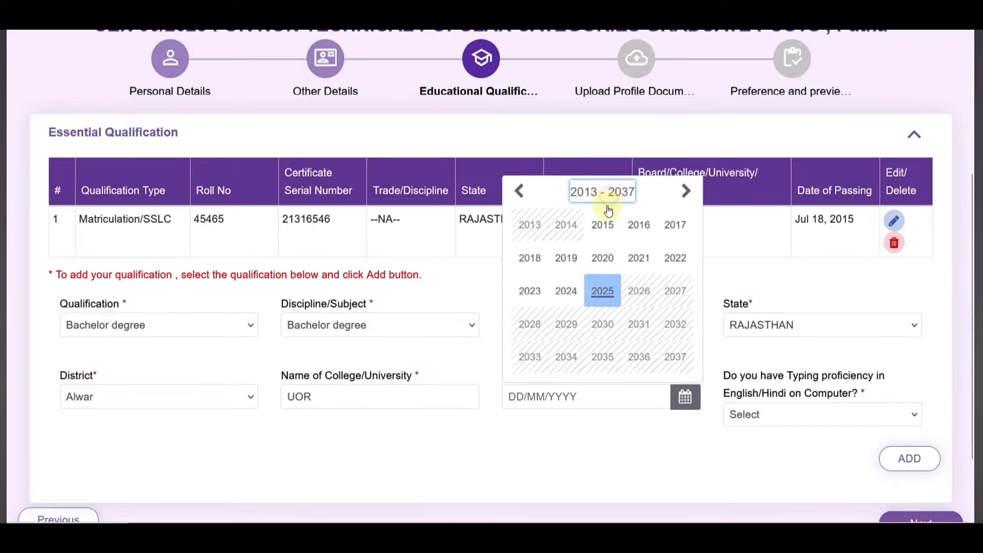
click(646, 265)
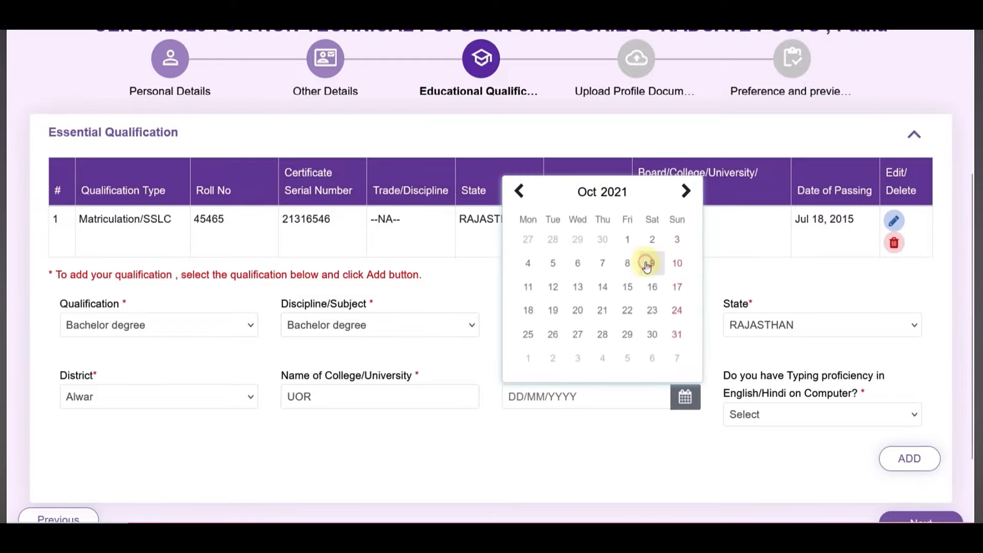
click(651, 311)
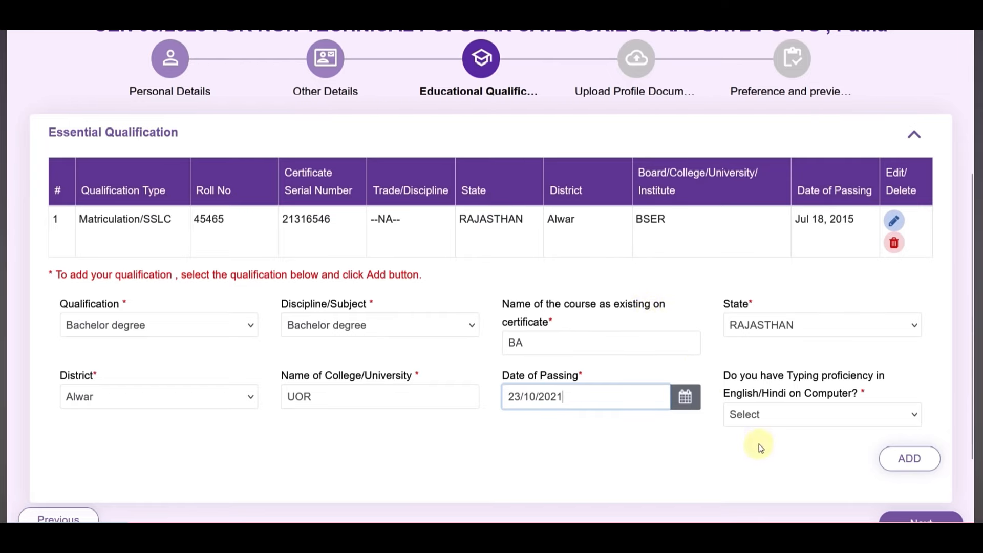
click(774, 427)
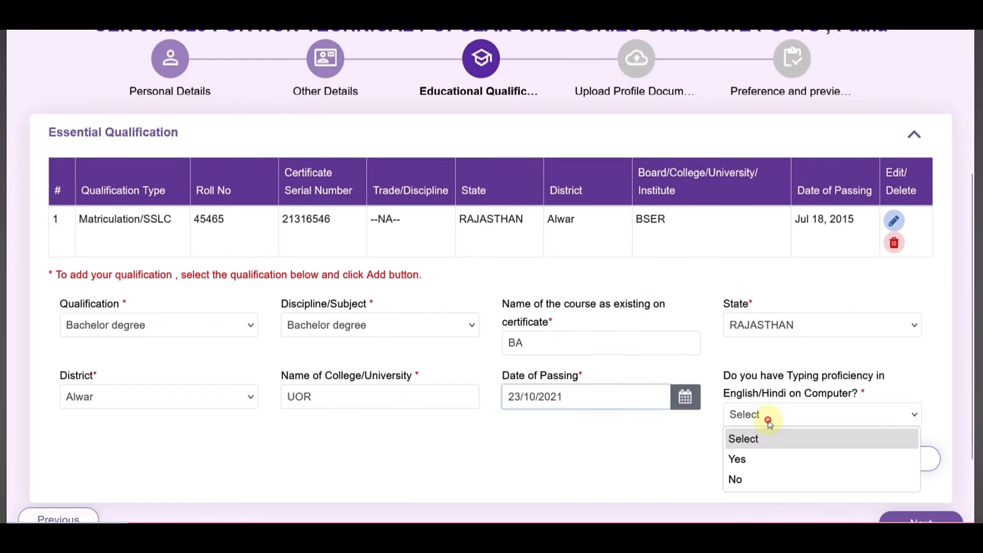
click(757, 465)
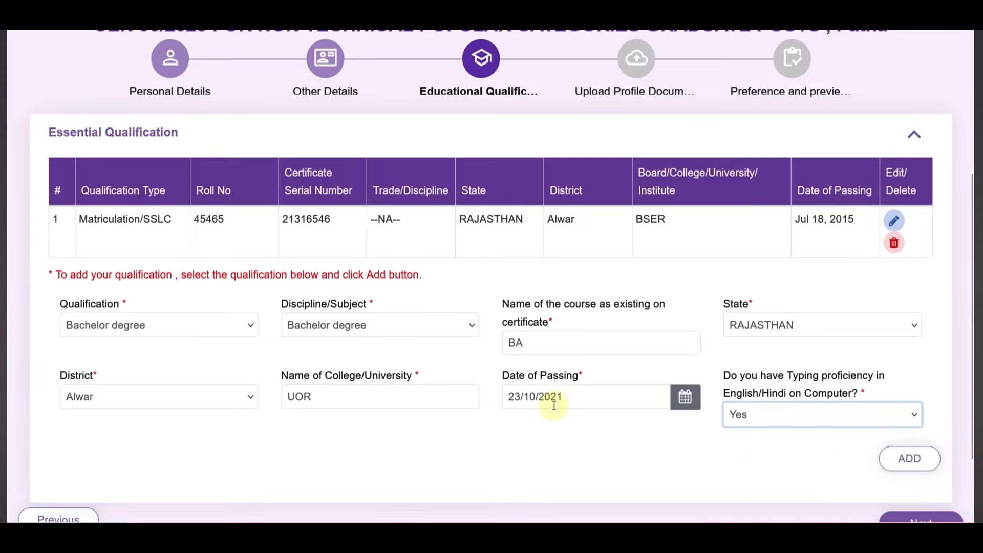
click(908, 458)
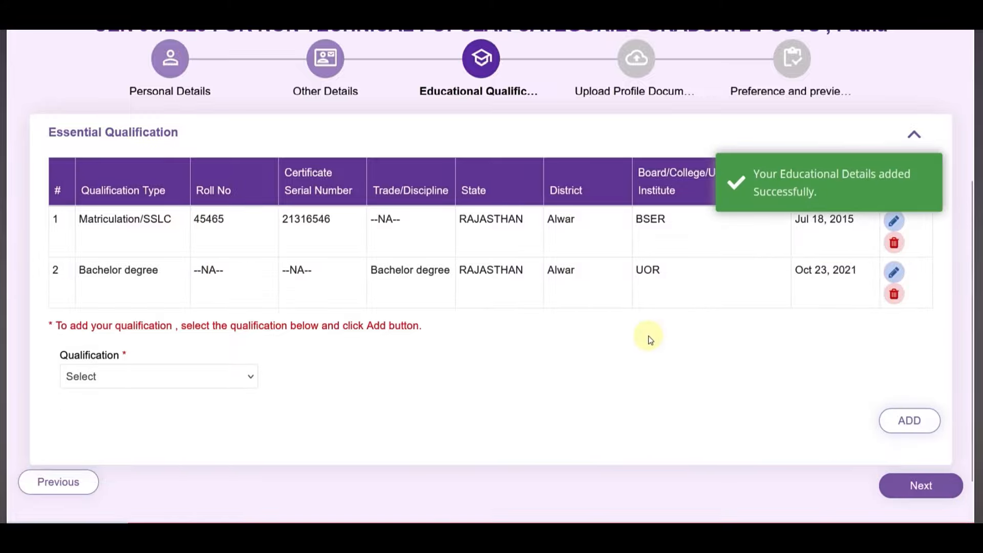
click(919, 486)
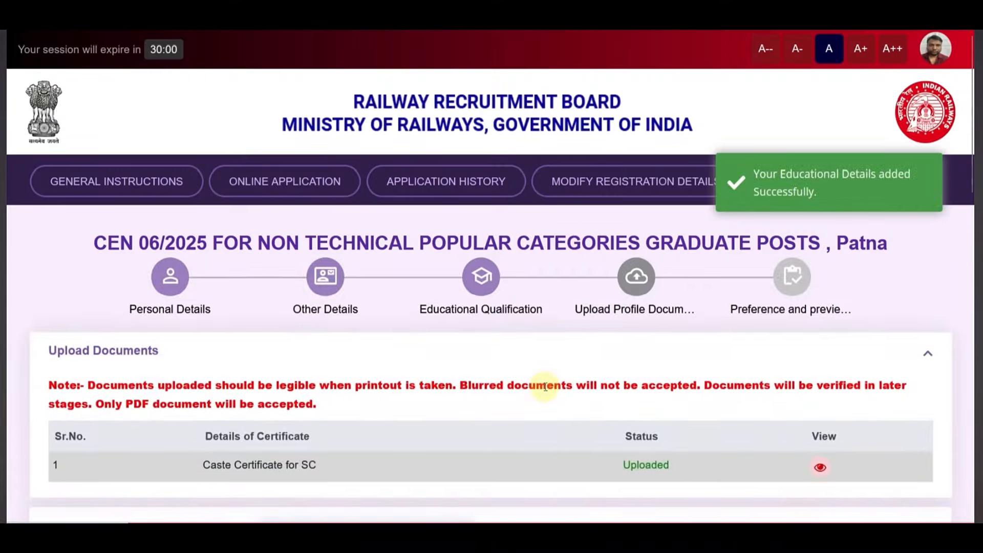
- Scroll to the passport photograph section, briefly viewing the rejectable photo samples
scroll(545, 386, down, 7)
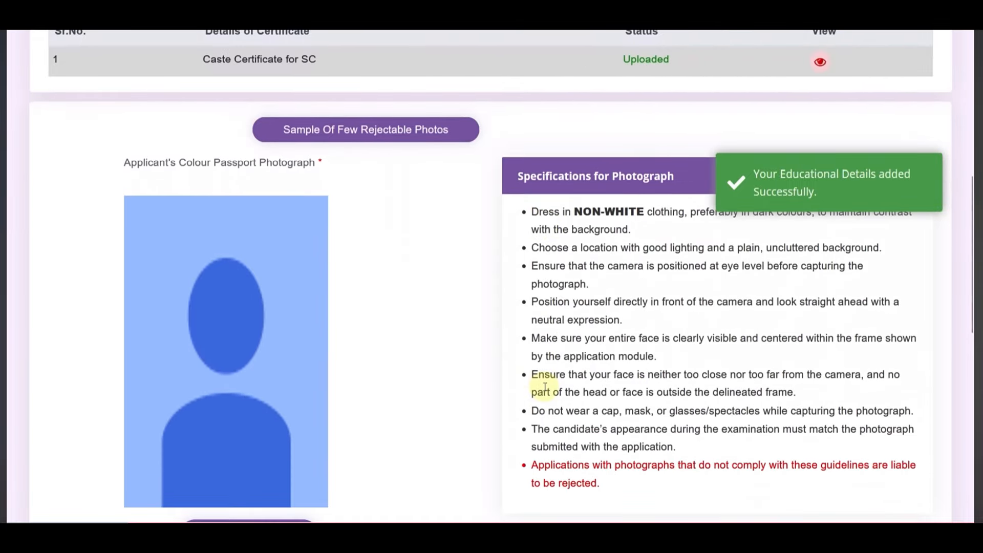
scroll(544, 386, down, 3)
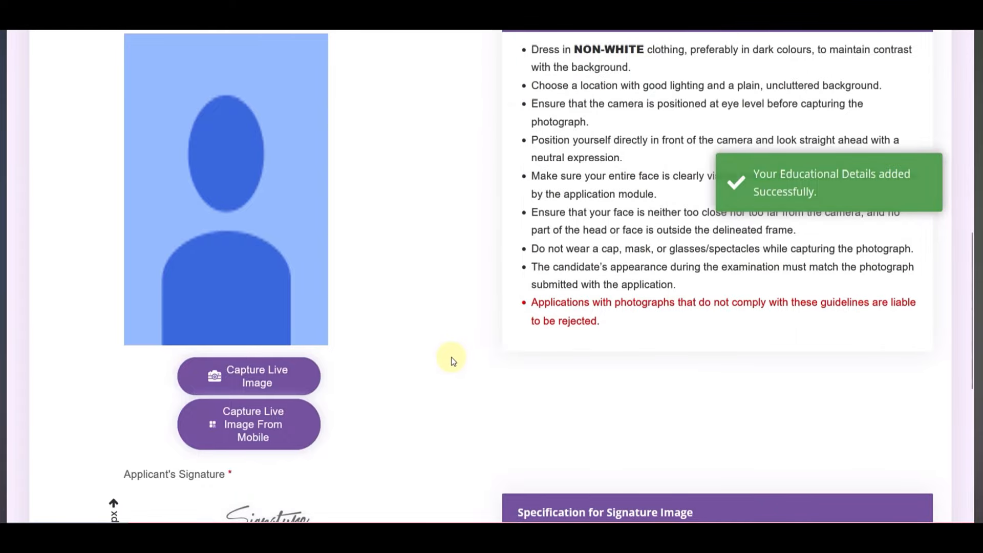
scroll(453, 361, down, 4)
scroll(453, 357, up, 5)
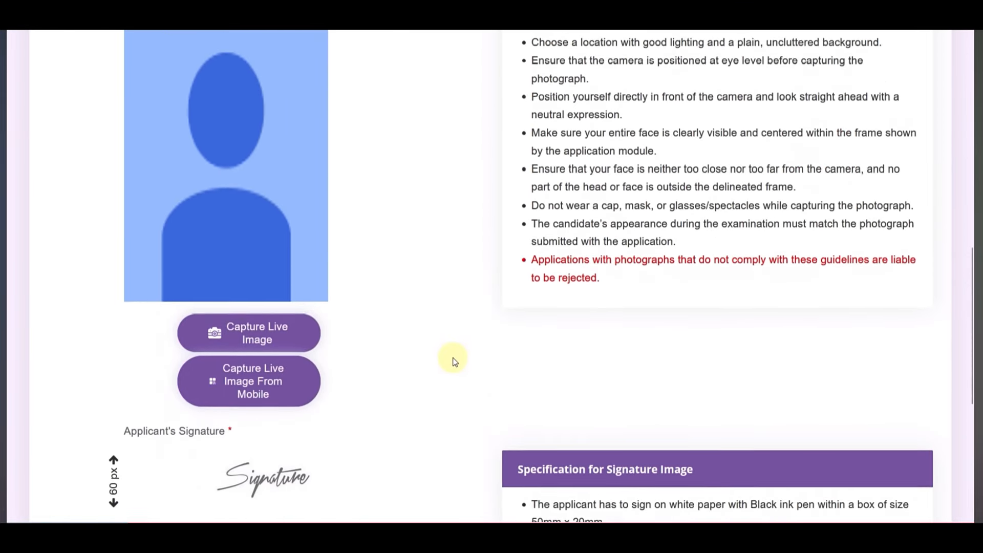
scroll(378, 284, up, 2)
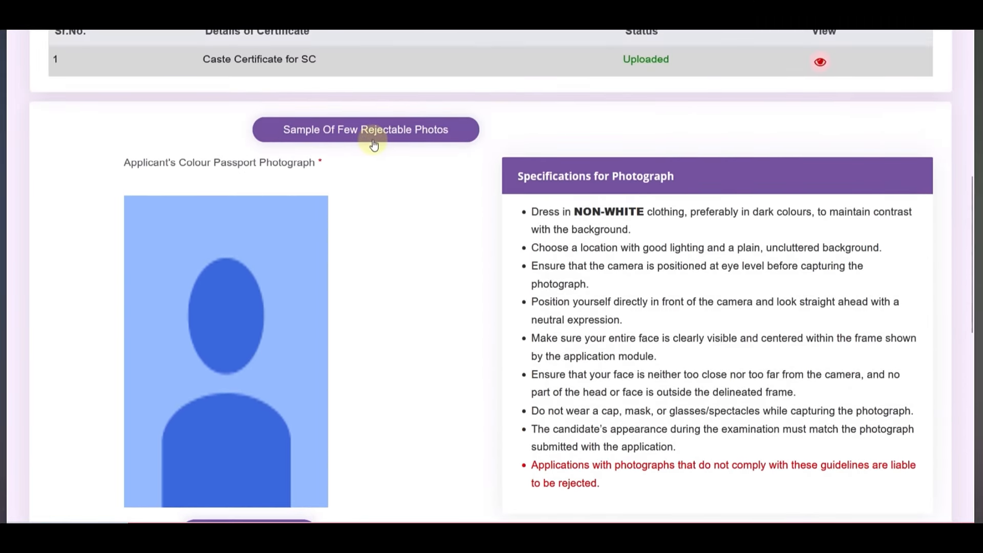
click(373, 129)
scroll(509, 351, down, 2)
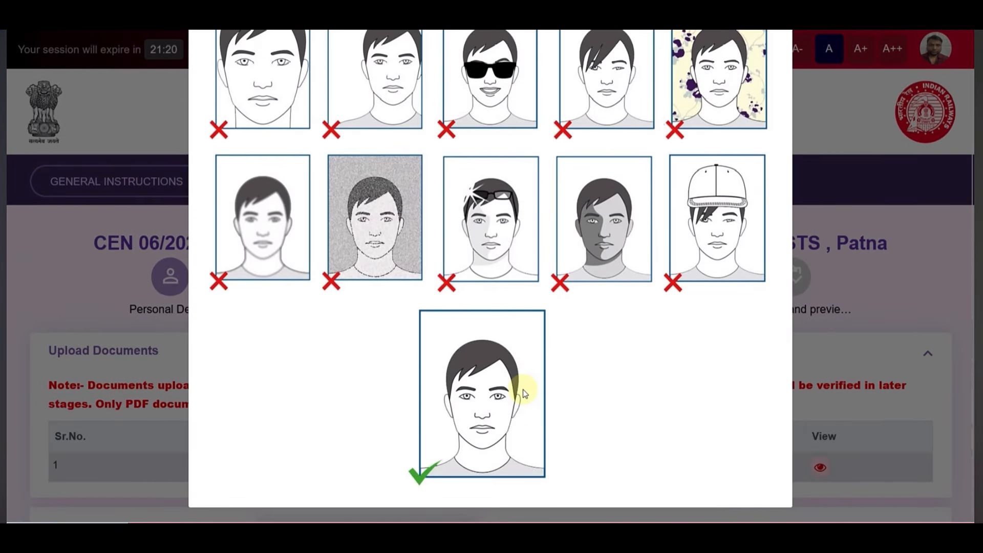
scroll(616, 383, up, 3)
click(776, 61)
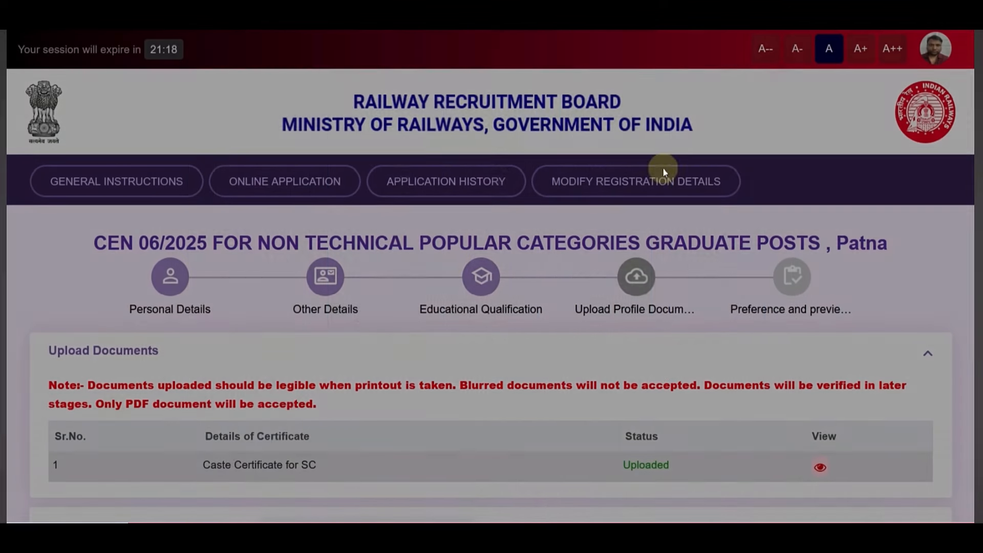
scroll(364, 364, down, 8)
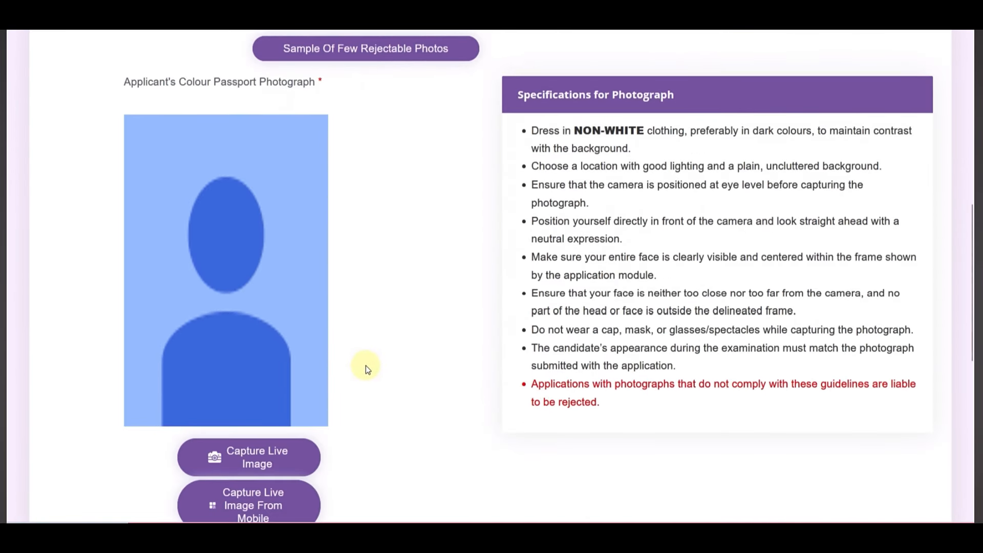
scroll(365, 368, down, 3)
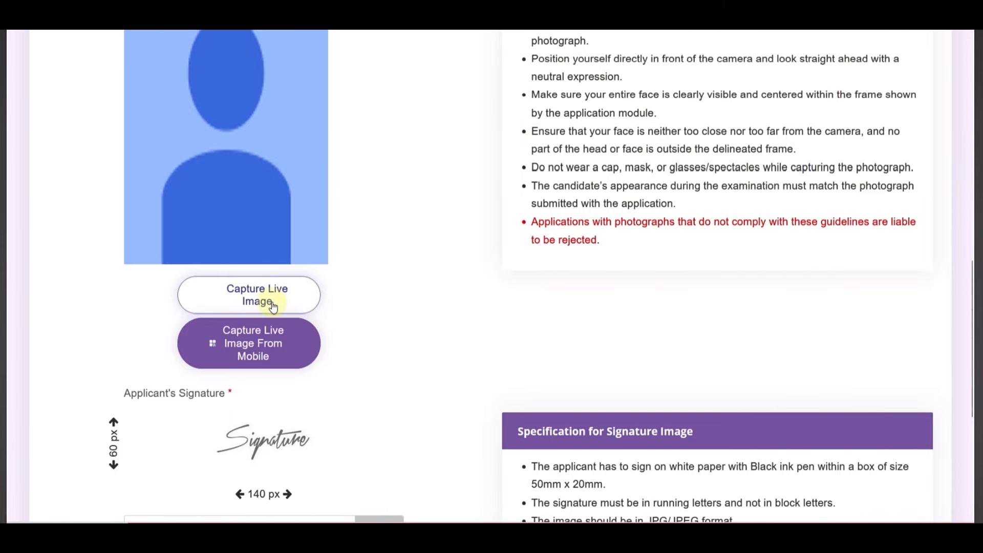
click(246, 302)
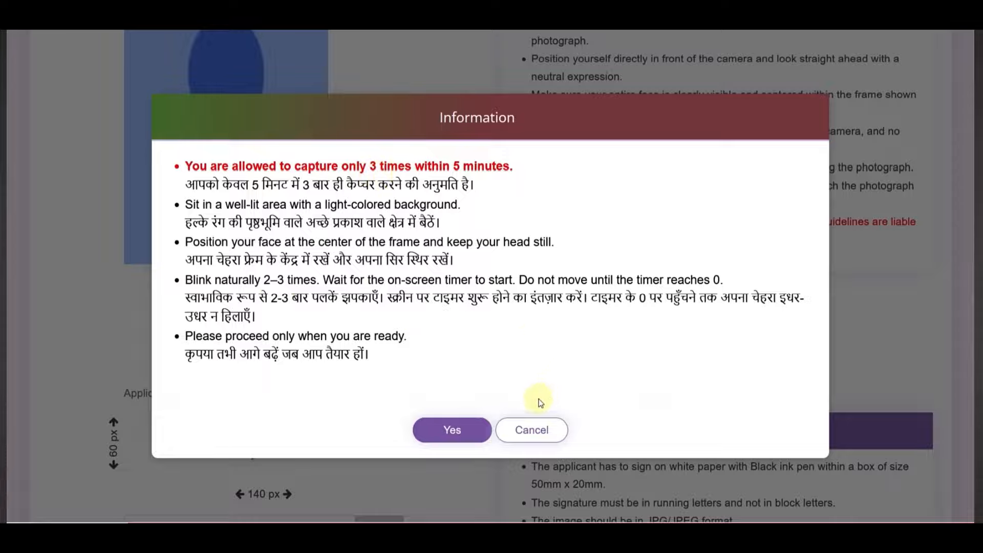
click(518, 431)
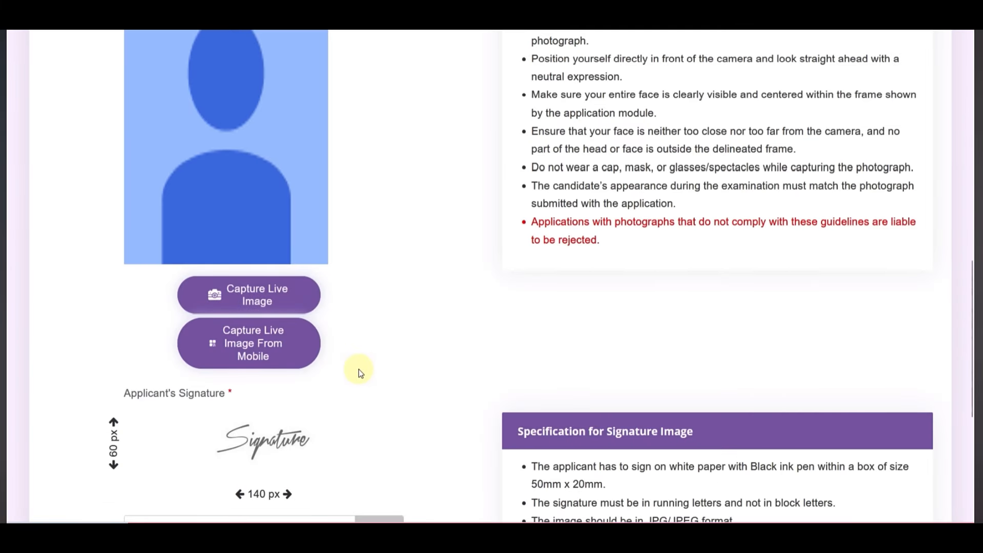
click(270, 362)
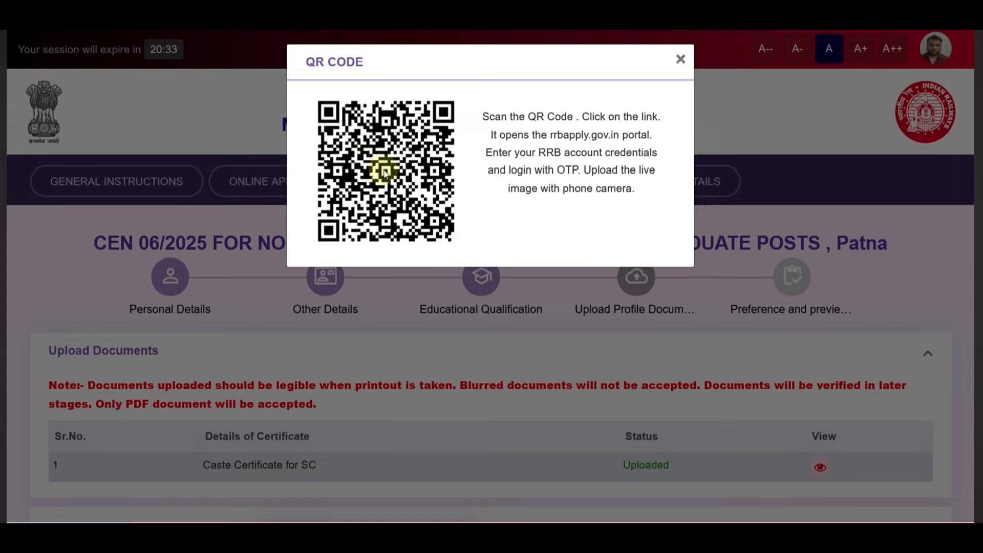
click(680, 62)
scroll(411, 330, down, 10)
scroll(412, 331, down, 7)
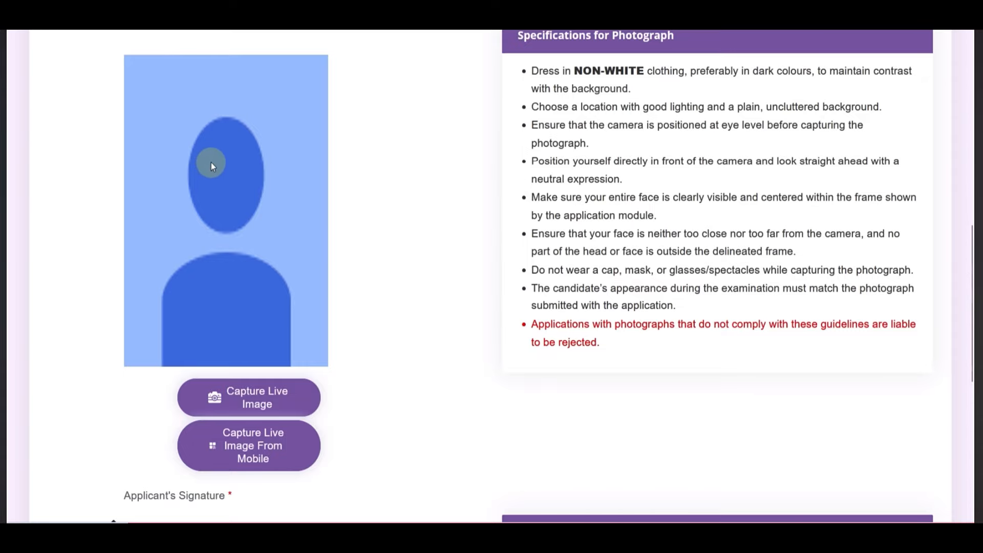
- Capture the live photograph through the phone QR code, then close the QR window
click(261, 461)
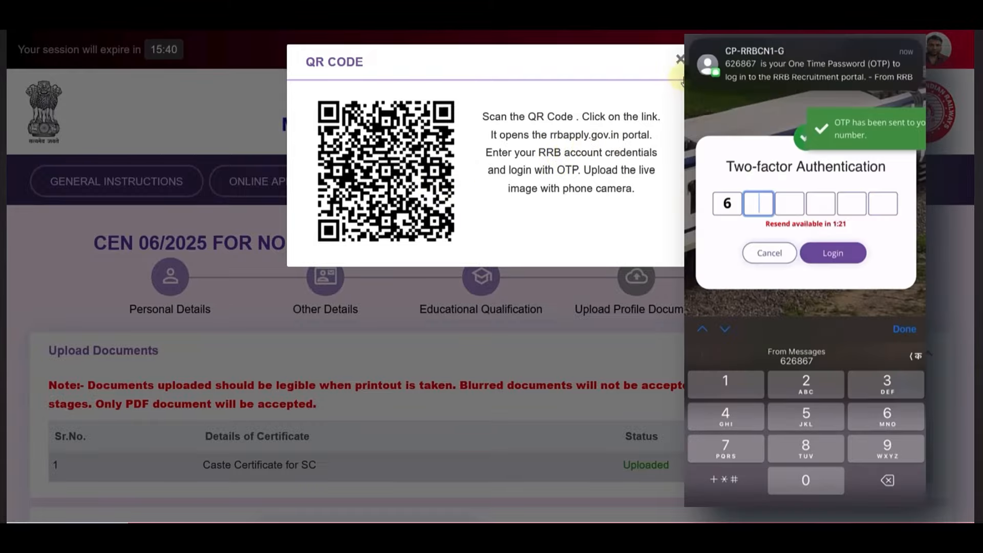
click(680, 60)
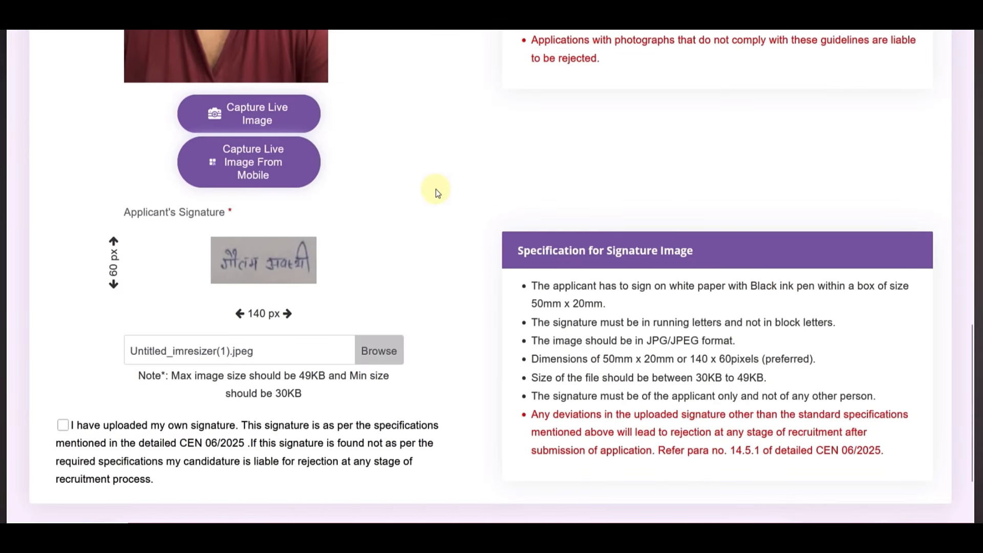
- Tick the signature declaration, save the photo and signature, and proceed to Preference
click(63, 426)
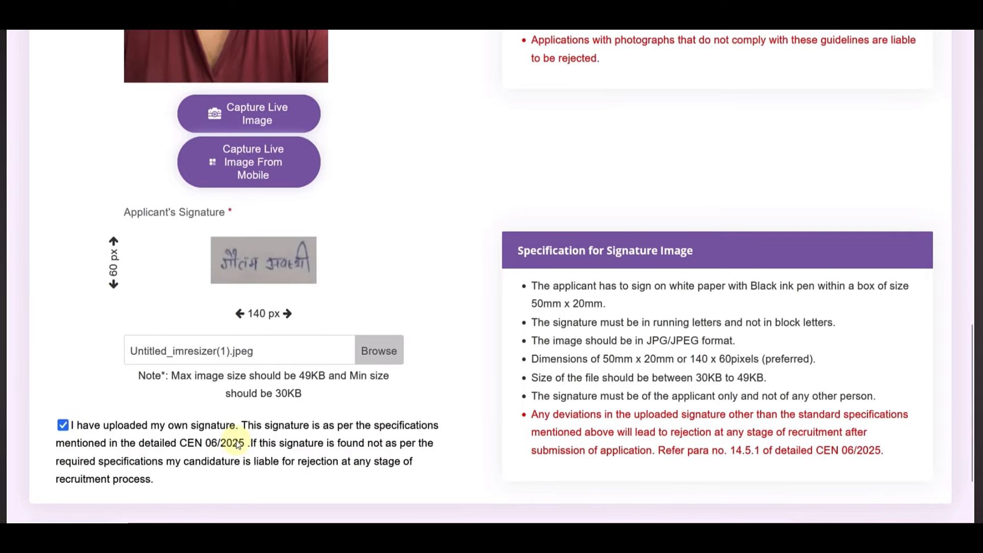
scroll(529, 374, down, 2)
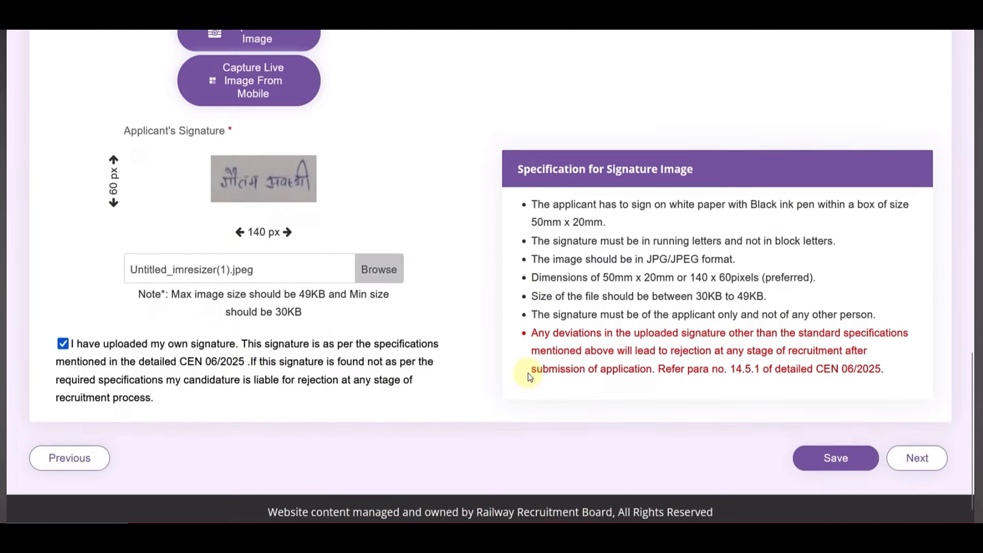
click(832, 463)
click(916, 461)
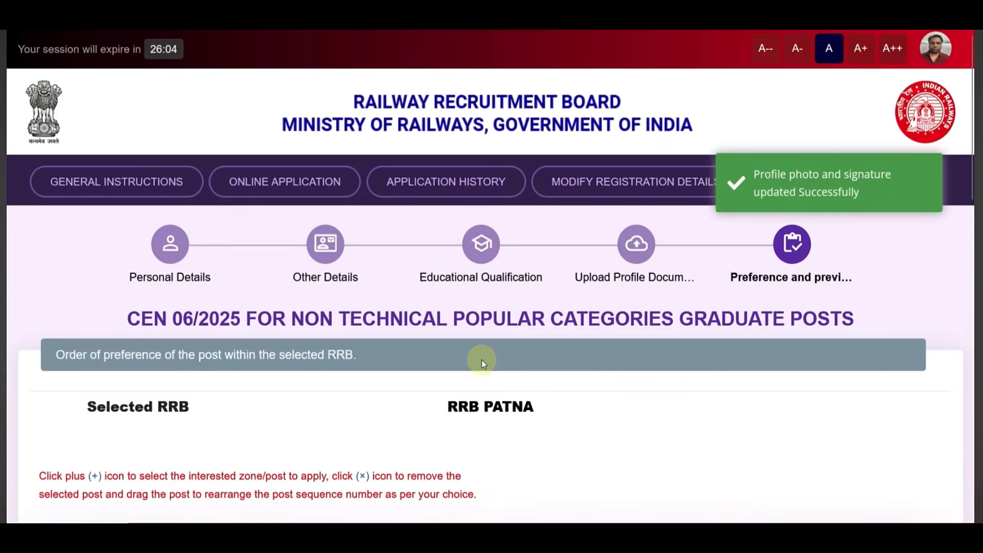
- Rank Goods Train Manager, Senior Clerk cum Typist, then Junior Accounts Assistant cum Typist
scroll(481, 361, down, 8)
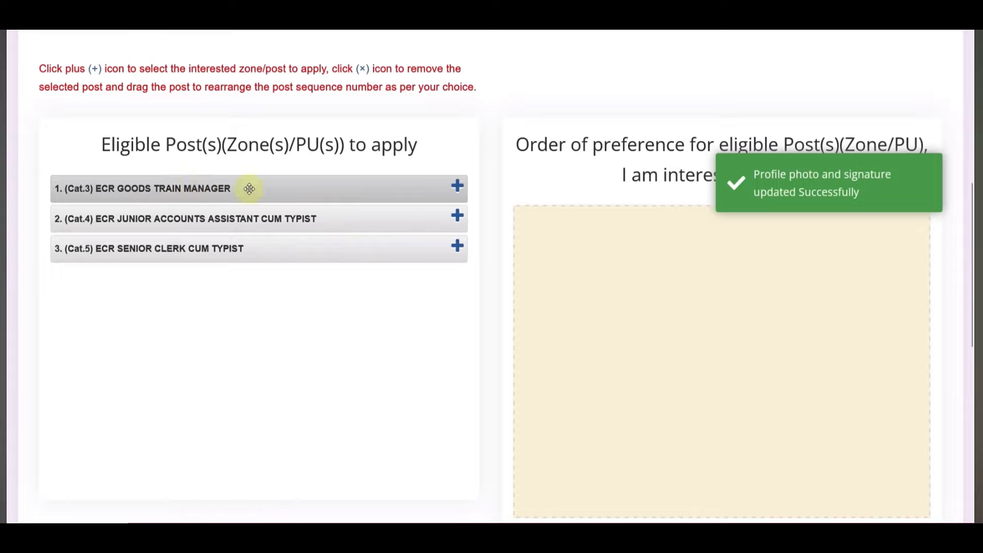
click(457, 187)
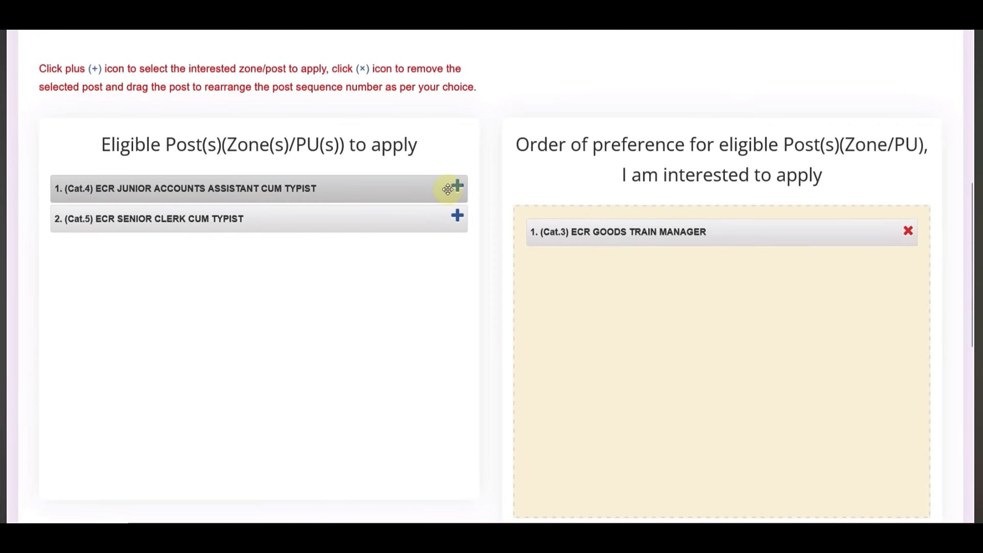
click(458, 216)
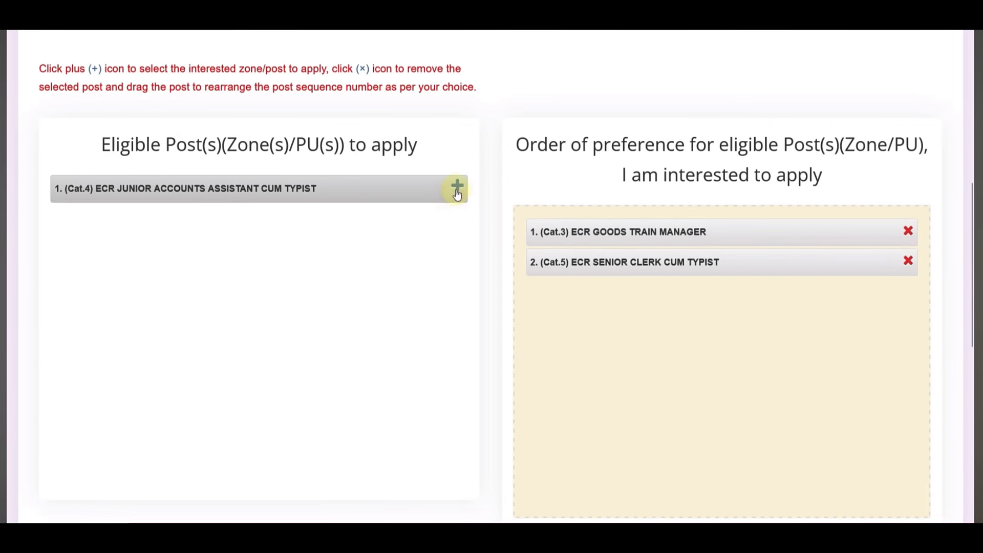
click(455, 193)
- Tick the preference-order confirmation and the eligibility criteria declaration
scroll(347, 307, down, 3)
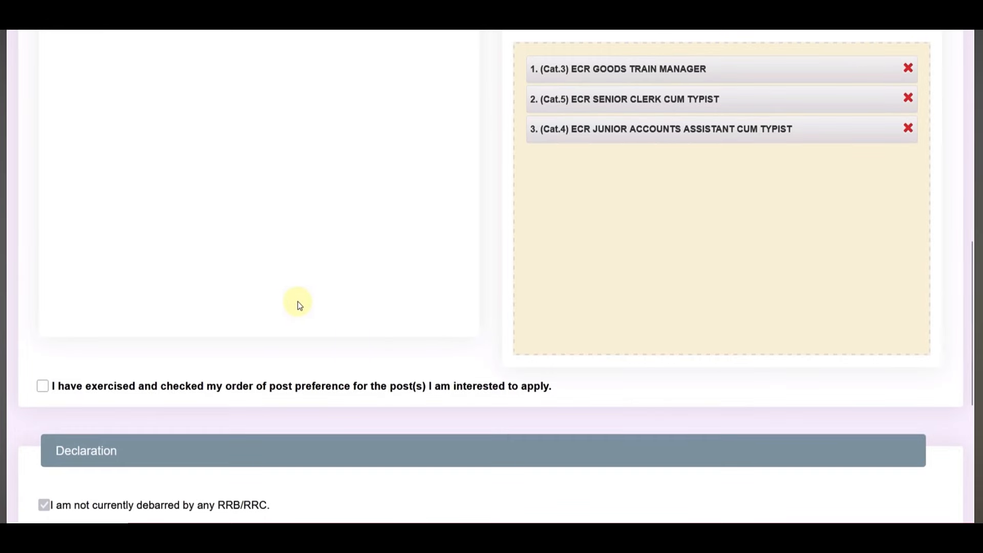
click(42, 386)
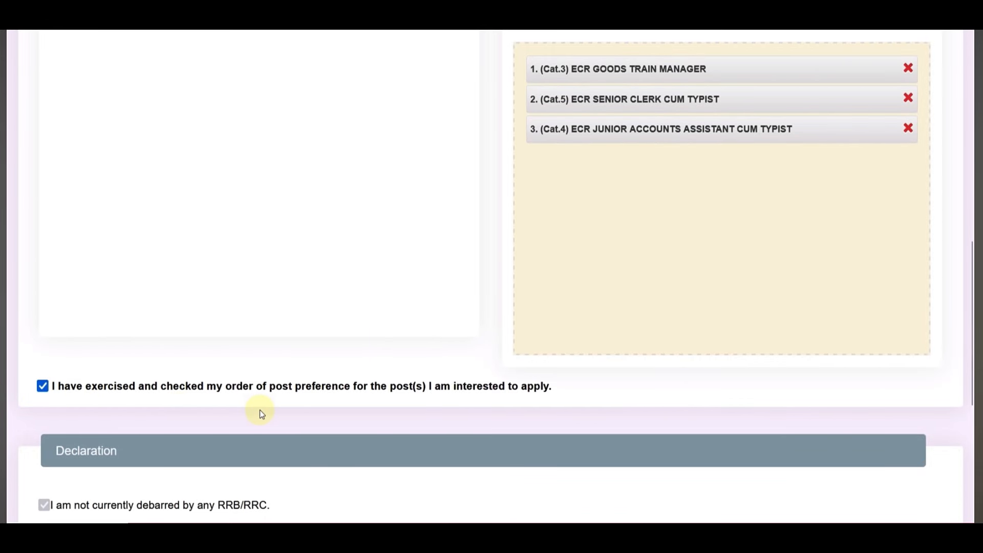
scroll(274, 410, down, 5)
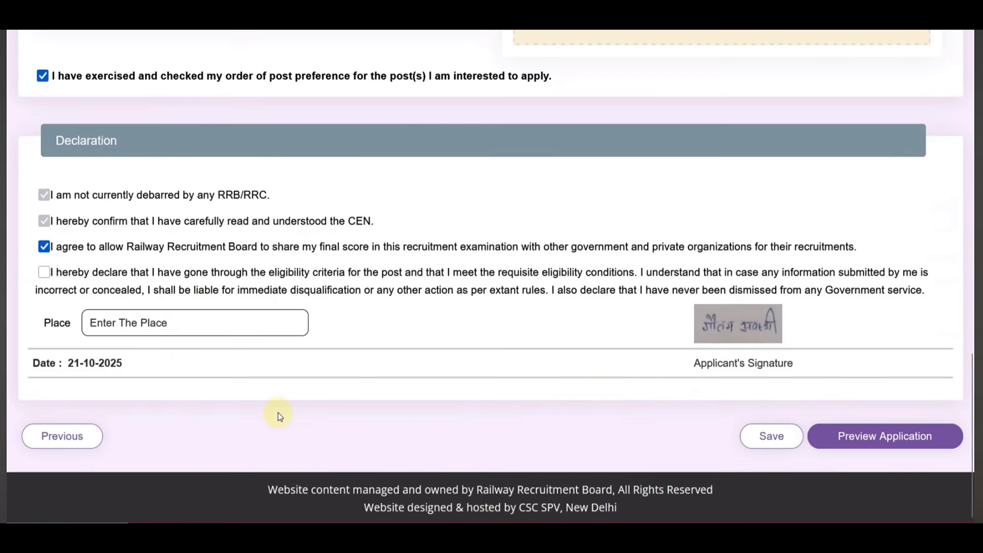
click(42, 274)
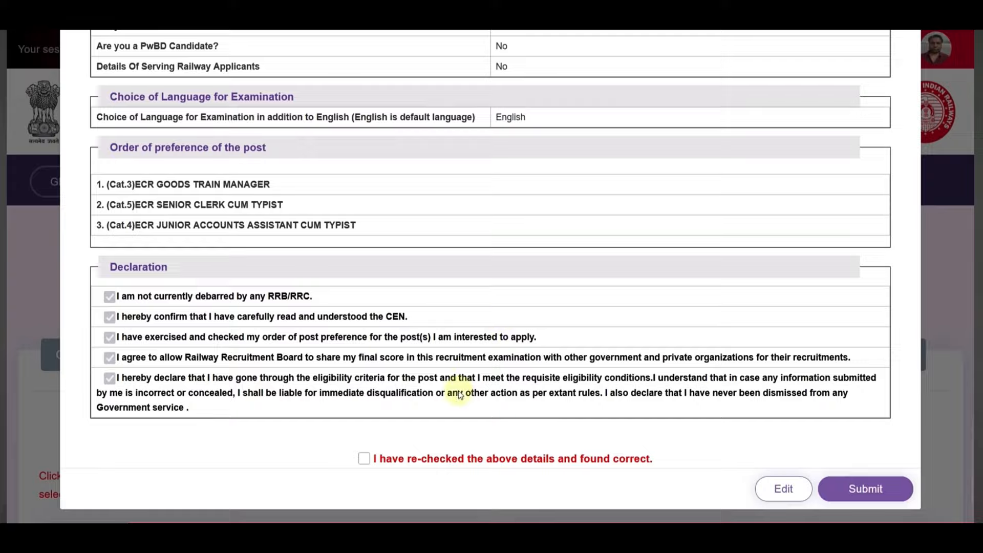
- Confirm the previewed details are correct and submit the application
click(364, 459)
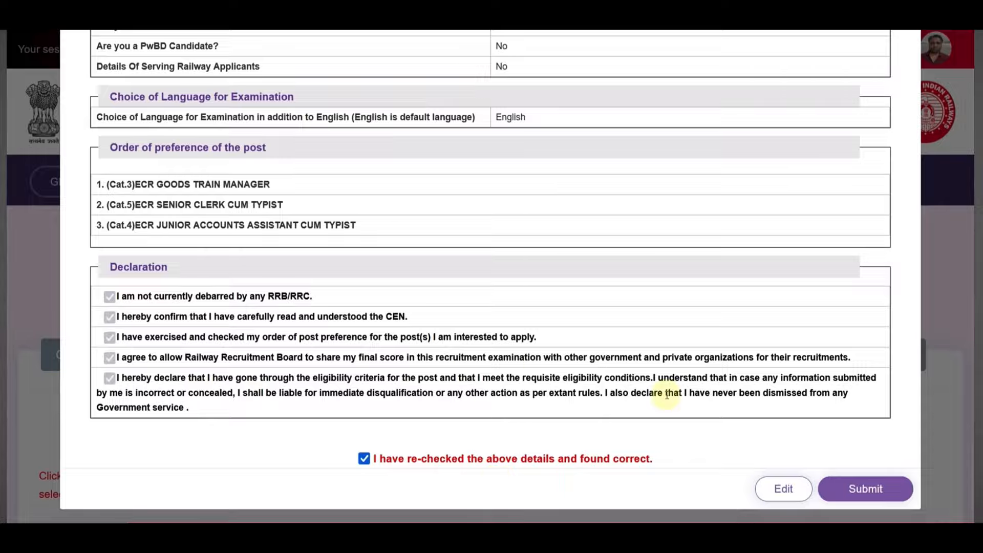
click(875, 501)
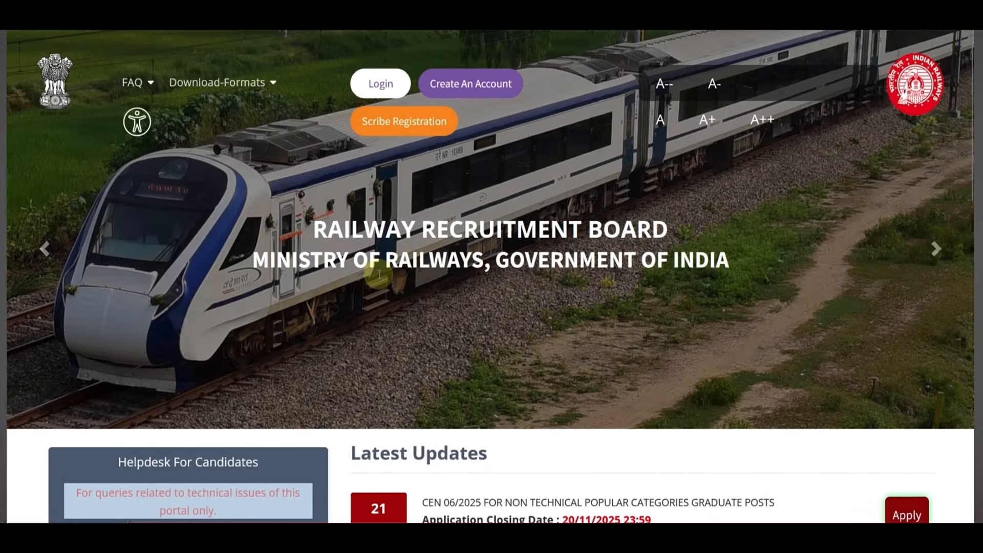
- Look over the RRB homepage for the detailed CEN 06/2025 notification link
mouse_move(234, 80)
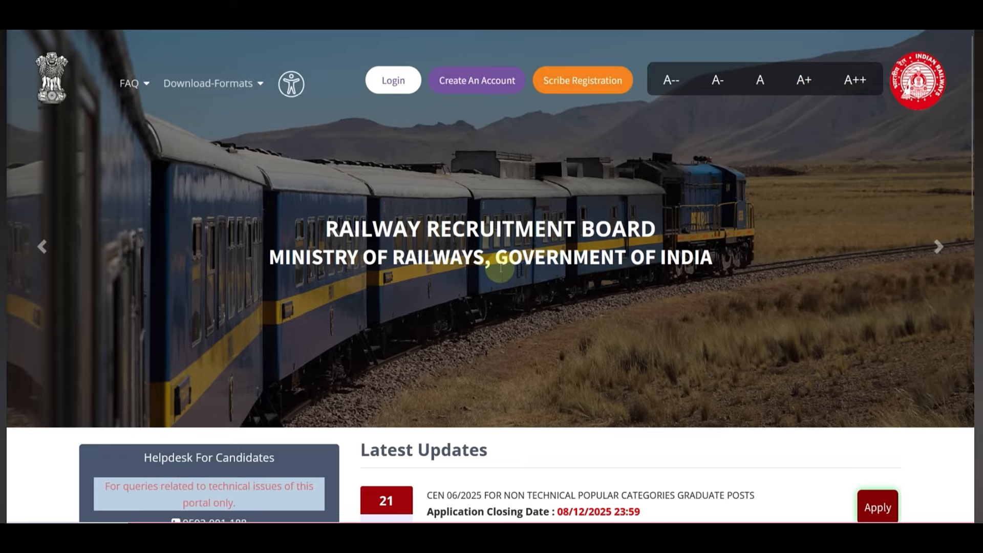
scroll(485, 258, down, 3)
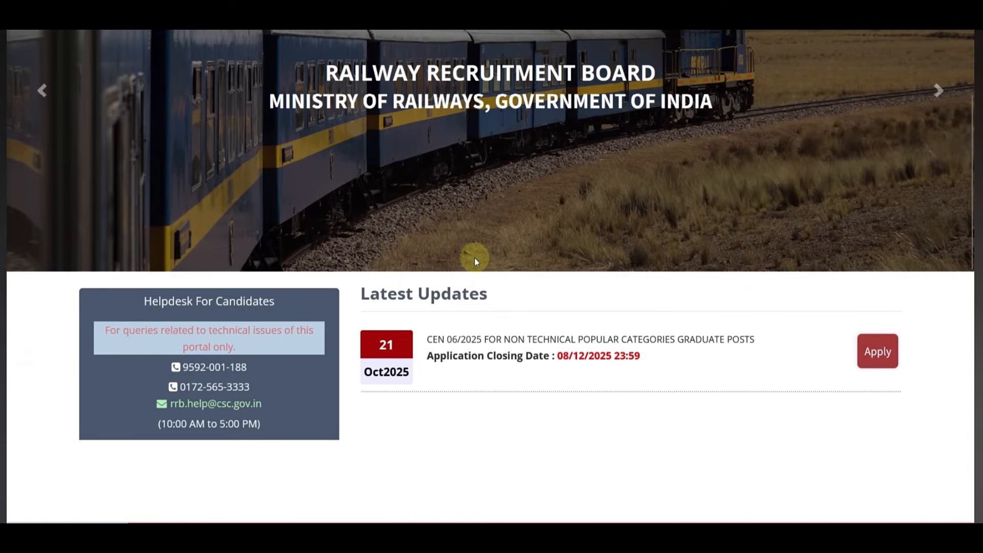
scroll(437, 248, up, 2)
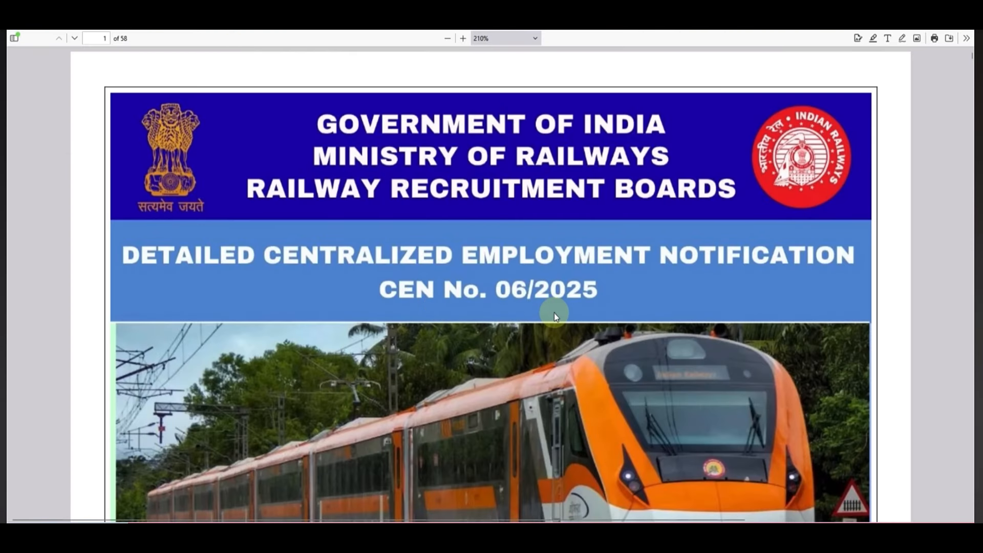
- Scroll the notification PDF down to page 4's Important Dates table
scroll(554, 312, down, 15)
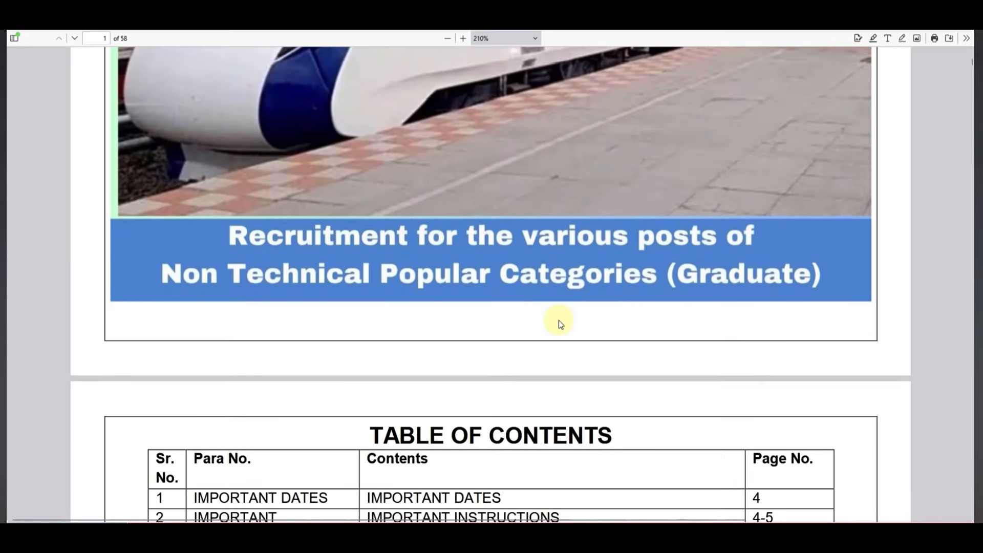
scroll(560, 322, down, 15)
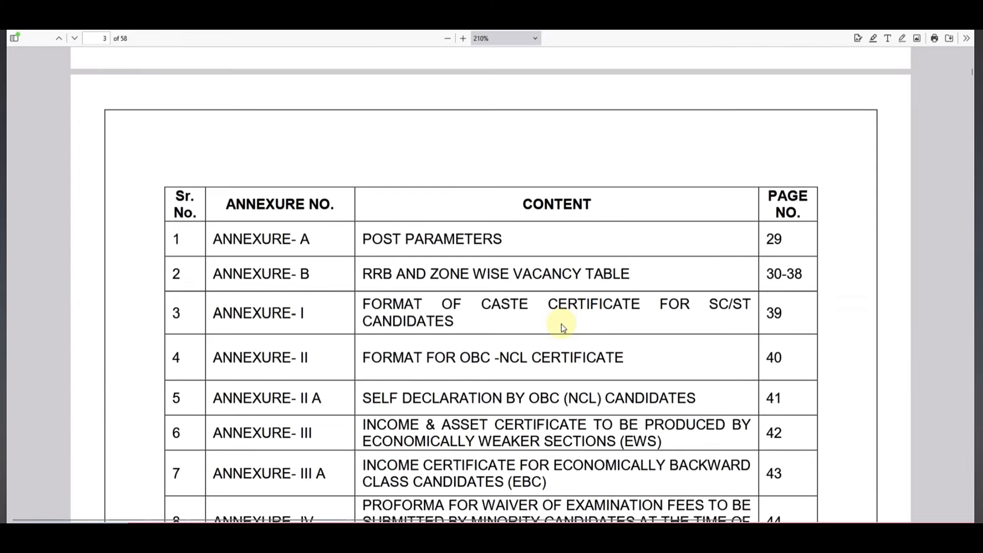
scroll(561, 323, down, 15)
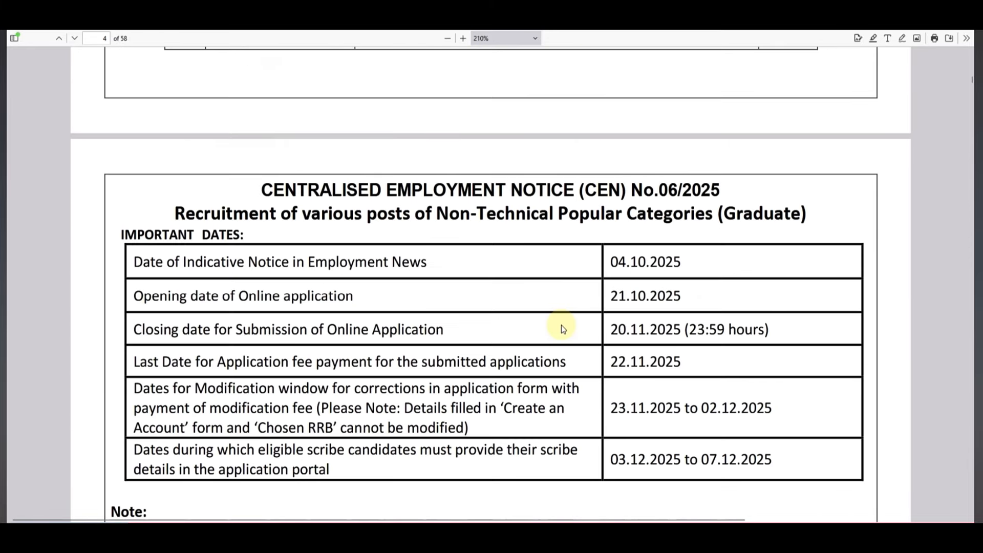